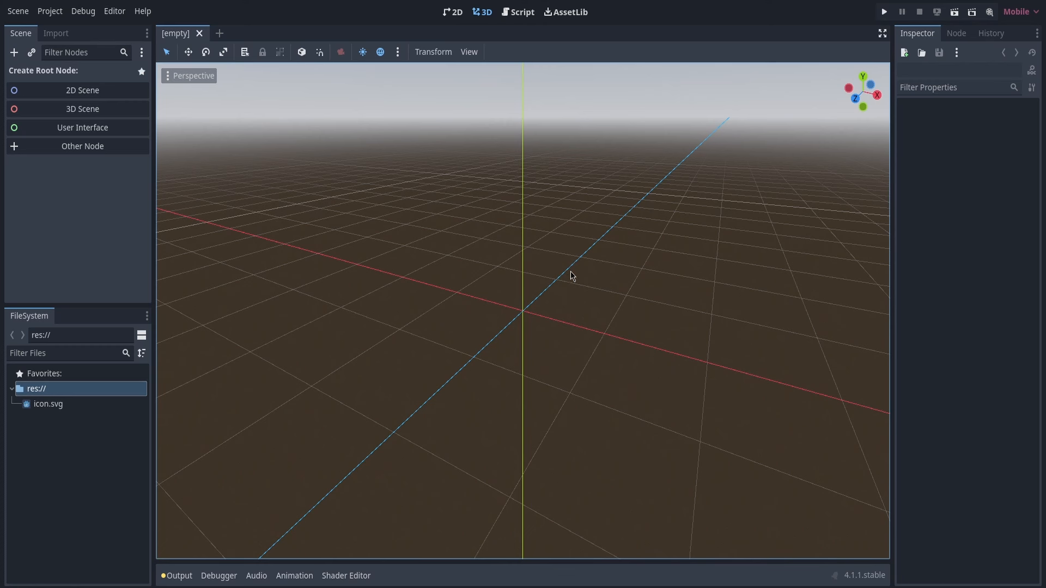
Create a 3D scene root node and rename it World
{"action": "middle_click_drag", "start_coordinate": [572, 276], "coordinate": [561, 228]}
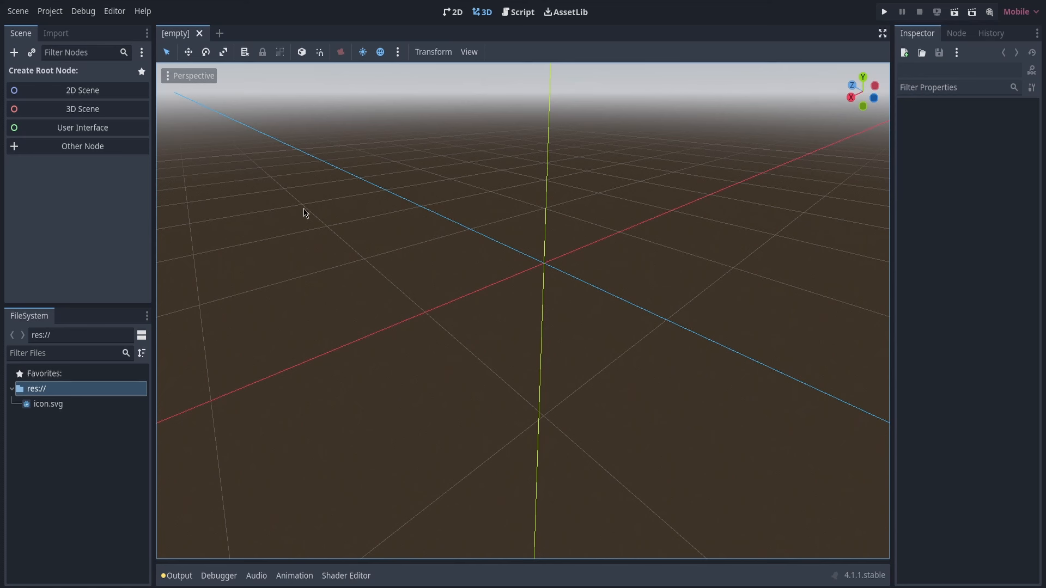
{"action": "left_click", "coordinate": [90, 112]}
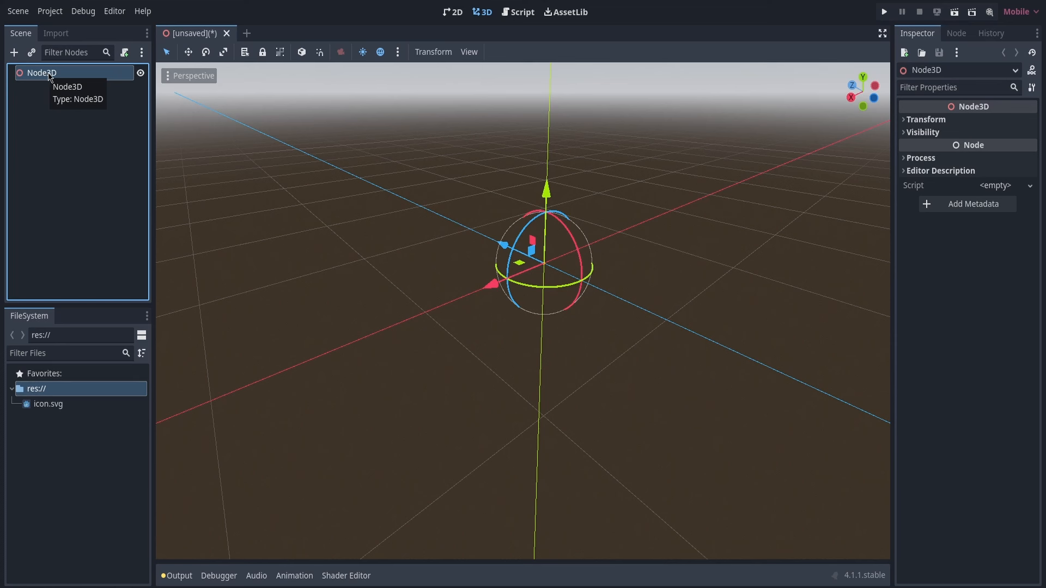
{"action": "double_click", "coordinate": [48, 73]}
{"action": "type", "text": "W"}
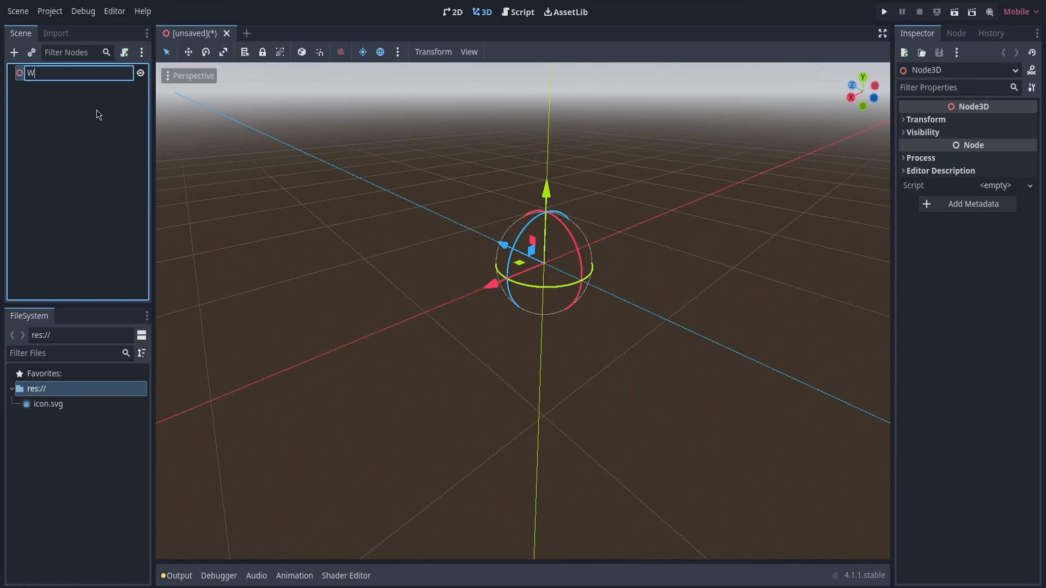
{"action": "type", "text": "orld"}
{"action": "key", "text": "Return"}
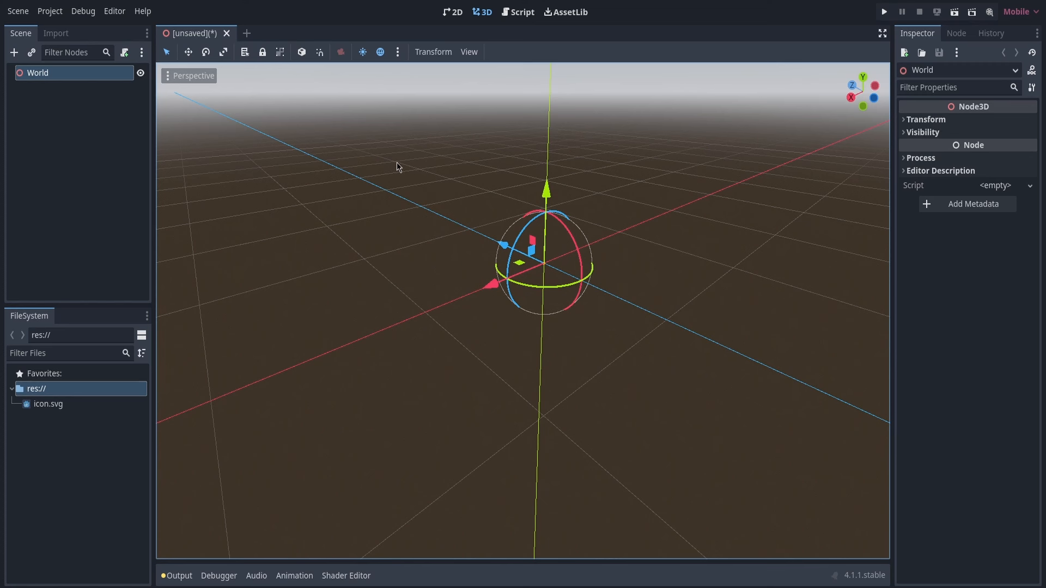
Add a StaticBody3D node under World and check its configuration warning
{"action": "left_click", "coordinate": [15, 53]}
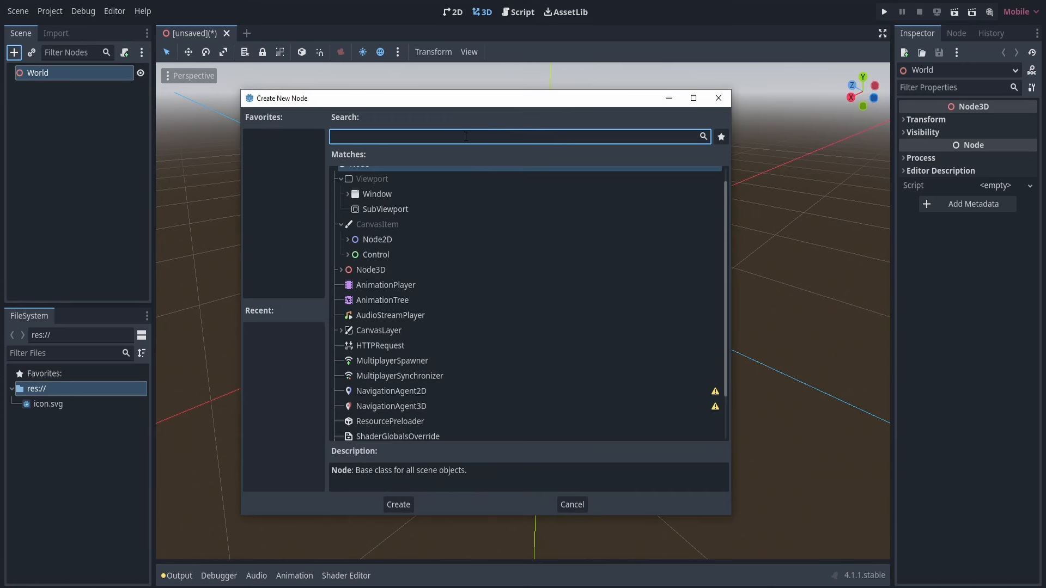
{"action": "type", "text": "static"}
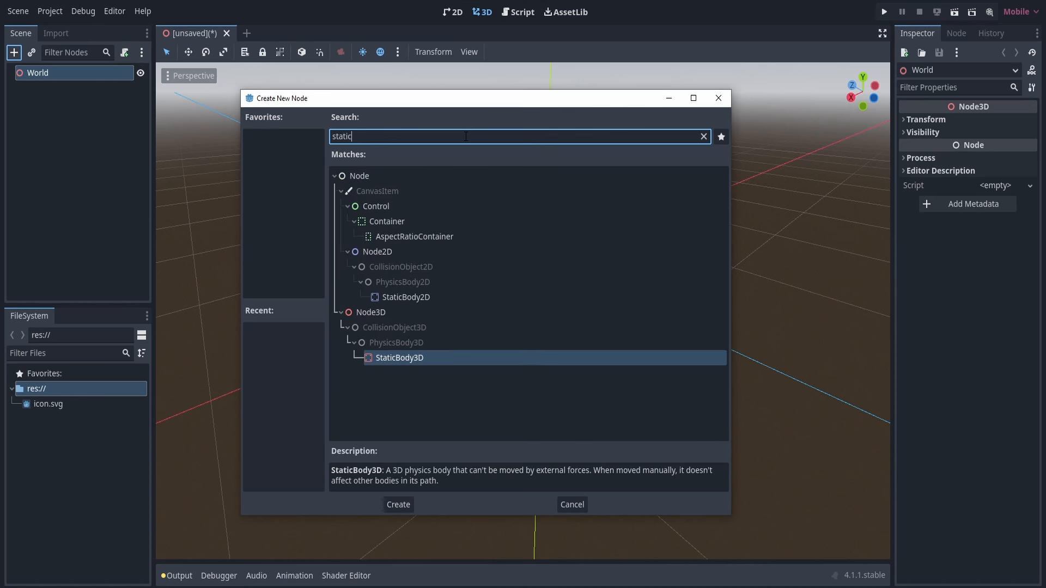
{"action": "left_click", "coordinate": [405, 361]}
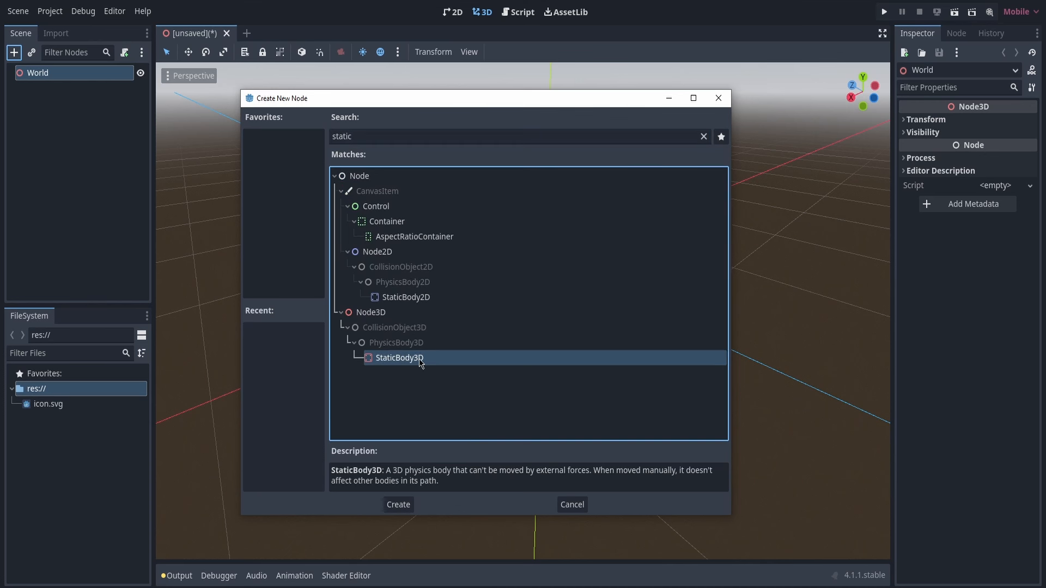
{"action": "left_click", "coordinate": [405, 506]}
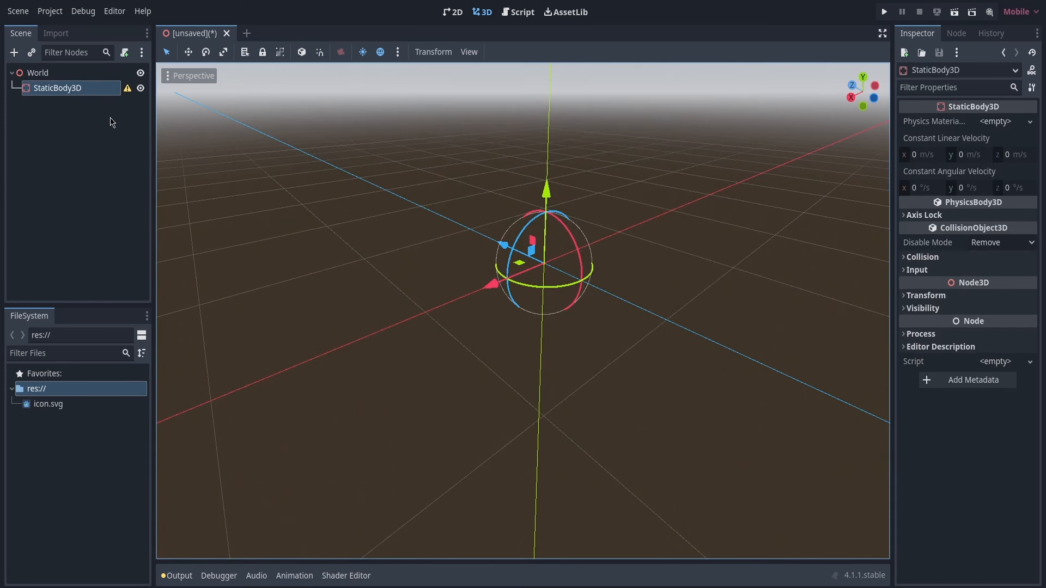
{"action": "left_click", "coordinate": [127, 89]}
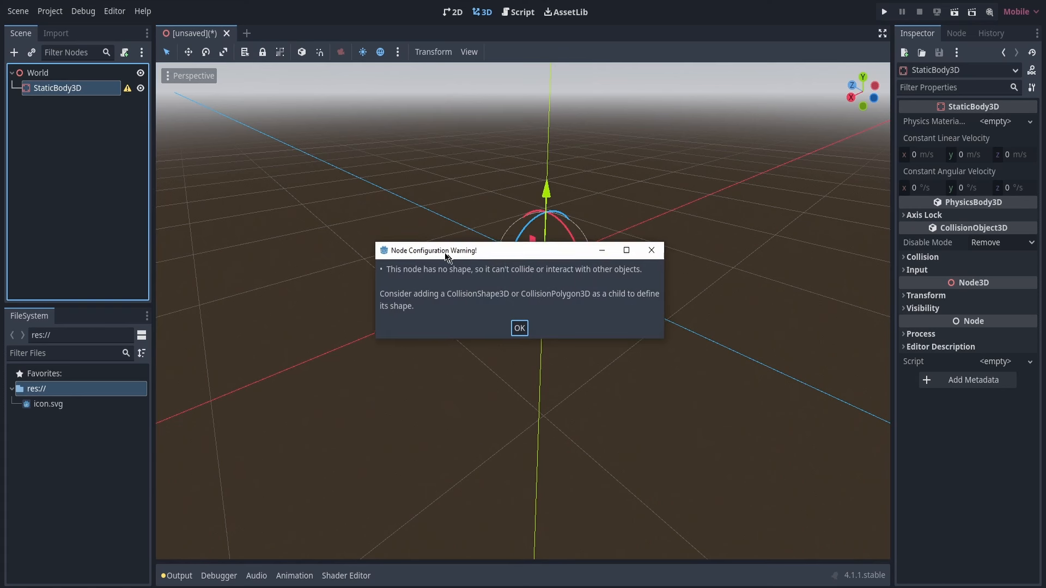
{"action": "left_click_drag", "start_coordinate": [446, 256], "coordinate": [370, 197]}
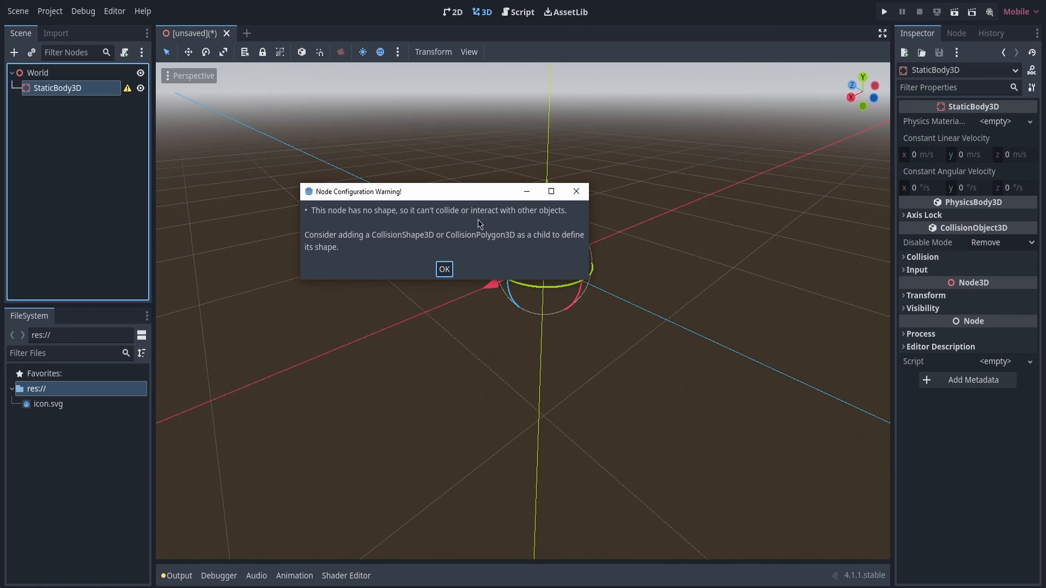
{"action": "left_click", "coordinate": [444, 269]}
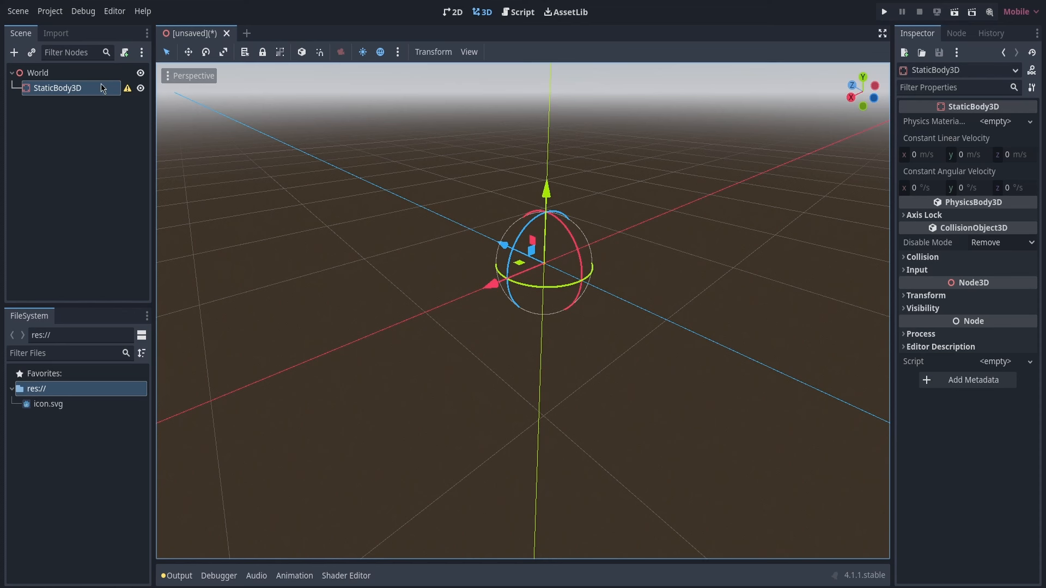
Add a CollisionShape3D node as a child of the StaticBody3D
{"action": "left_click", "coordinate": [28, 92]}
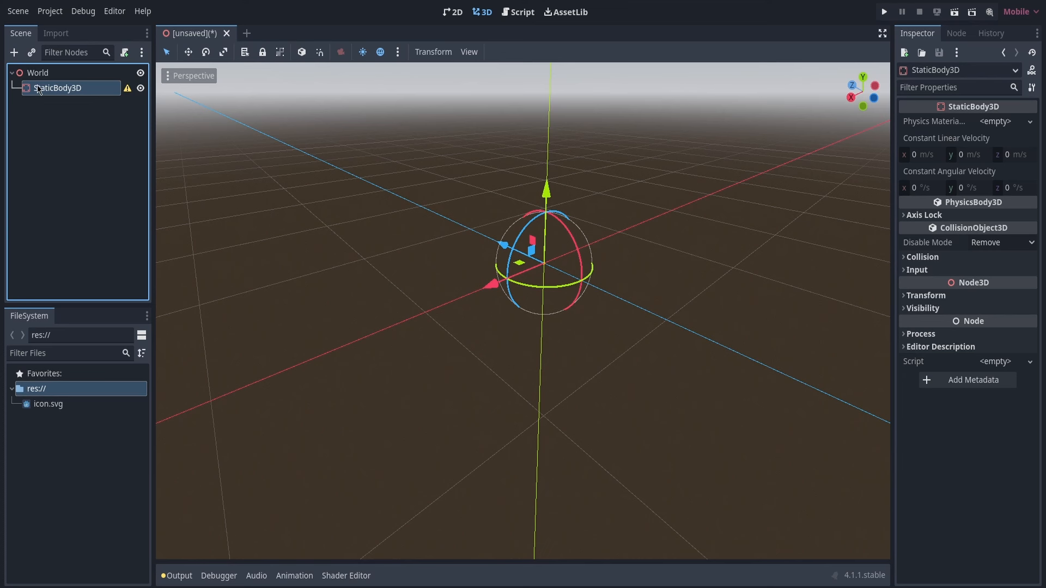
{"action": "left_click", "coordinate": [14, 53]}
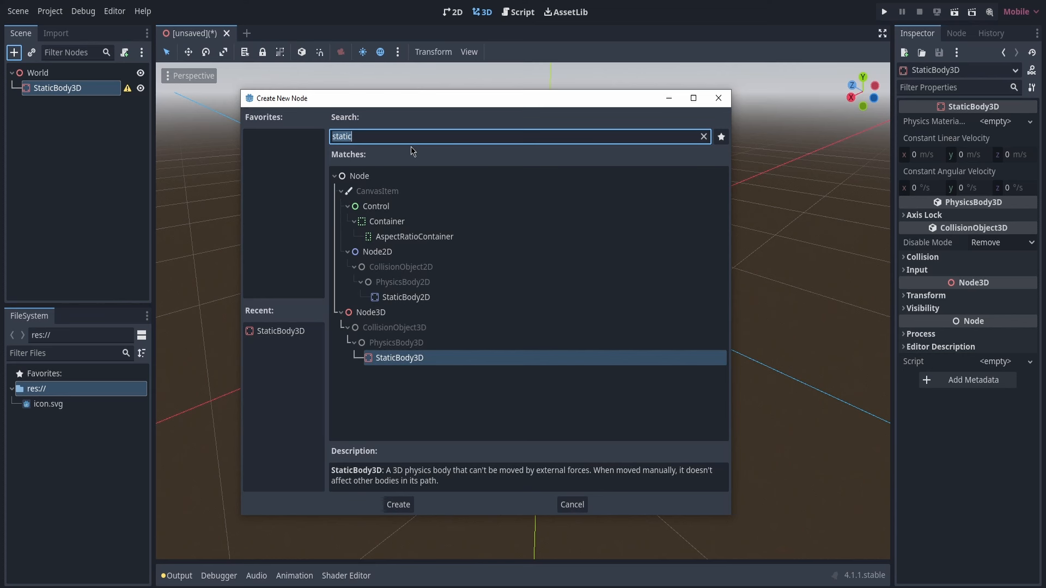
{"action": "type", "text": "coll"}
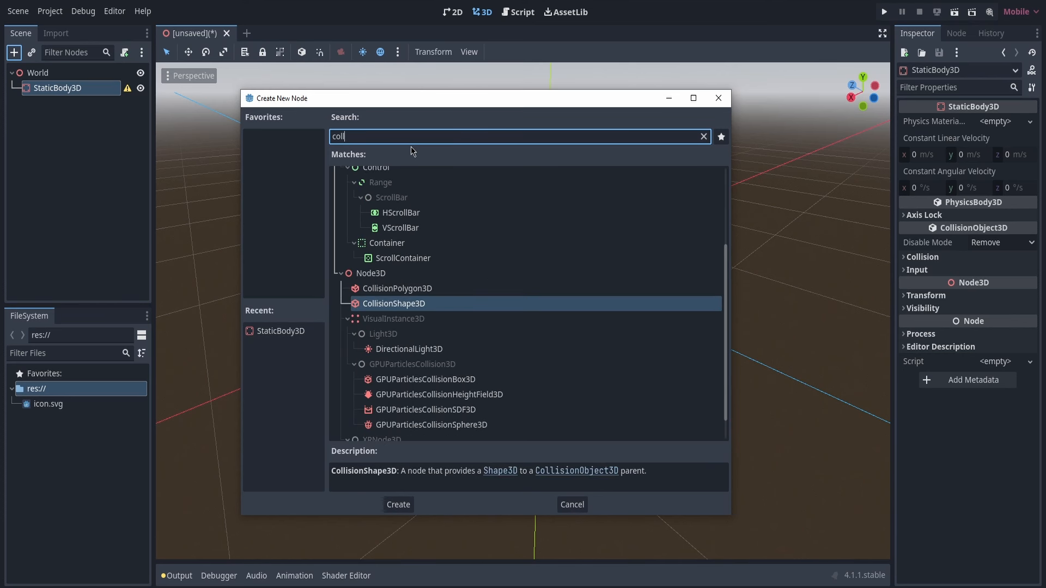
{"action": "type", "text": "isio"}
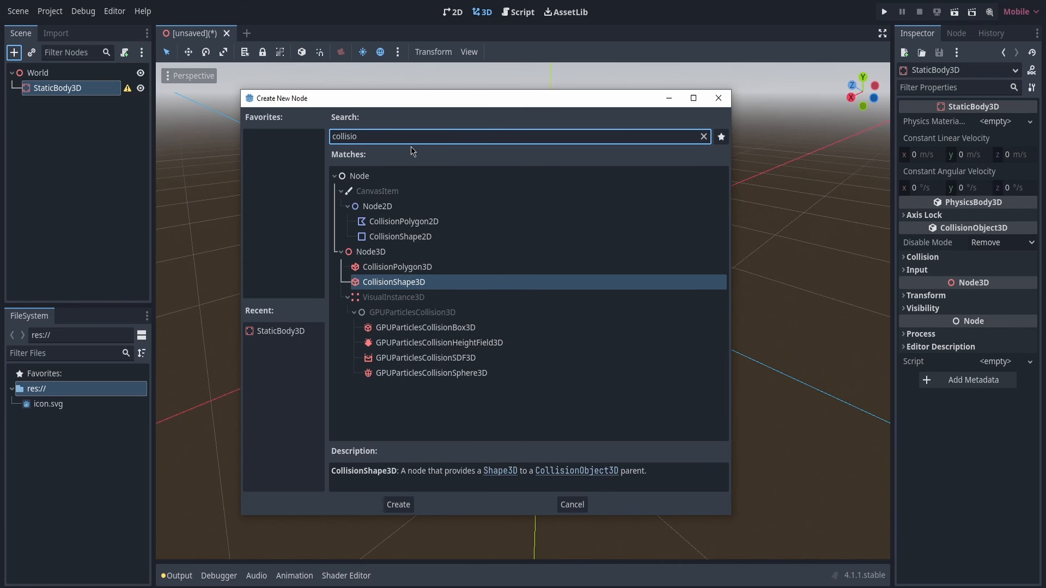
{"action": "type", "text": "n"}
{"action": "left_click", "coordinate": [387, 283]}
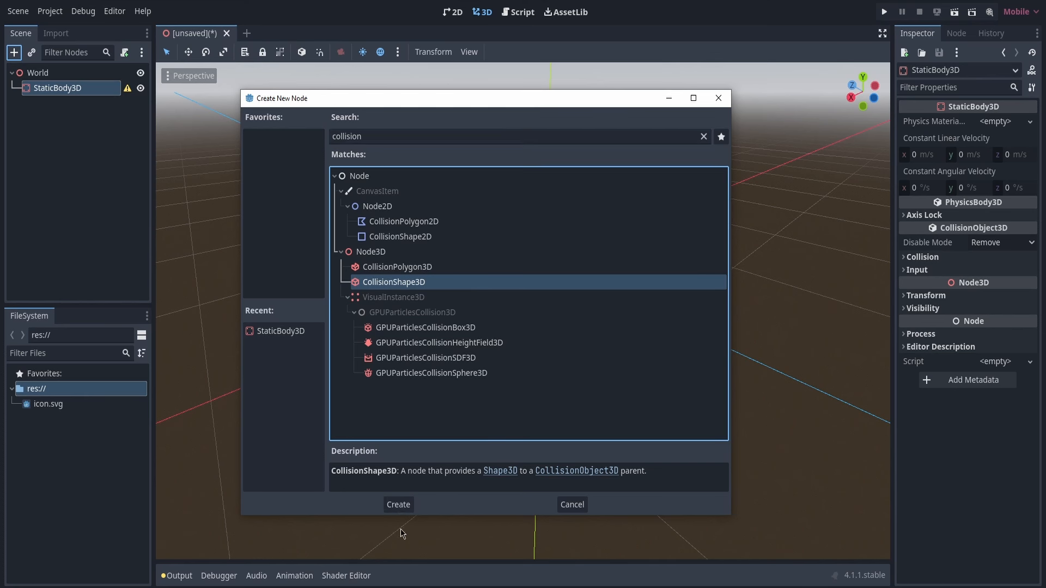
{"action": "left_click", "coordinate": [398, 504]}
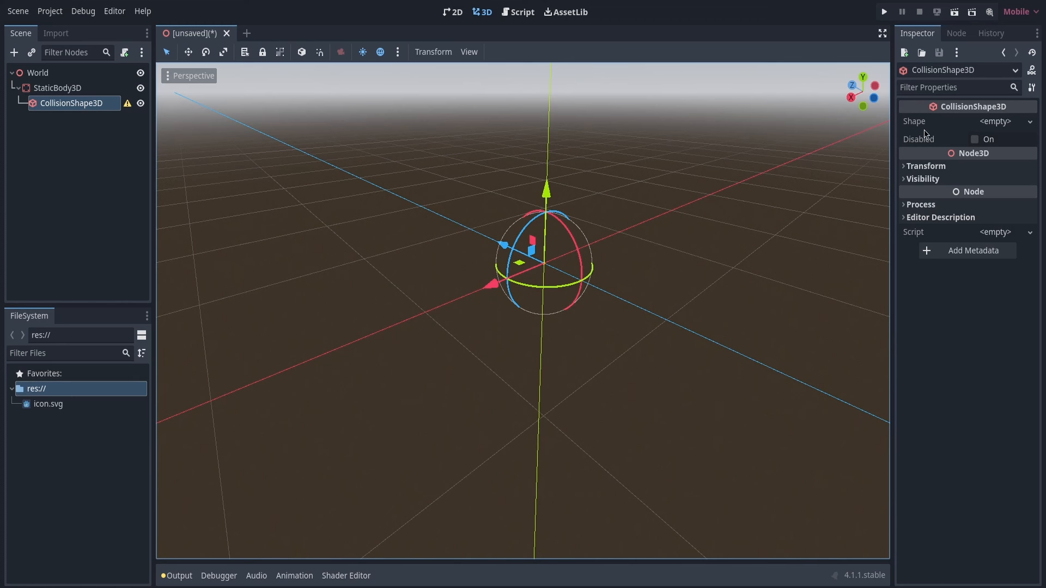
Assign a new BoxShape3D as the shape of the CollisionShape3D
{"action": "left_click", "coordinate": [1030, 123]}
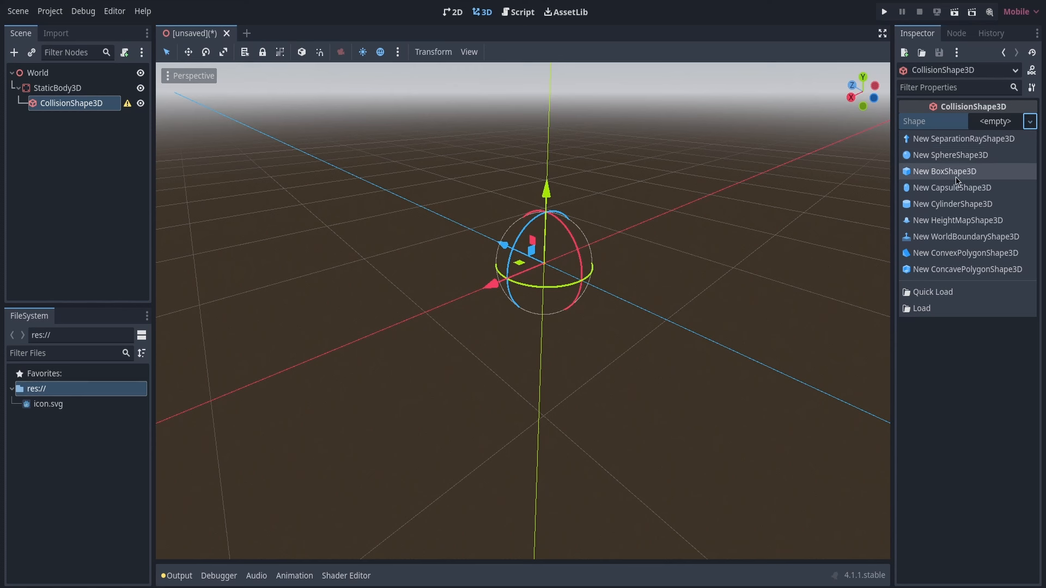
{"action": "left_click", "coordinate": [978, 172]}
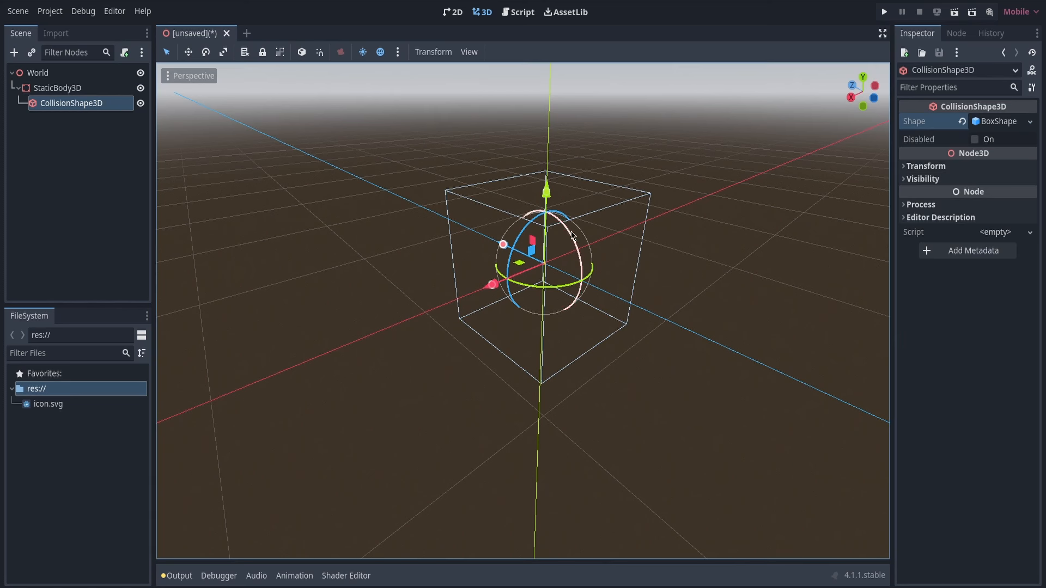
{"action": "right_click_drag", "start_coordinate": [522, 240], "coordinate": [313, 242]}
{"action": "key", "text": "a"}
{"action": "key", "text": "d"}
{"action": "key", "text": "a"}
{"action": "key", "text": "w"}
{"action": "key", "text": "s"}
{"action": "key", "text": "d"}
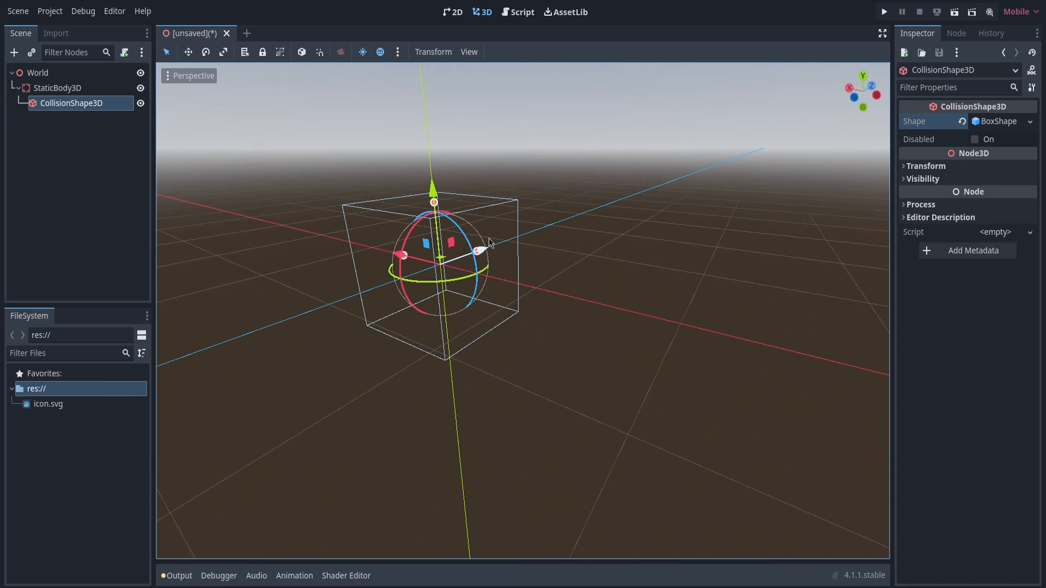
Set the collision box's size to 20 m along both x and z
{"action": "left_click", "coordinate": [994, 124]}
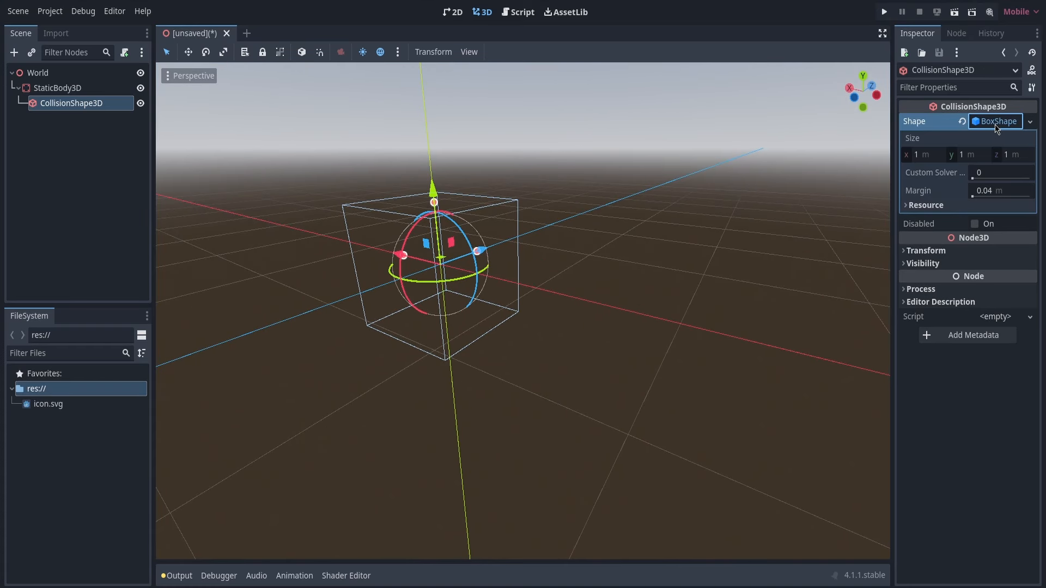
{"action": "left_click", "coordinate": [930, 156]}
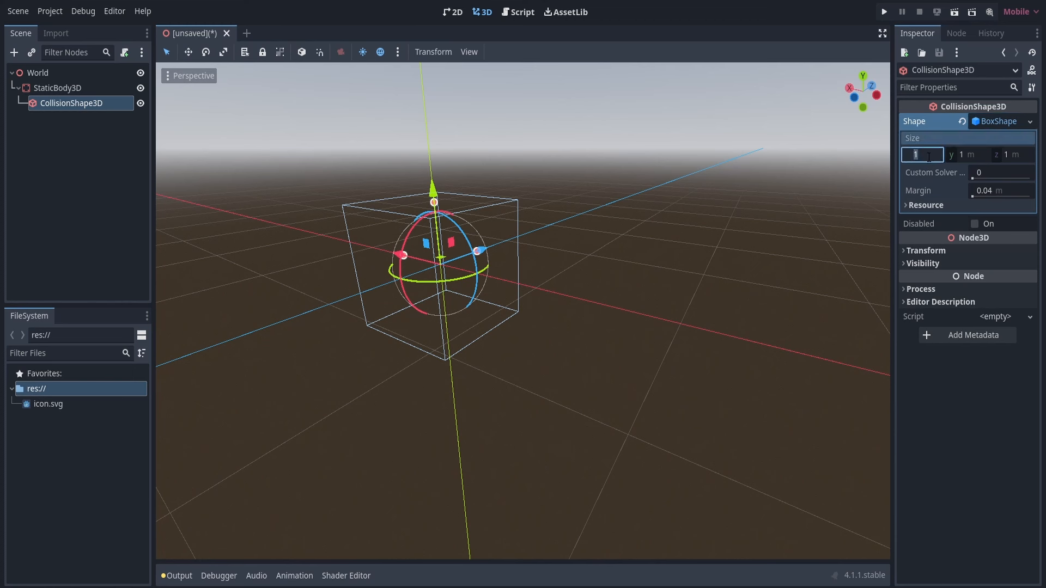
{"action": "type", "text": "20"}
{"action": "key", "text": "Return"}
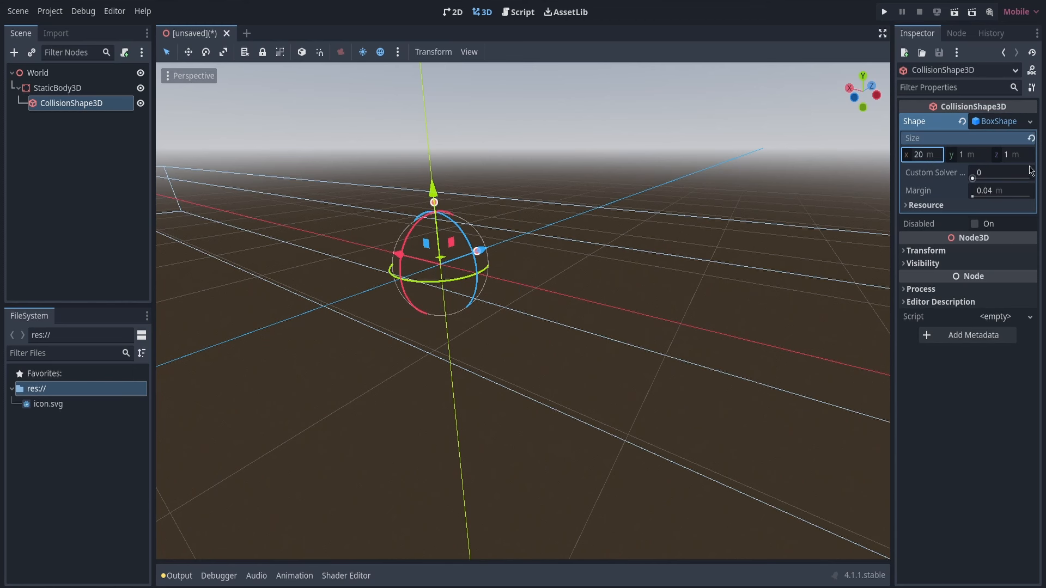
{"action": "left_click", "coordinate": [1017, 156]}
{"action": "type", "text": "20"}
{"action": "key", "text": "Return"}
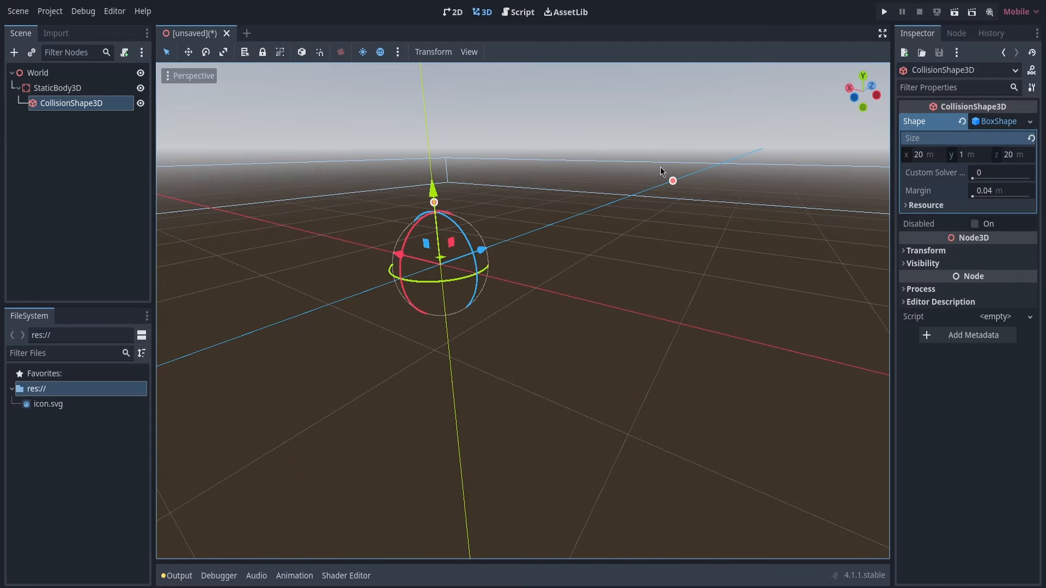
Examine the extent of the enlarged collision box from several angles in the 3D view
{"action": "key", "text": "d"}
{"action": "right_click_drag", "start_coordinate": [523, 311], "coordinate": [354, 294]}
{"action": "middle_click_drag", "start_coordinate": [779, 224], "coordinate": [642, 230]}
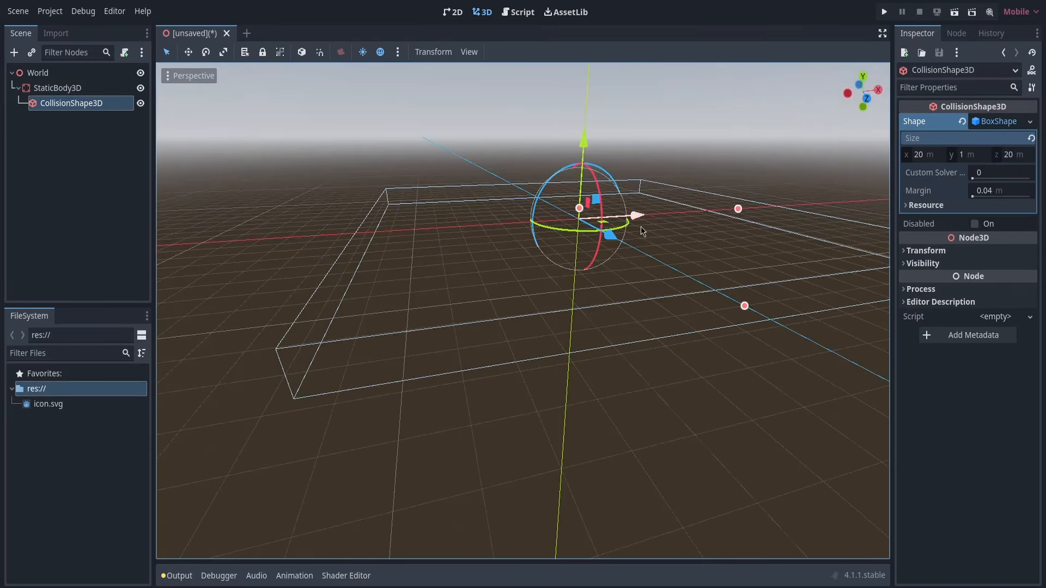
{"action": "left_click", "coordinate": [729, 171]}
{"action": "key", "text": "d"}
{"action": "right_click_drag", "start_coordinate": [730, 172], "coordinate": [587, 213]}
{"action": "key", "text": "d"}
{"action": "key", "text": "d"}
{"action": "key", "text": "d"}
{"action": "key", "text": "d"}
{"action": "key", "text": "d"}
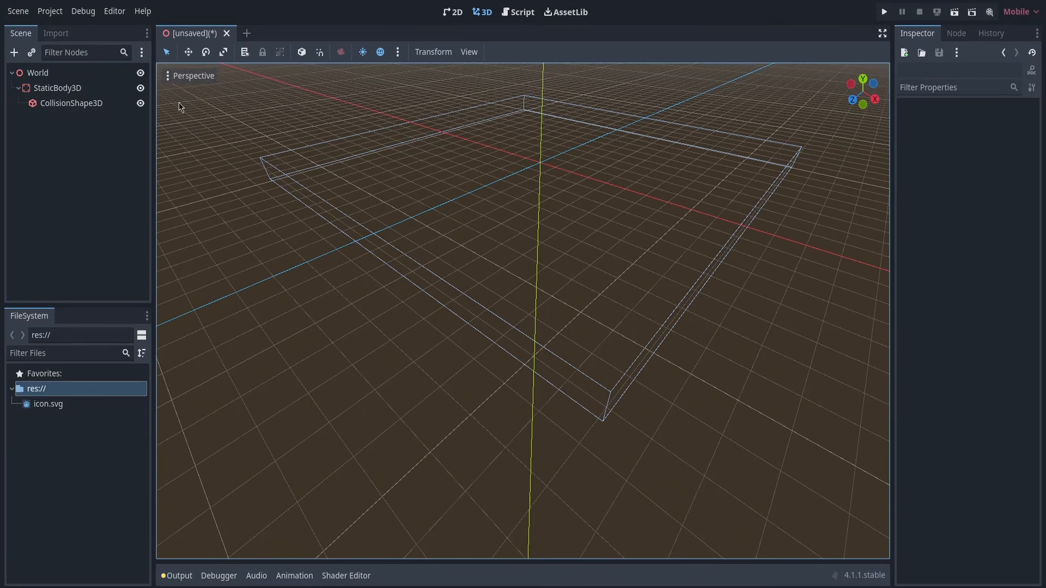
Add a MeshInstance3D node as a child of the StaticBody3D
{"action": "left_click", "coordinate": [76, 88]}
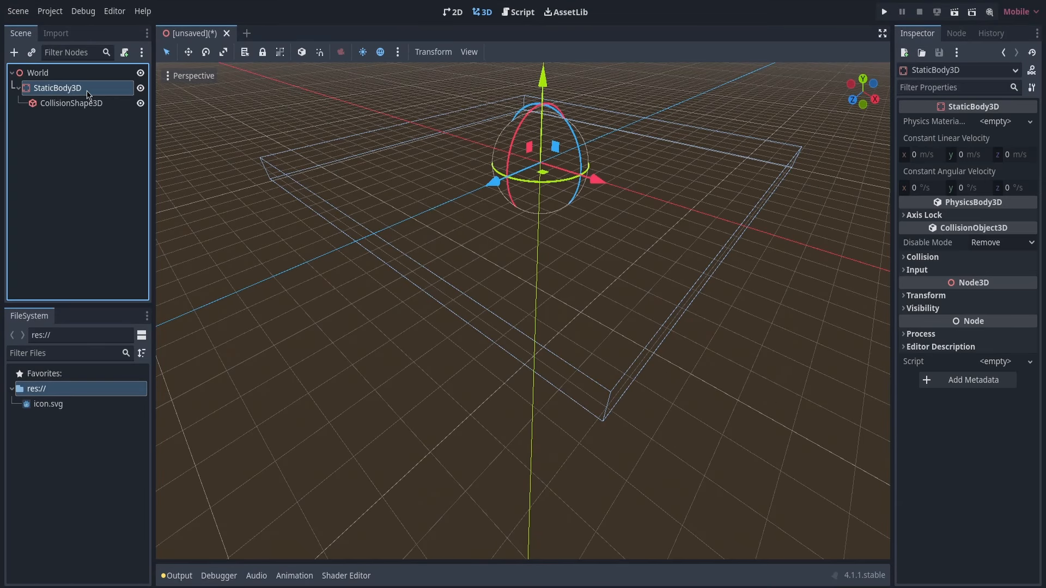
{"action": "left_click", "coordinate": [14, 52]}
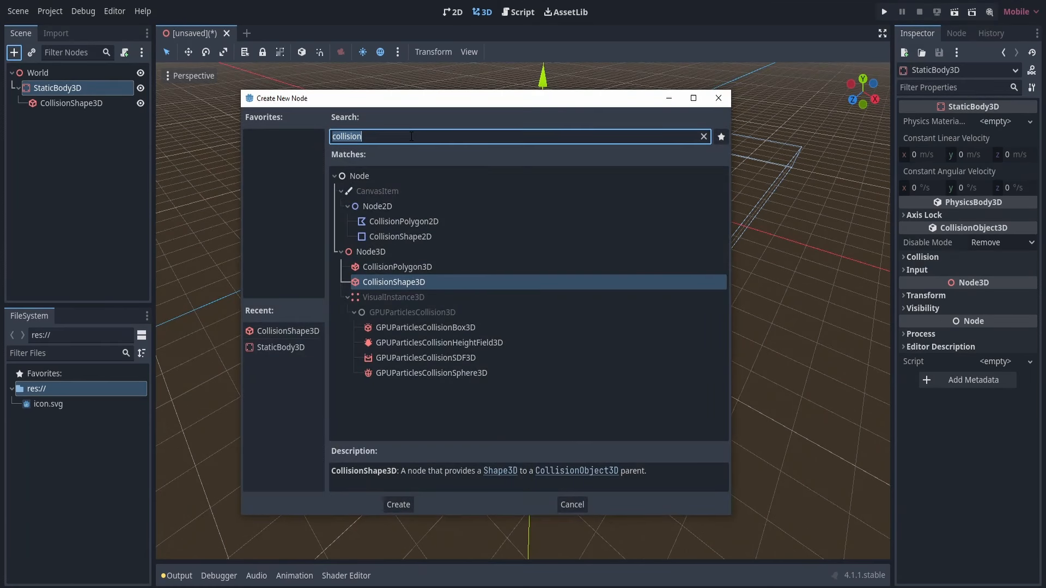
{"action": "type", "text": "mesh"}
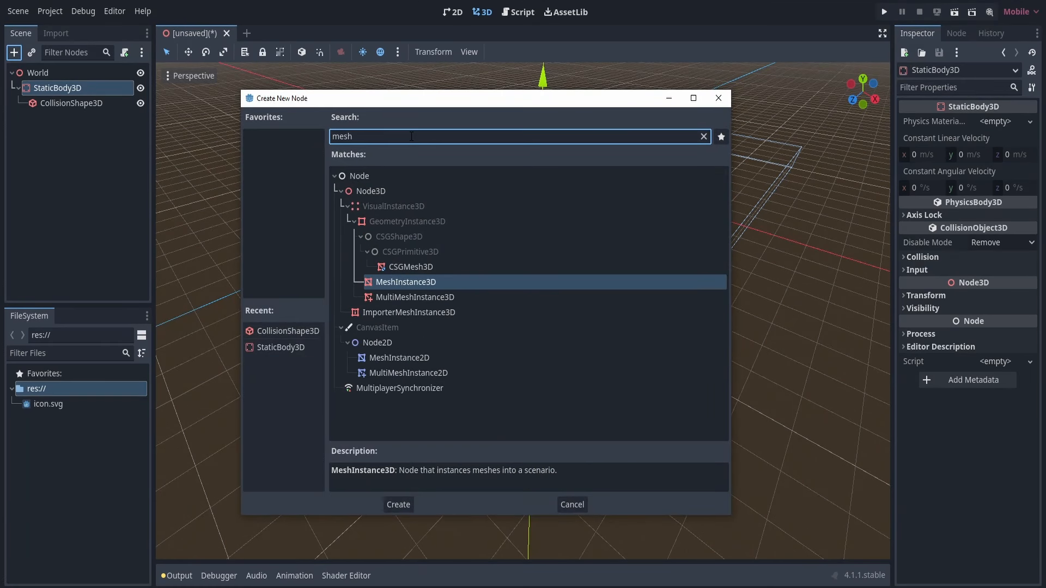
{"action": "left_click", "coordinate": [426, 283]}
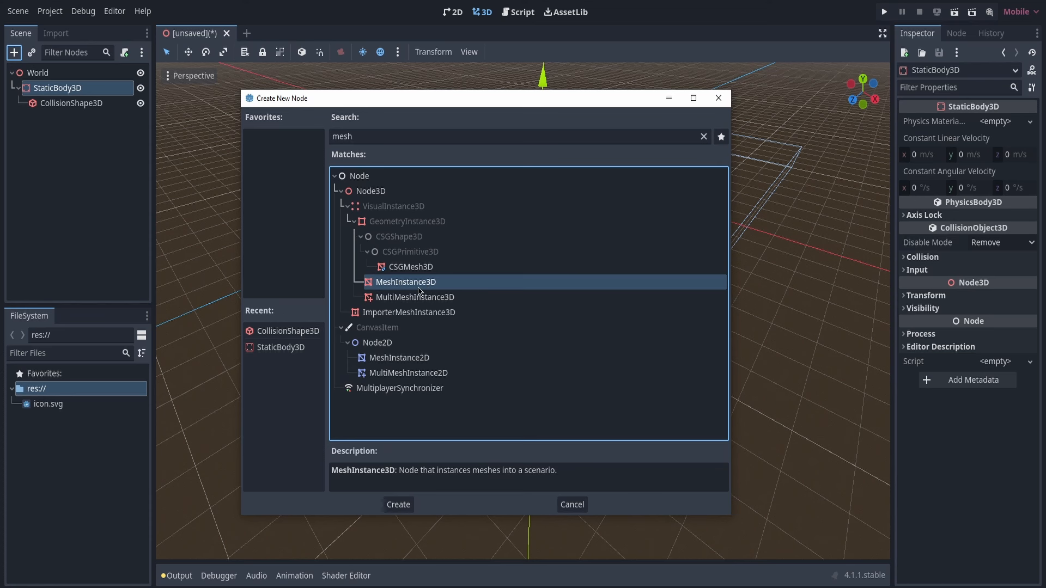
{"action": "left_click", "coordinate": [399, 505]}
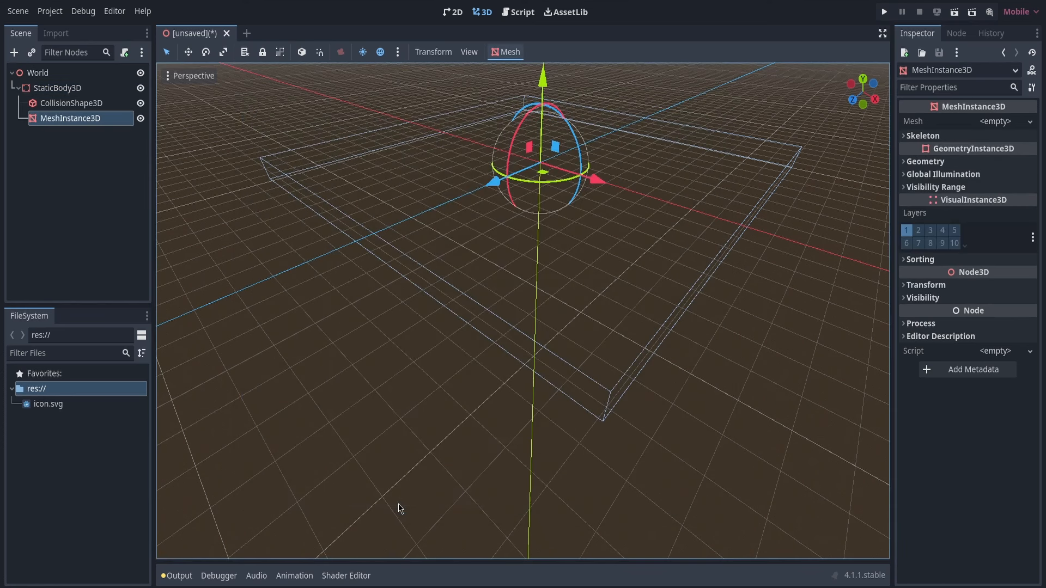
Assign a new BoxMesh to the MeshInstance3D and view it up close
{"action": "left_click", "coordinate": [96, 119]}
{"action": "left_click", "coordinate": [1006, 122]}
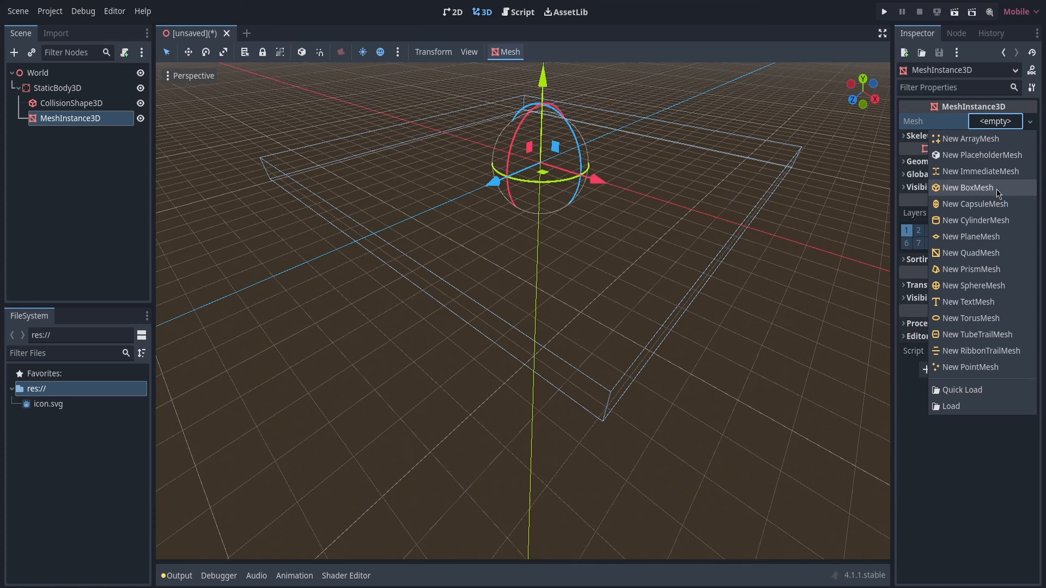
{"action": "left_click", "coordinate": [967, 188]}
{"action": "key", "text": "f"}
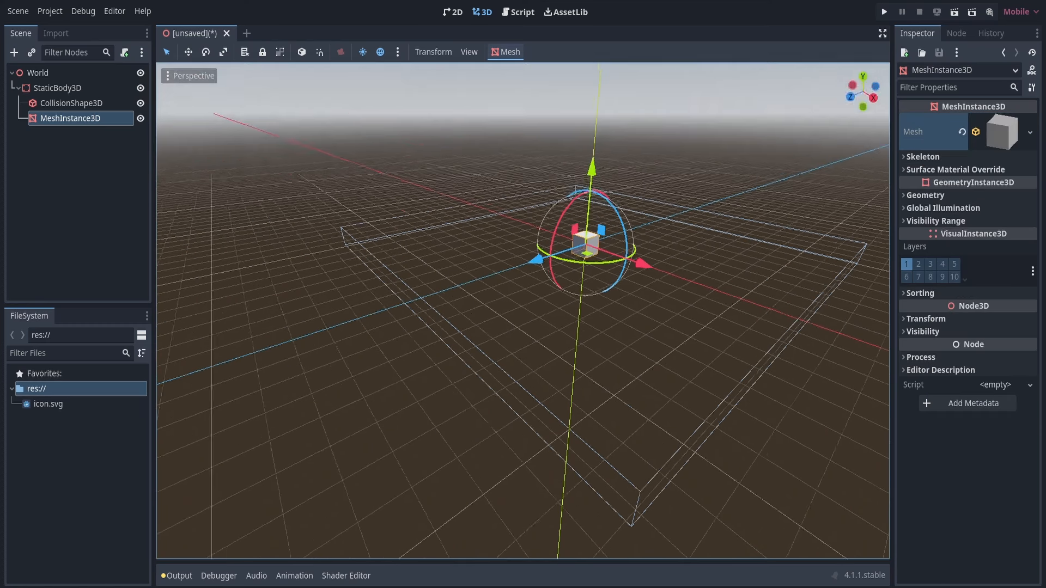
{"action": "key", "text": "w"}
{"action": "right_click_drag", "start_coordinate": [720, 194], "coordinate": [720, 253]}
{"action": "key", "text": "s"}
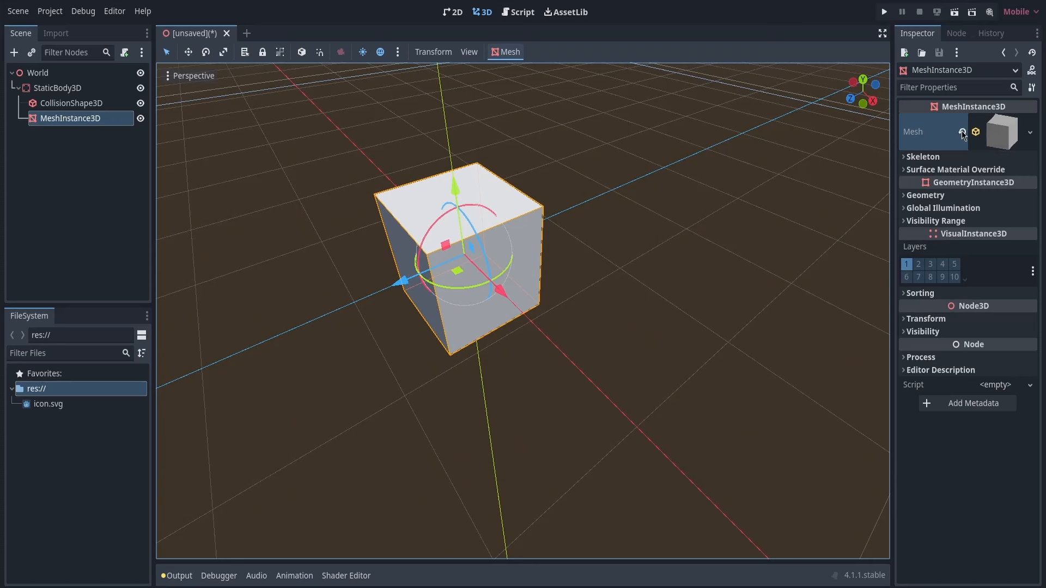
Set the box mesh's size to 20 m along both x and z
{"action": "left_click", "coordinate": [1001, 135]}
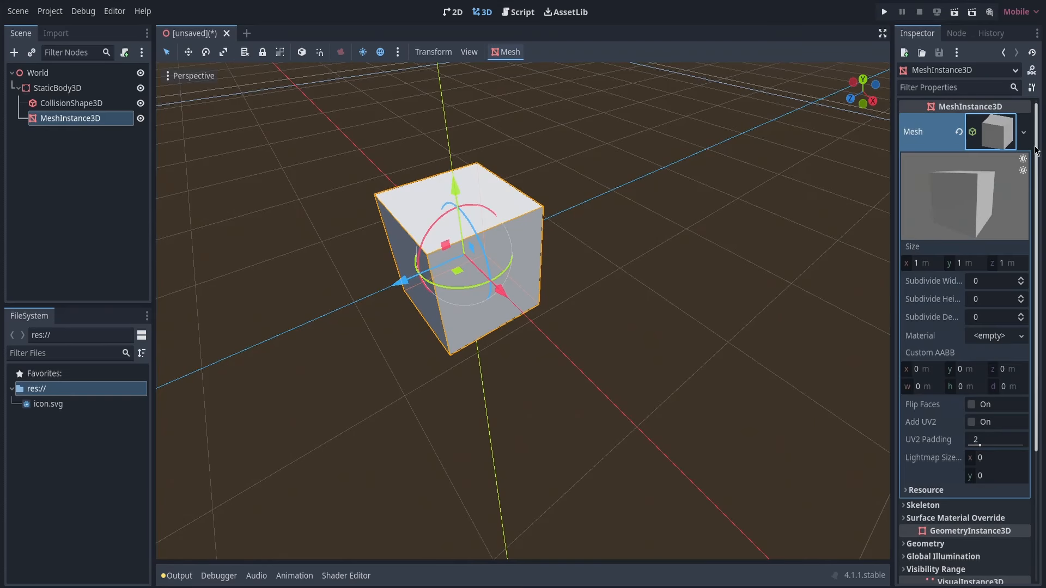
{"action": "left_click_drag", "start_coordinate": [1038, 153], "coordinate": [1039, 208]}
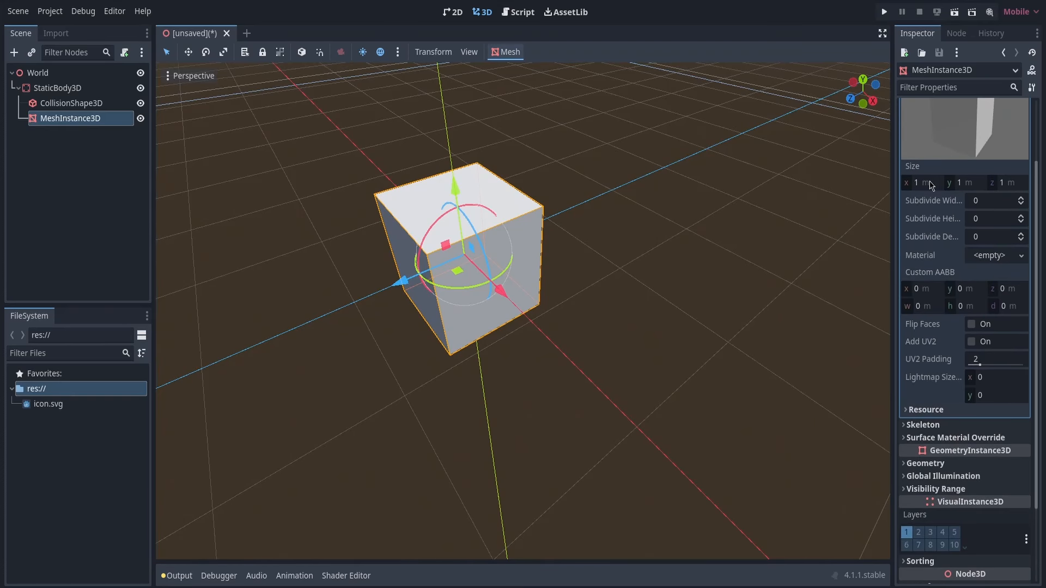
{"action": "left_click", "coordinate": [928, 182]}
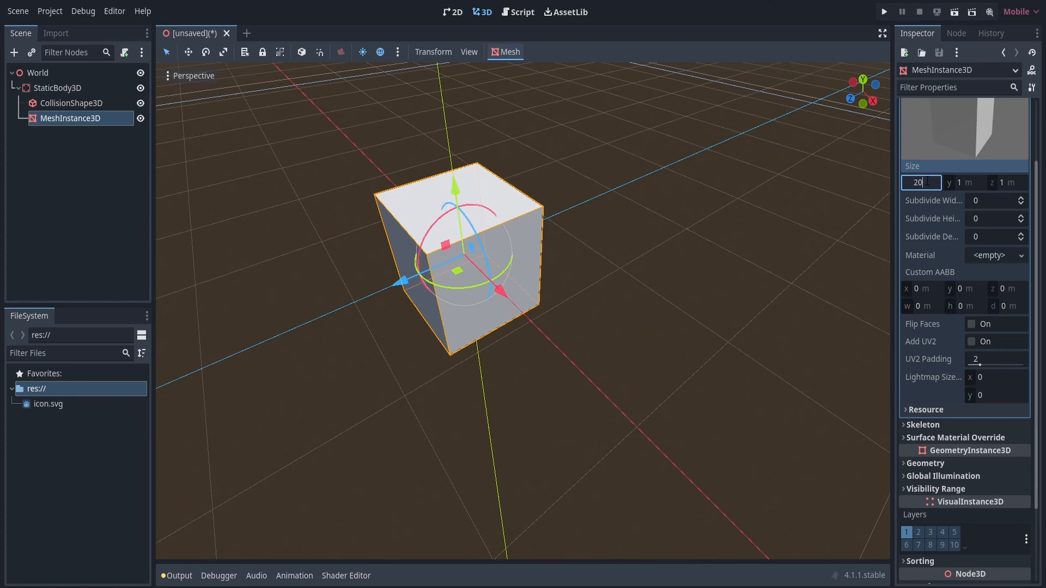
{"action": "type", "text": "20"}
{"action": "key", "text": "Tab"}
{"action": "key", "text": "Tab"}
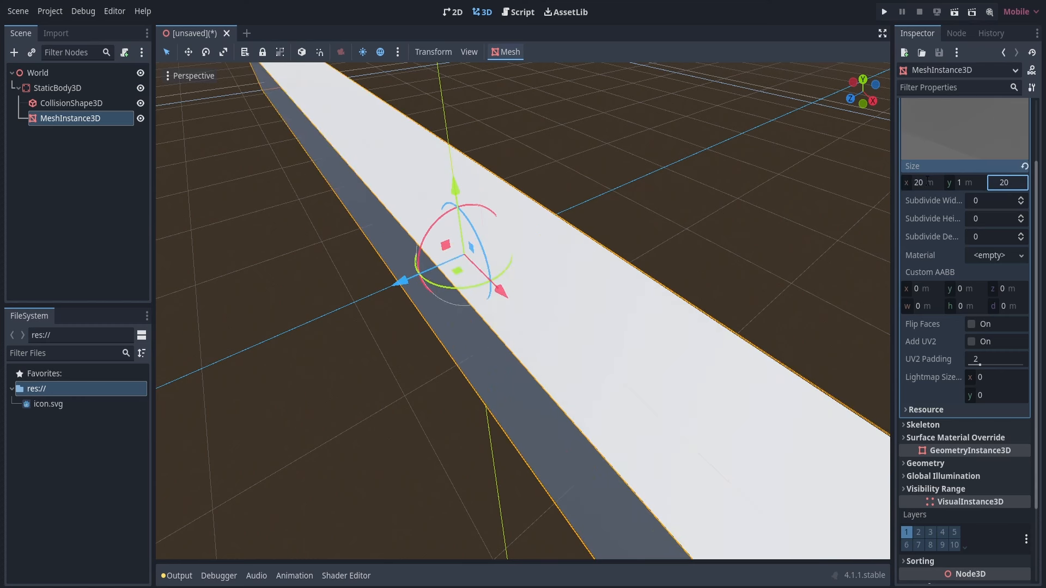
{"action": "key", "text": "Return"}
Examine the enlarged ground mesh from several angles in the 3D view
{"action": "right_click_drag", "start_coordinate": [500, 281], "coordinate": [338, 278]}
{"action": "key", "text": "s"}
{"action": "key", "text": "d"}
{"action": "left_click", "coordinate": [436, 337]}
{"action": "right_click_drag", "start_coordinate": [436, 338], "coordinate": [254, 323]}
{"action": "key", "text": "d"}
{"action": "key", "text": "s"}
{"action": "middle_click_drag", "start_coordinate": [452, 311], "coordinate": [627, 310]}
{"action": "middle_click_drag", "start_coordinate": [305, 253], "coordinate": [317, 253]}
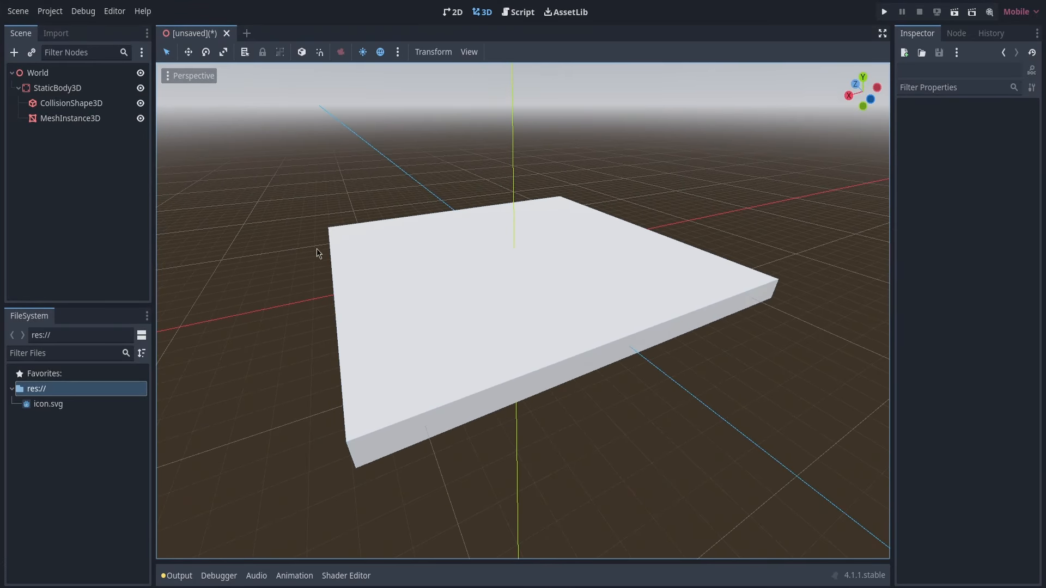
Rename the StaticBody3D node as Ground and collapse its children in the scene tree
{"action": "left_click", "coordinate": [92, 91]}
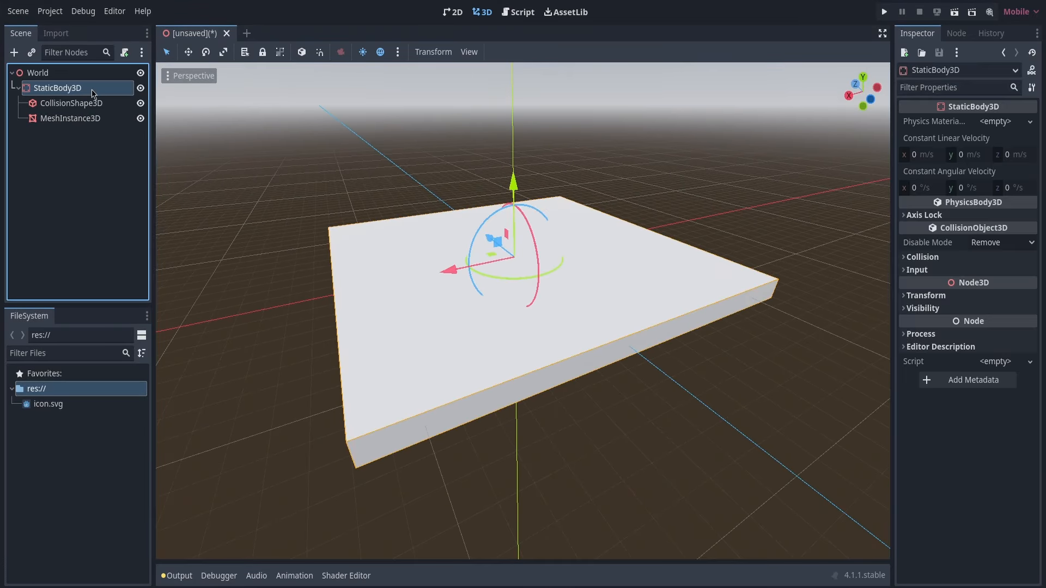
{"action": "double_click", "coordinate": [60, 93]}
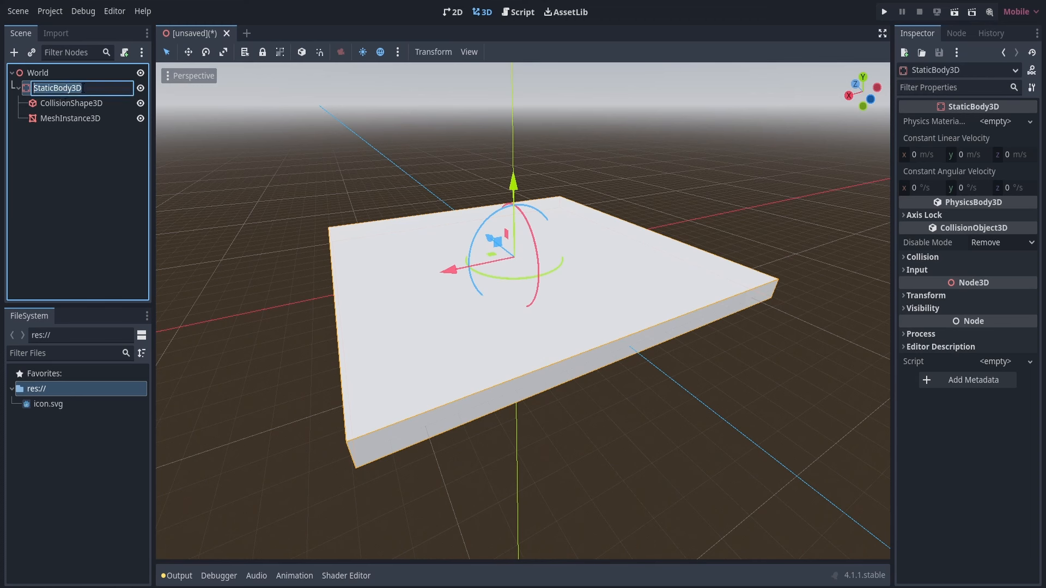
{"action": "type", "text": "Ground"}
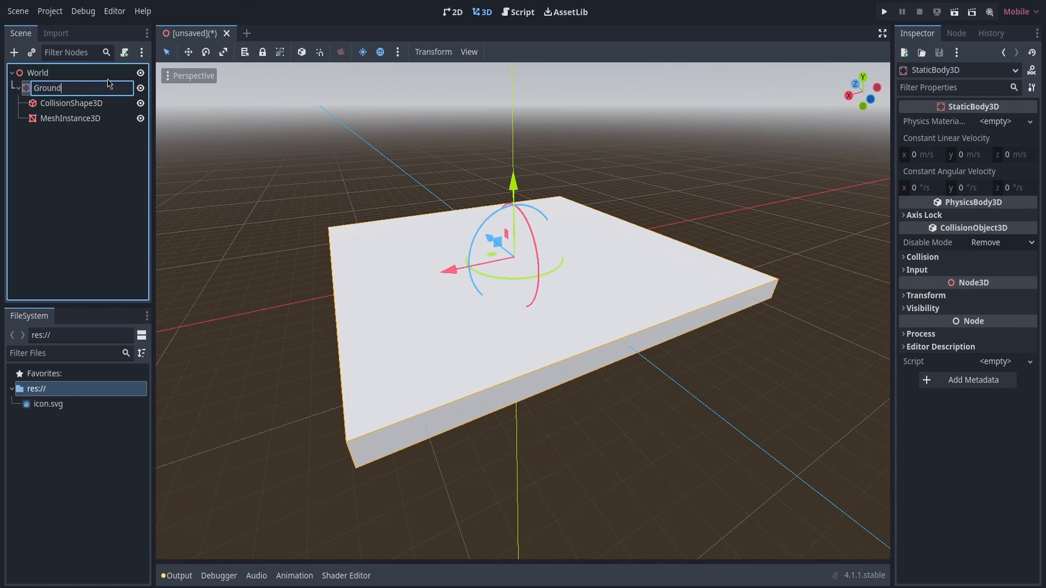
{"action": "key", "text": "Return"}
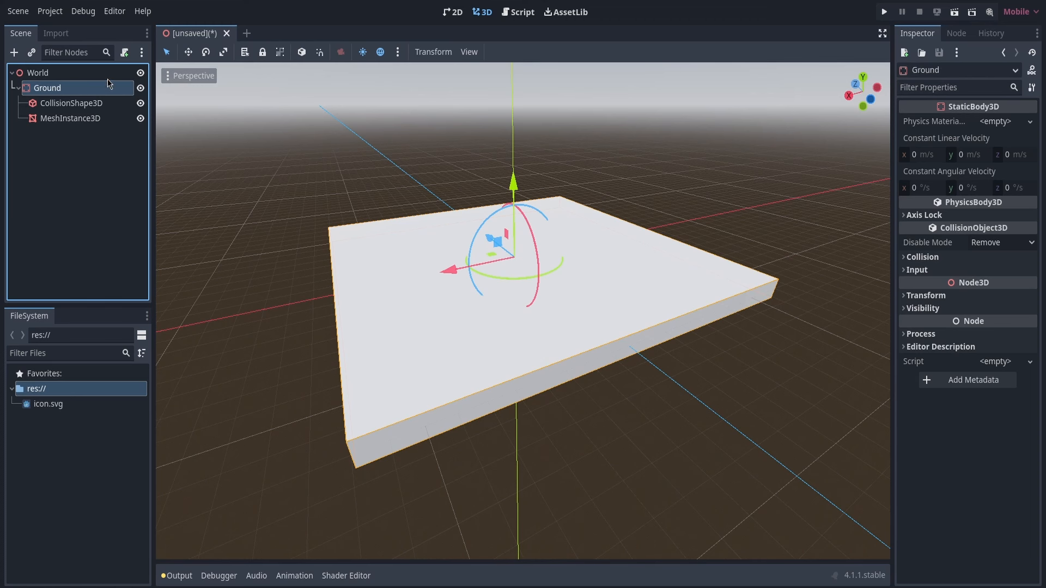
{"action": "left_click", "coordinate": [19, 89]}
{"action": "left_click", "coordinate": [55, 115]}
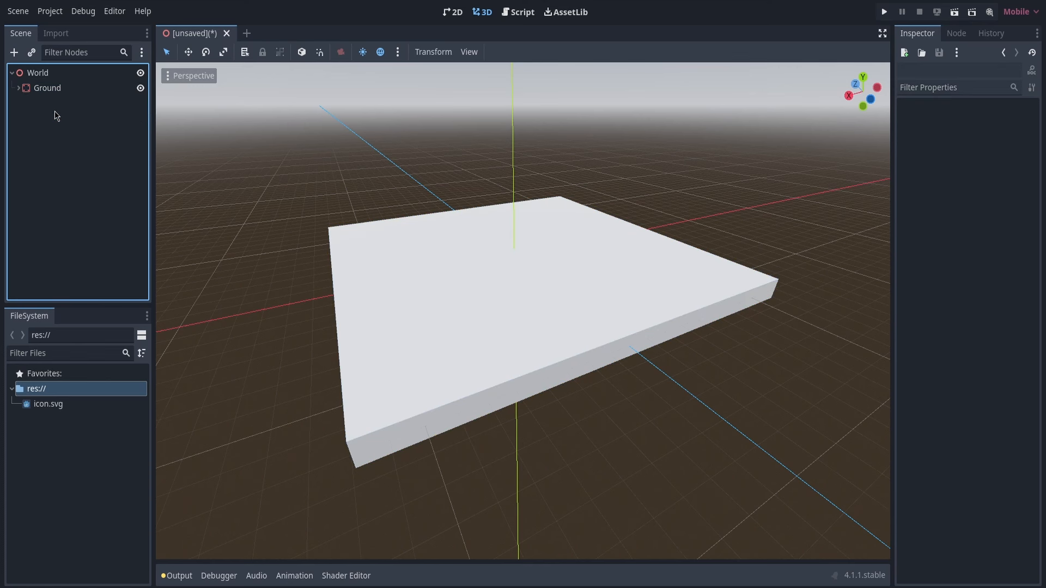
Add a CharacterBody3D node as a child of the World root node
{"action": "left_click", "coordinate": [43, 77]}
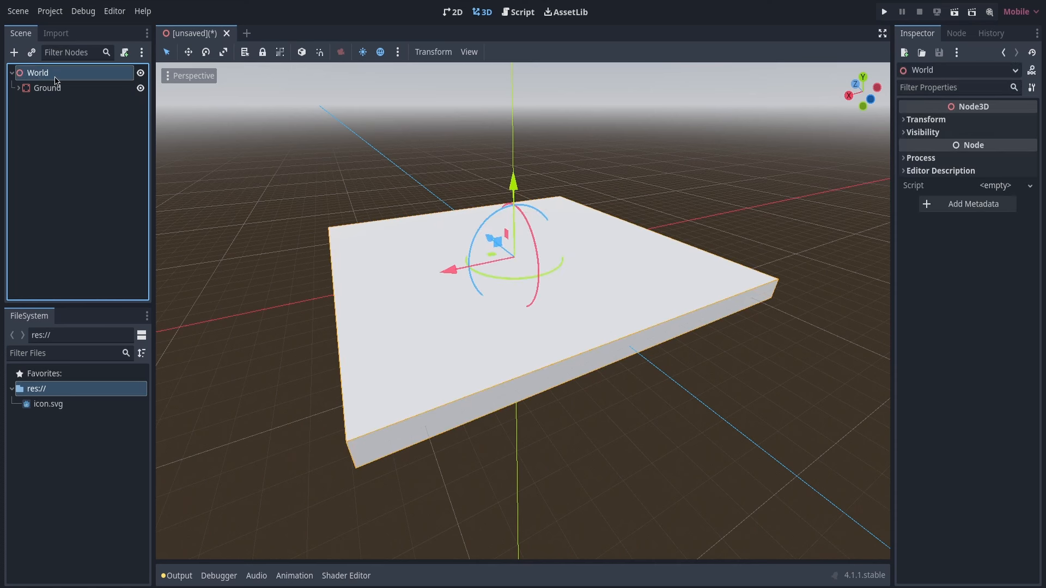
{"action": "left_click", "coordinate": [15, 53]}
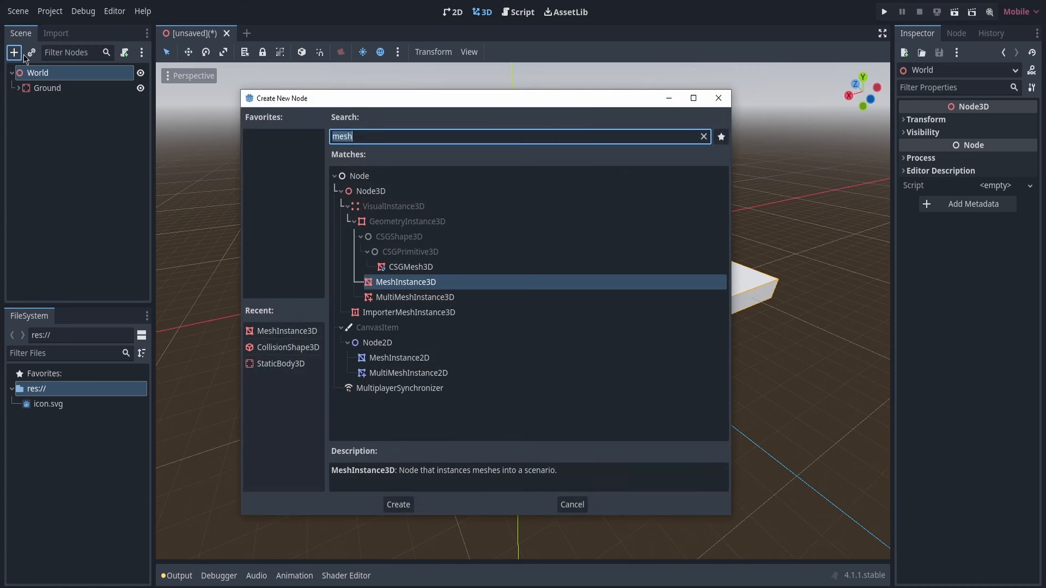
{"action": "left_click_drag", "start_coordinate": [287, 98], "coordinate": [227, 98]}
{"action": "type", "text": "charac"}
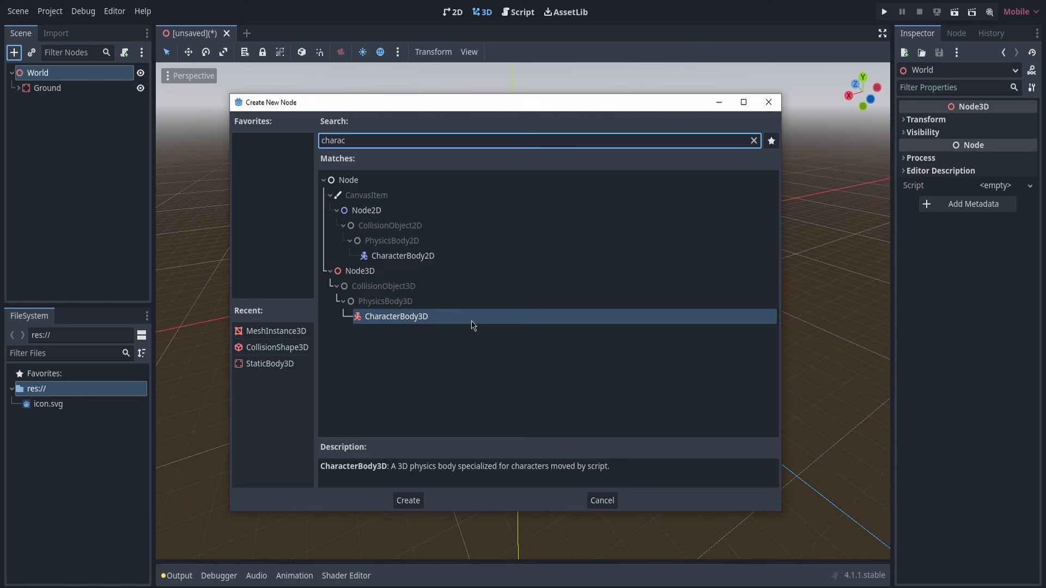
{"action": "left_click", "coordinate": [418, 316]}
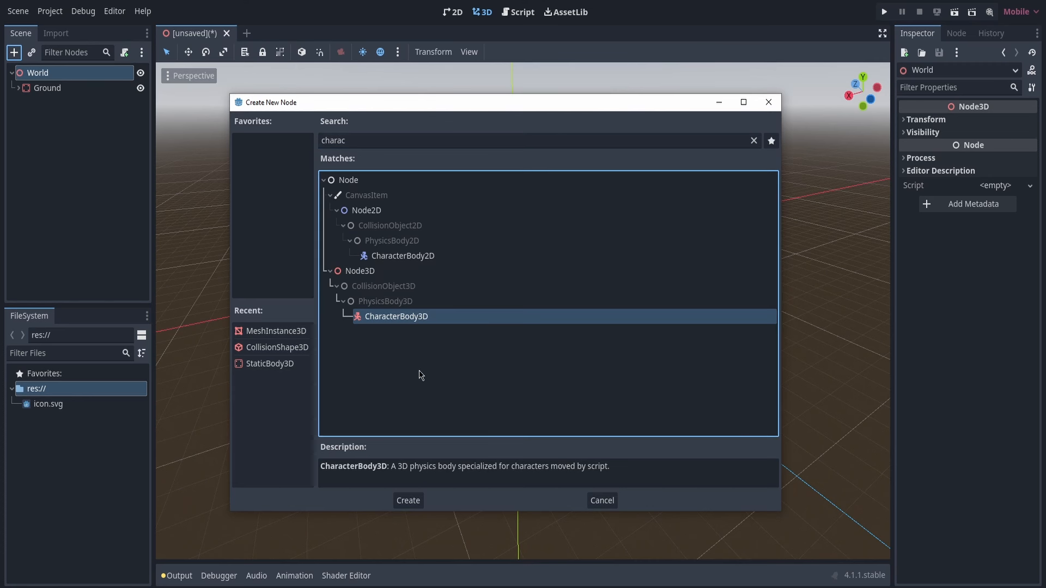
{"action": "left_click", "coordinate": [411, 501]}
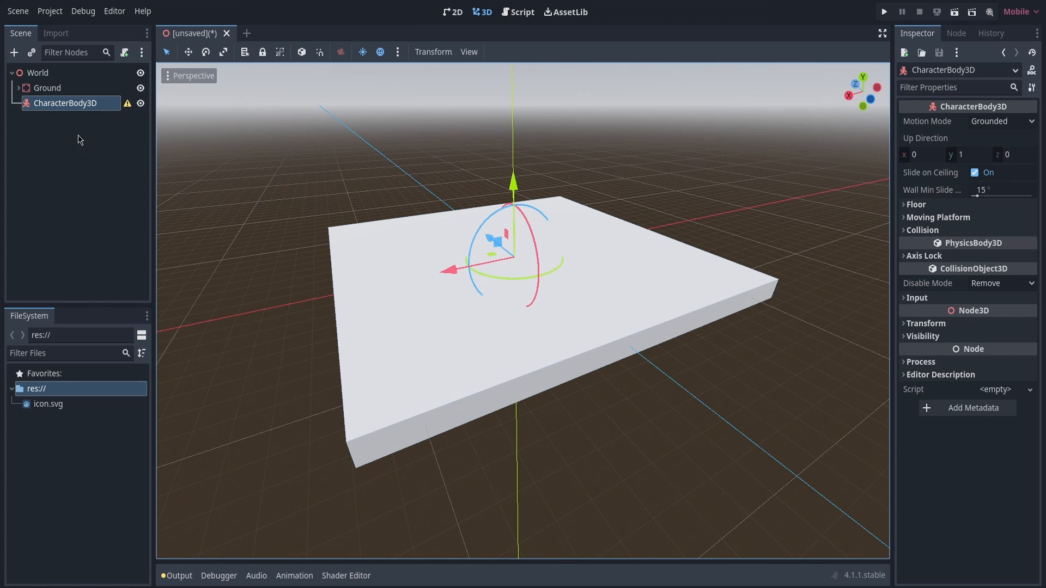
Check the CharacterBody3D's configuration warning and add a CollisionShape3D node as its child
{"action": "left_click", "coordinate": [127, 104]}
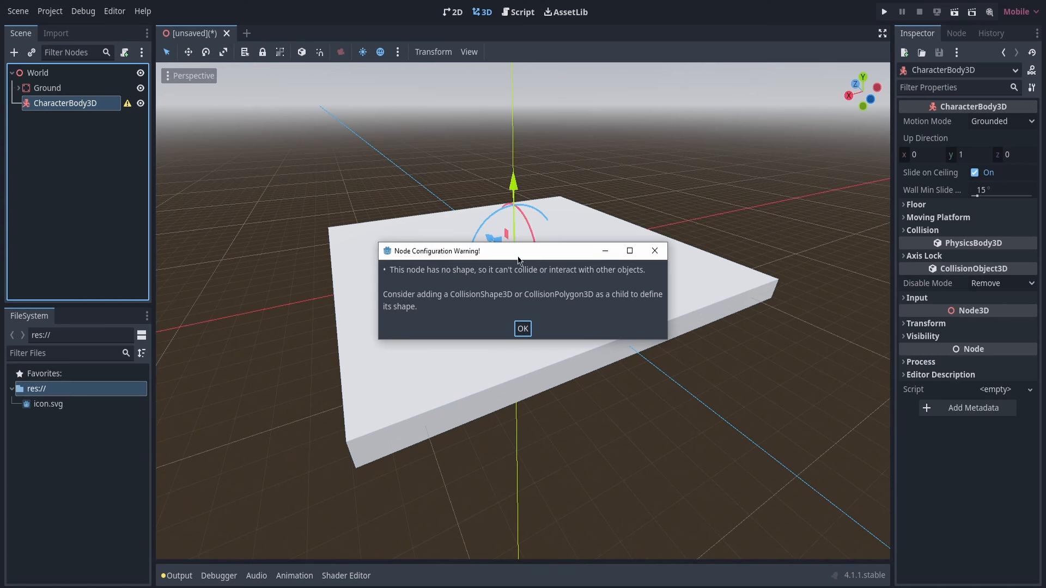
{"action": "left_click", "coordinate": [523, 328]}
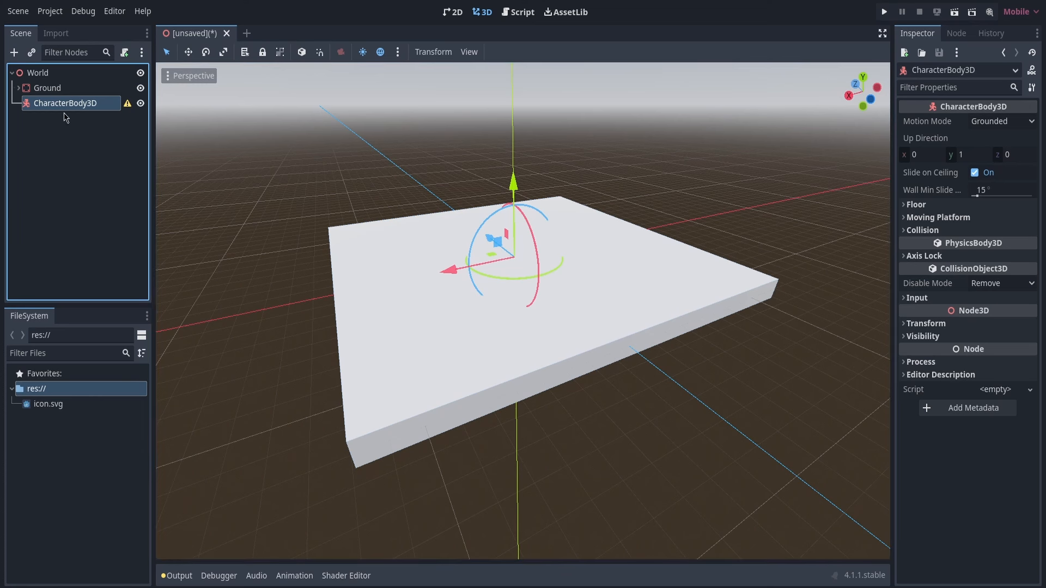
{"action": "left_click", "coordinate": [14, 52]}
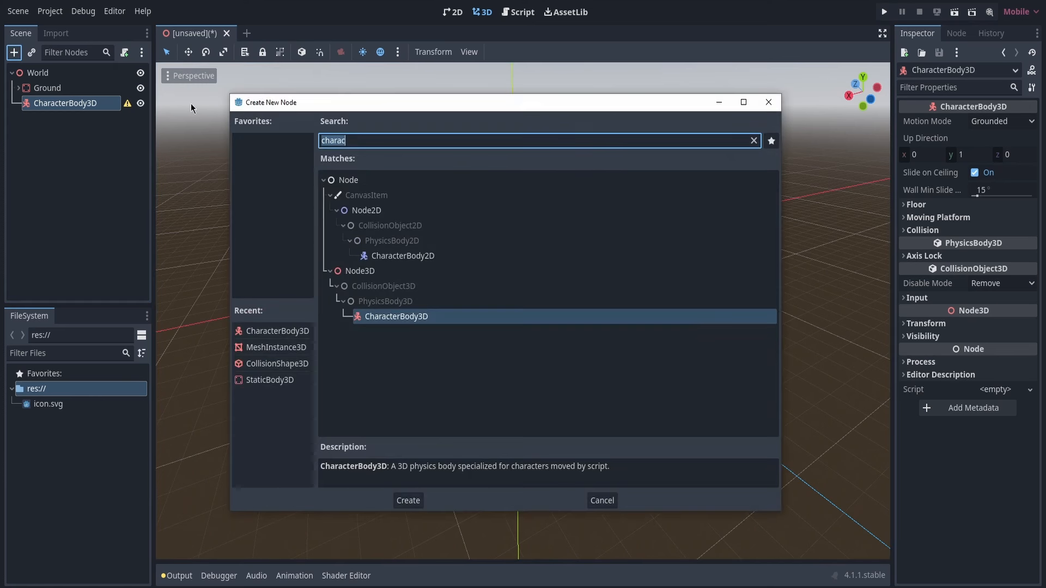
{"action": "type", "text": "collisio"}
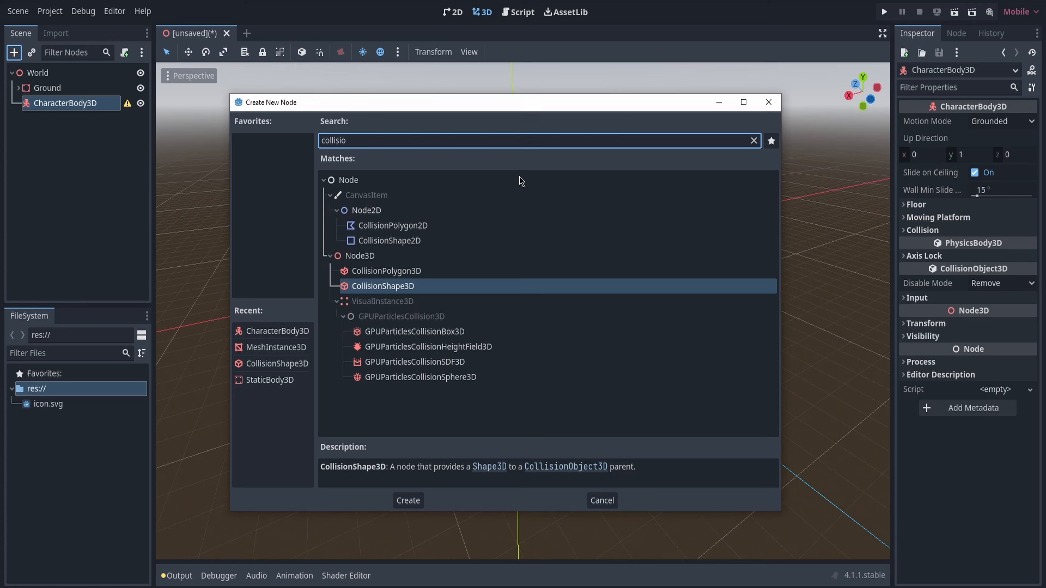
{"action": "double_click", "coordinate": [414, 288]}
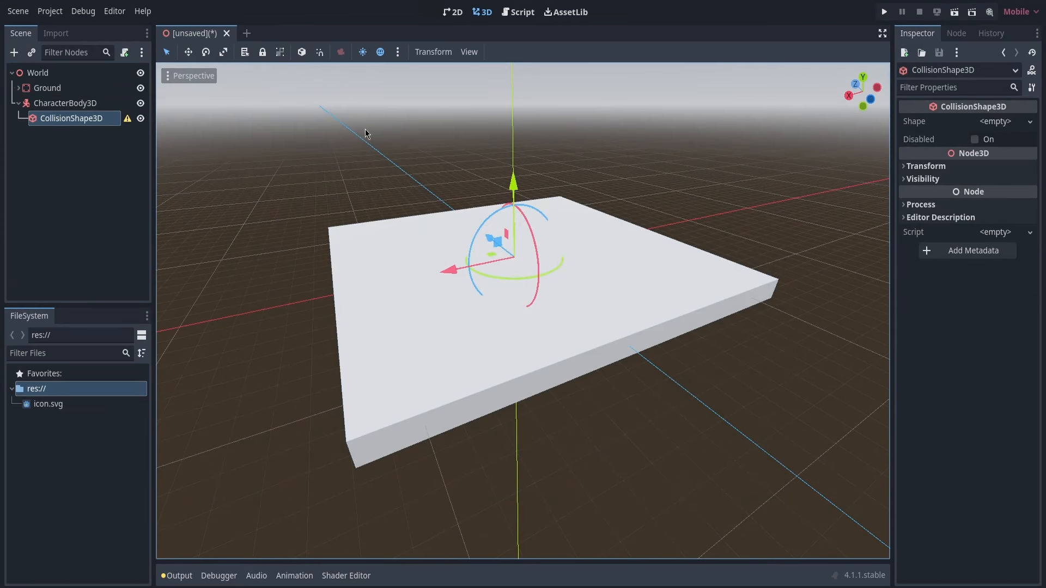
Assign a new CapsuleShape3D to the character's CollisionShape3D and view it up close
{"action": "left_click", "coordinate": [989, 122]}
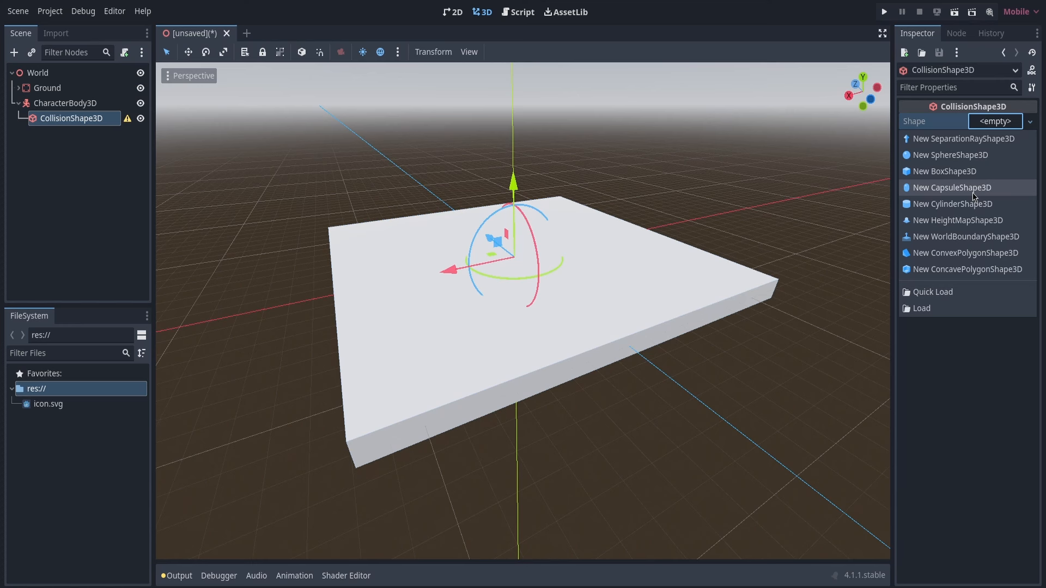
{"action": "left_click", "coordinate": [974, 194]}
{"action": "key", "text": "w"}
{"action": "right_click_drag", "start_coordinate": [524, 299], "coordinate": [236, 124]}
{"action": "key", "text": "d"}
{"action": "key", "text": "w"}
{"action": "key", "text": "s"}
{"action": "key", "text": "w"}
{"action": "key", "text": "s"}
{"action": "key", "text": "w"}
{"action": "key", "text": "s"}
Raise the CharacterBody3D along the vertical axis so its capsule sits above the ground box
{"action": "left_click", "coordinate": [63, 103]}
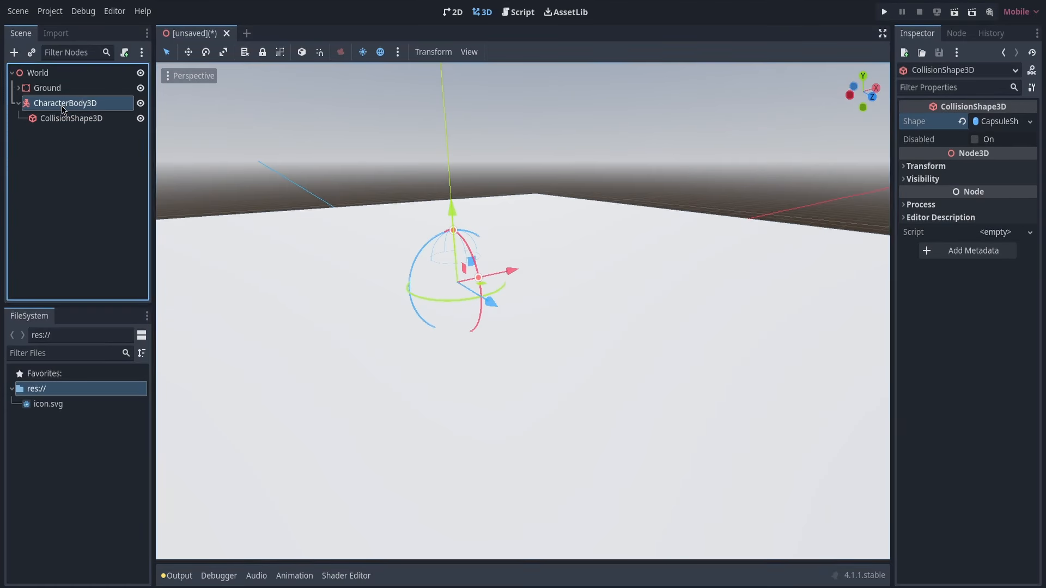
{"action": "left_click_drag", "start_coordinate": [453, 216], "coordinate": [448, 103]}
{"action": "key", "text": "a"}
{"action": "right_click_drag", "start_coordinate": [454, 216], "coordinate": [490, 229]}
{"action": "key", "text": "w"}
{"action": "key", "text": "s"}
Add a MeshInstance3D node as a child of the CharacterBody3D
{"action": "left_click", "coordinate": [53, 107]}
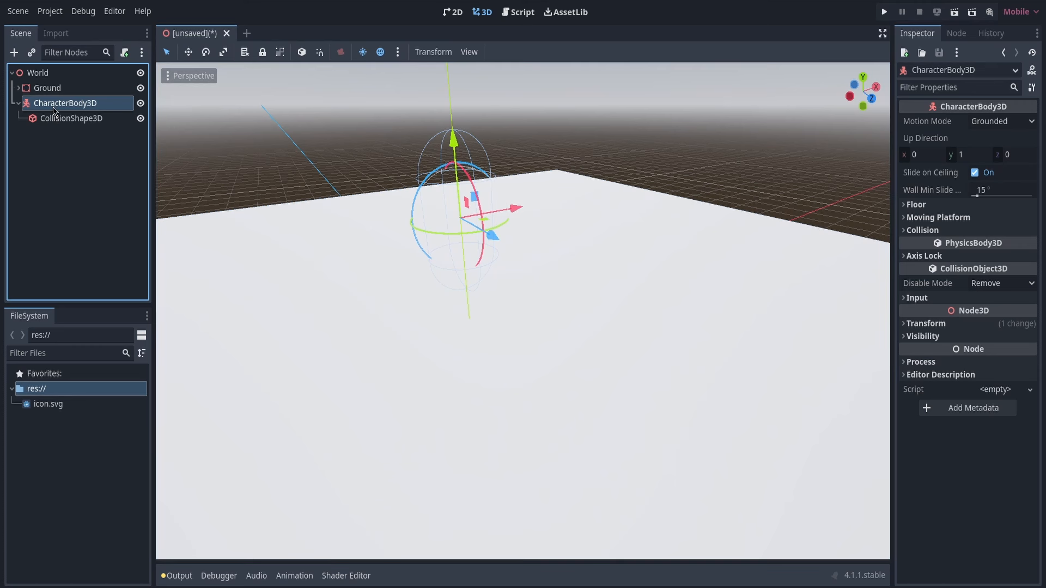
{"action": "left_click", "coordinate": [14, 52]}
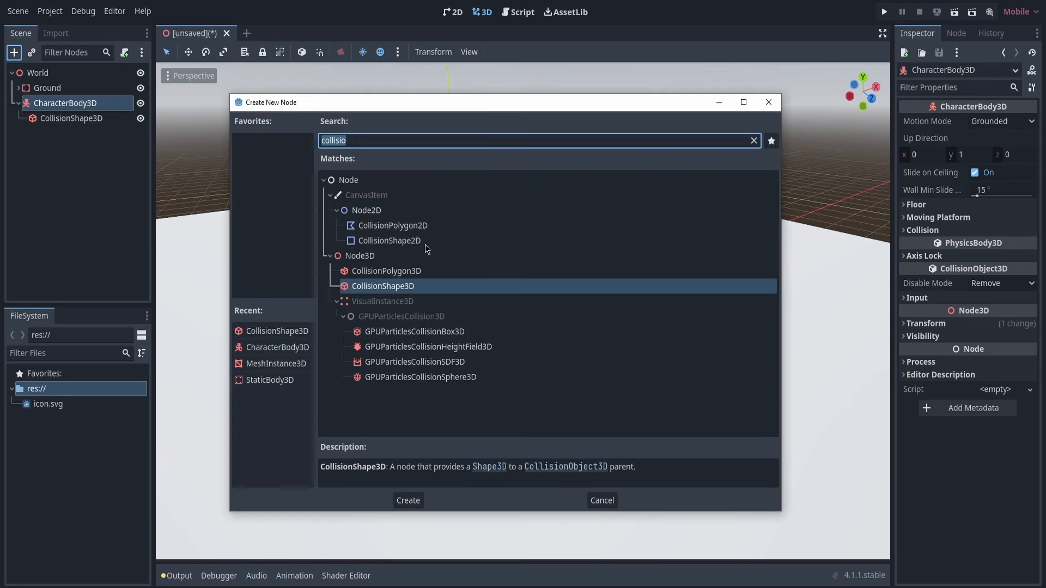
{"action": "type", "text": "mesh"}
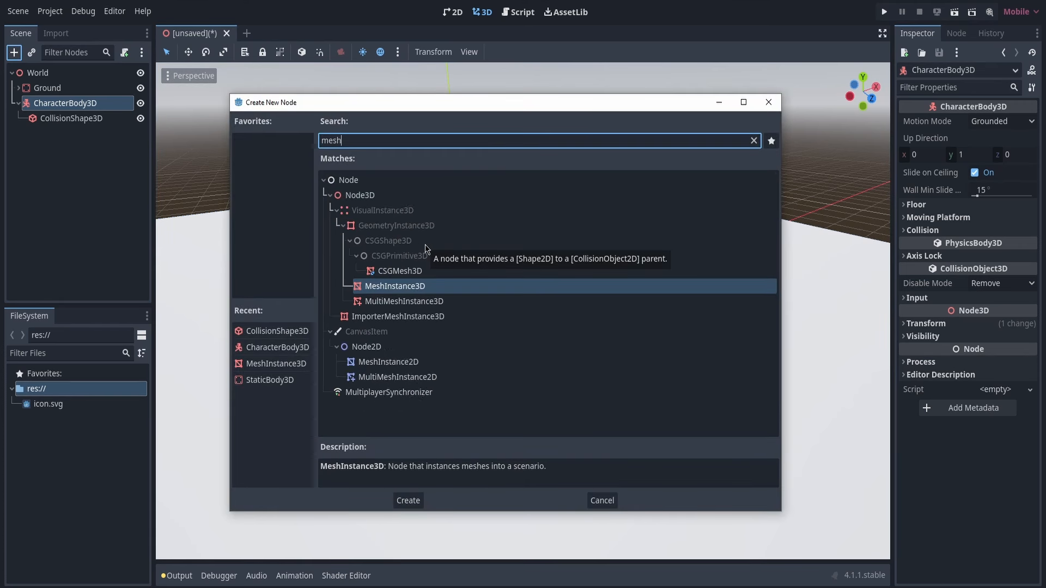
{"action": "double_click", "coordinate": [414, 287]}
Assign a new CapsuleMesh to the character's MeshInstance3D
{"action": "key", "text": "a"}
{"action": "right_click_drag", "start_coordinate": [378, 247], "coordinate": [573, 281]}
{"action": "key", "text": "s"}
{"action": "left_click", "coordinate": [1005, 122]}
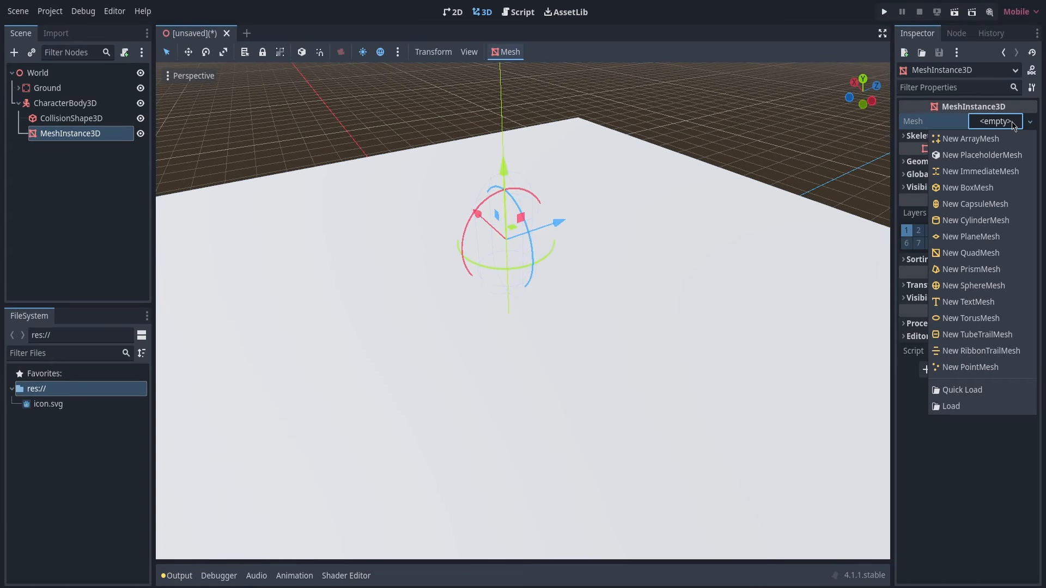
{"action": "left_click", "coordinate": [1007, 211]}
Examine the character's capsule mesh and its height above the ground from several angles
{"action": "right_click_drag", "start_coordinate": [594, 245], "coordinate": [382, 199]}
{"action": "key", "text": "w"}
{"action": "key", "text": "d"}
{"action": "key", "text": "s"}
{"action": "right_click_drag", "start_coordinate": [584, 164], "coordinate": [424, 193]}
{"action": "key", "text": "a"}
{"action": "right_click_drag", "start_coordinate": [518, 234], "coordinate": [586, 221]}
{"action": "key", "text": "w"}
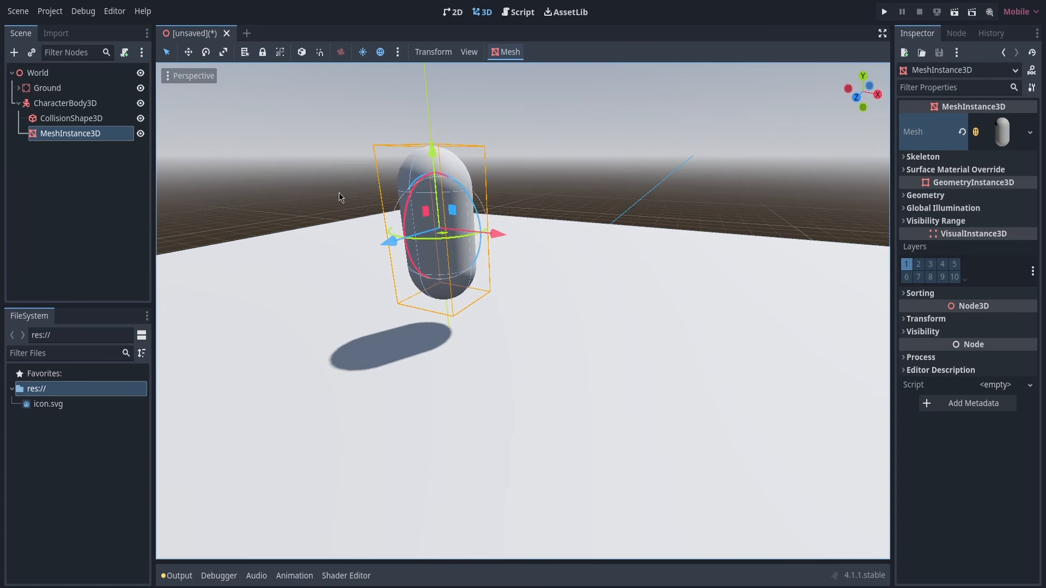
{"action": "key", "text": "w"}
{"action": "right_click_drag", "start_coordinate": [339, 195], "coordinate": [403, 191]}
{"action": "key", "text": "s"}
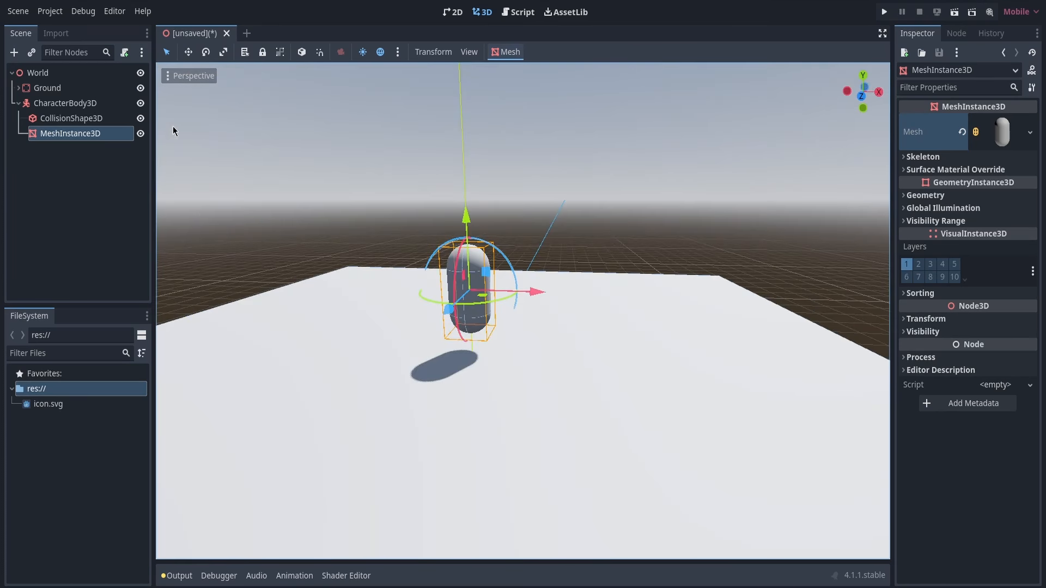
Rename the CharacterBody3D node as Player and collapse its children in the scene tree
{"action": "left_click", "coordinate": [117, 104]}
{"action": "key", "text": "F2"}
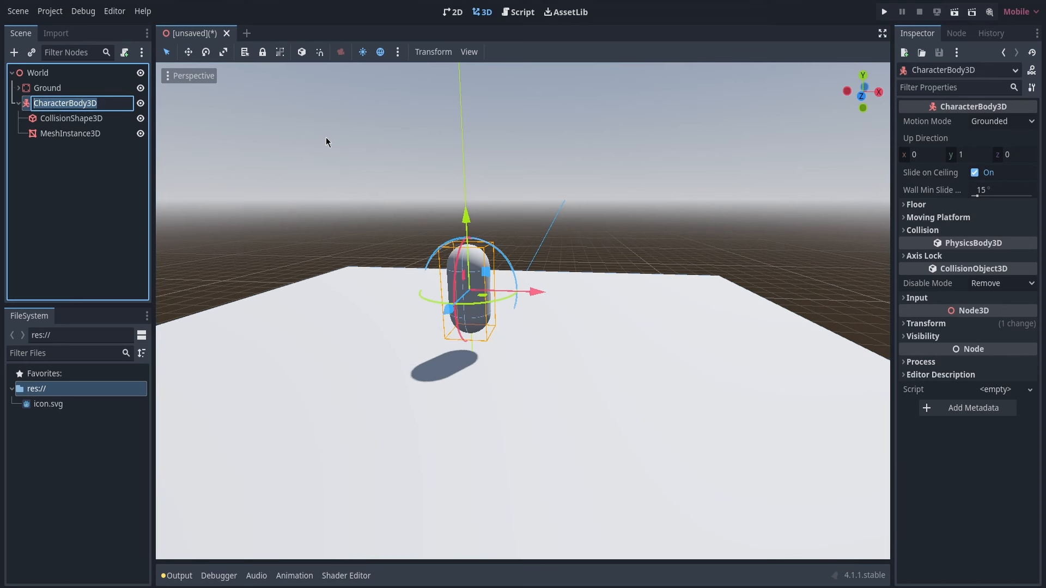
{"action": "type", "text": "Pla"}
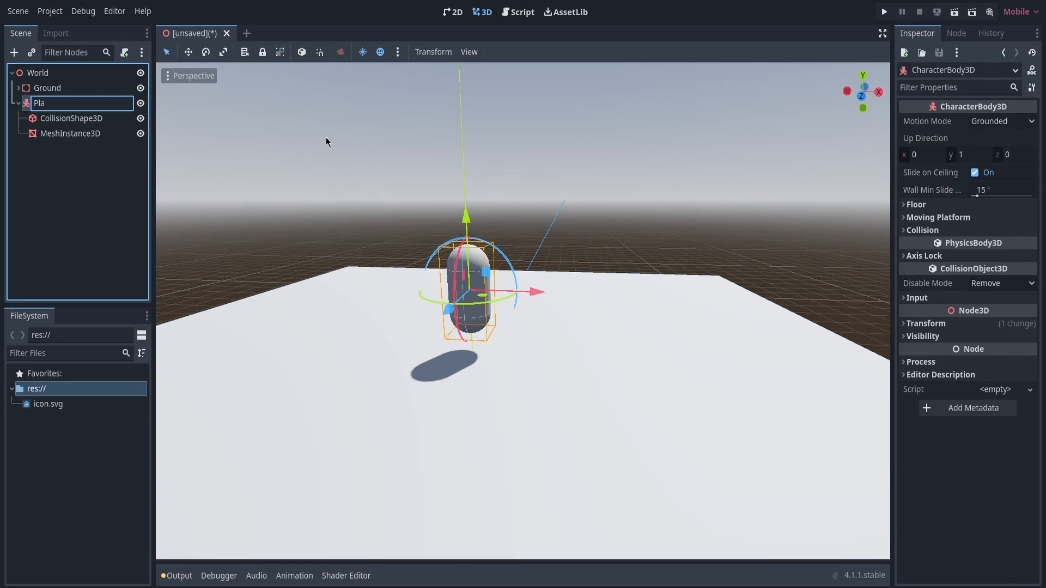
{"action": "type", "text": "yer"}
{"action": "key", "text": "Return"}
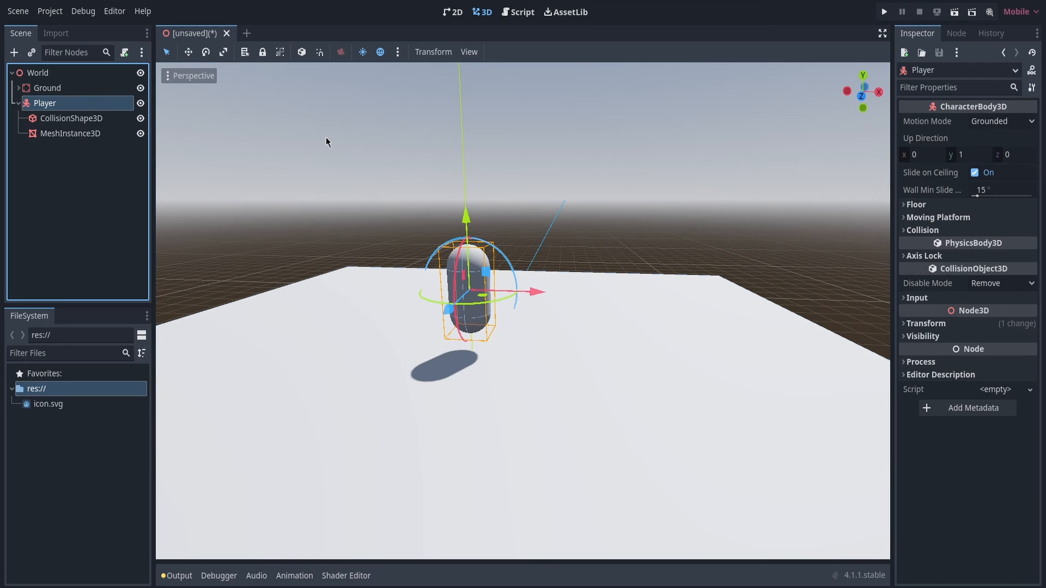
{"action": "left_click", "coordinate": [18, 103]}
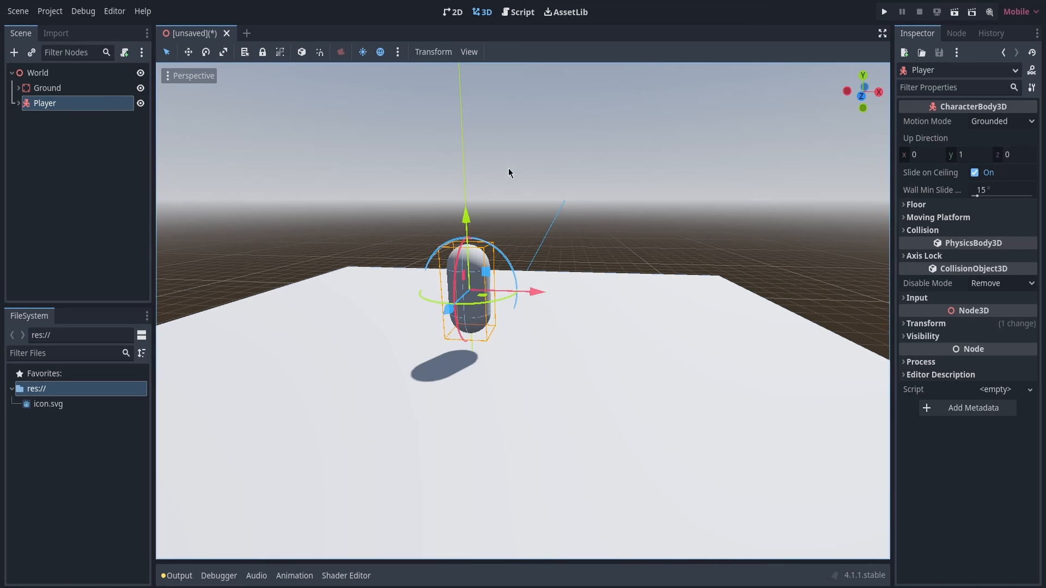
Start attaching a new GDScript to the Player node, keeping CharacterBody3D as its base class and turning the template off
{"action": "middle_click_drag", "start_coordinate": [508, 168], "coordinate": [541, 195]}
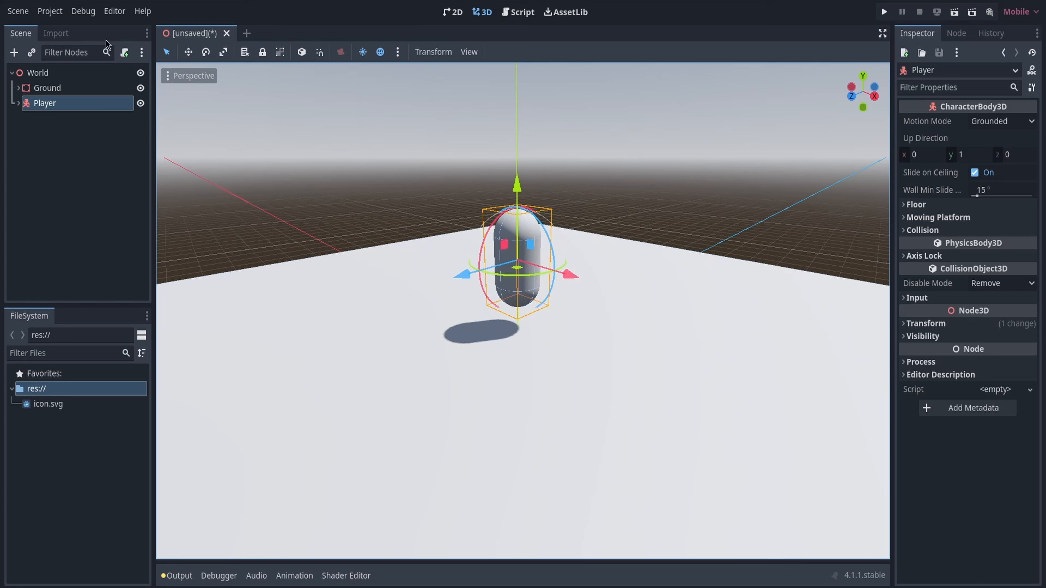
{"action": "left_click", "coordinate": [60, 104]}
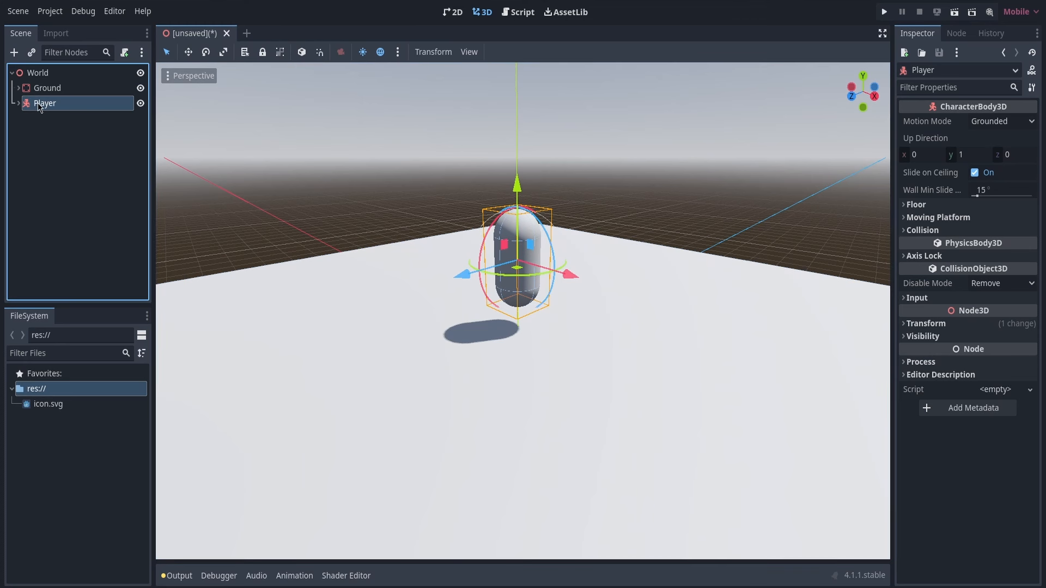
{"action": "left_click", "coordinate": [125, 53]}
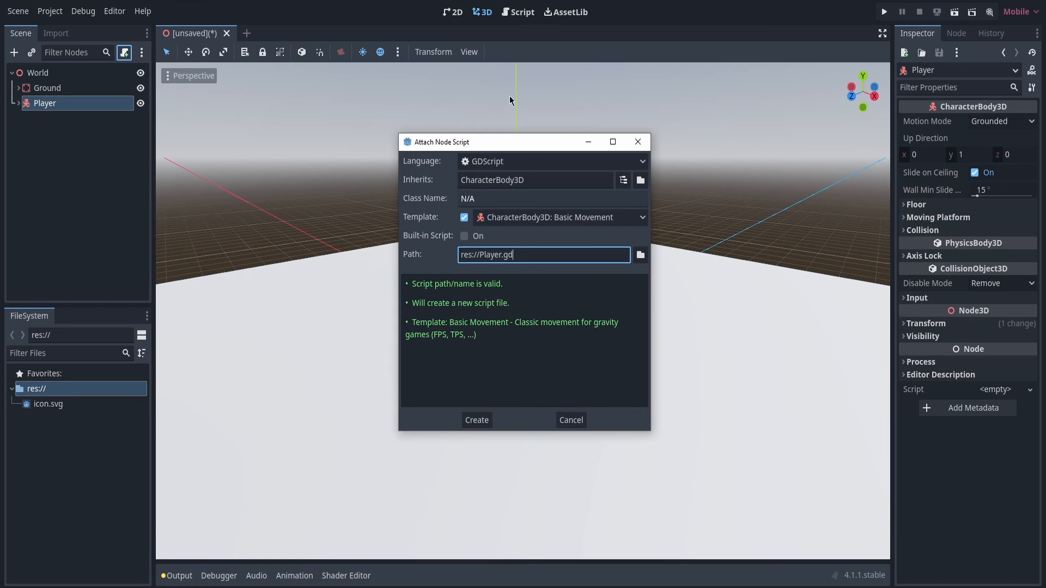
{"action": "mouse_move", "coordinate": [531, 147]}
{"action": "left_mouse_down"}
{"action": "mouse_move", "coordinate": [523, 178]}
{"action": "mouse_move", "coordinate": [501, 148]}
{"action": "mouse_move", "coordinate": [524, 139]}
{"action": "left_mouse_up"}
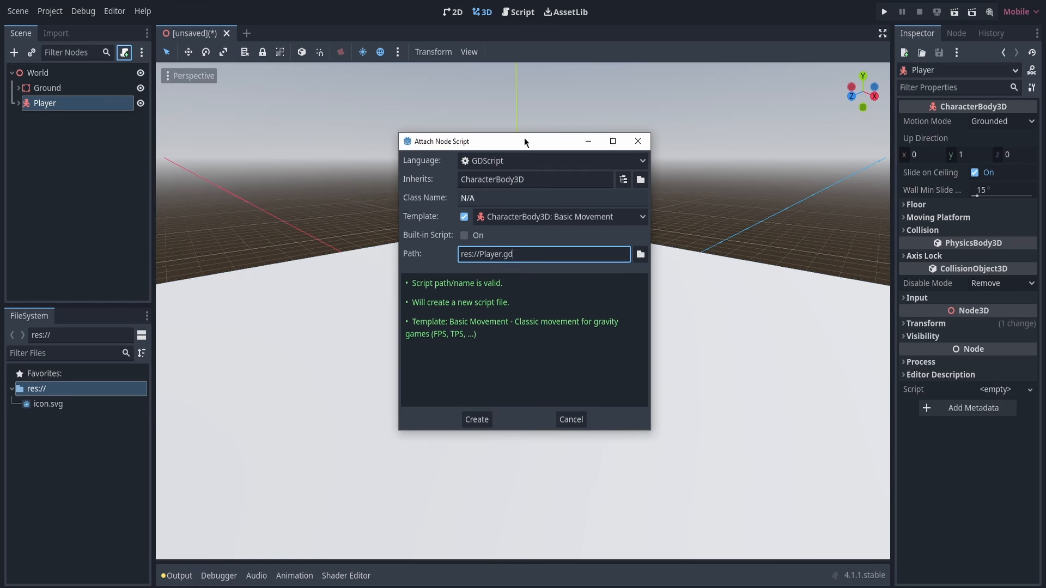
{"action": "left_click", "coordinate": [550, 160]}
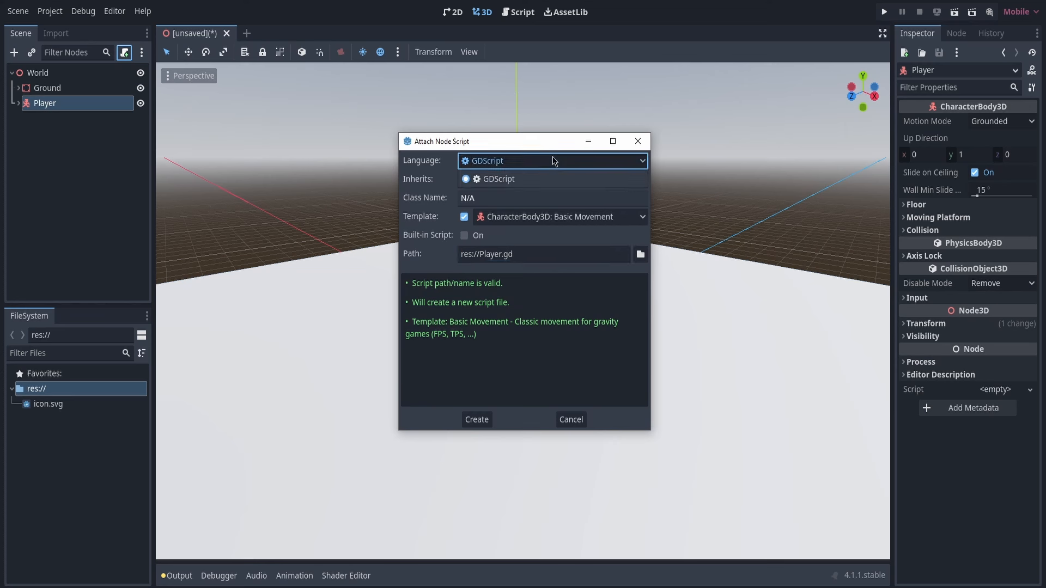
{"action": "left_click", "coordinate": [547, 155]}
{"action": "mouse_move", "coordinate": [537, 142]}
{"action": "left_mouse_down"}
{"action": "mouse_move", "coordinate": [540, 150]}
{"action": "mouse_move", "coordinate": [540, 136]}
{"action": "left_mouse_up"}
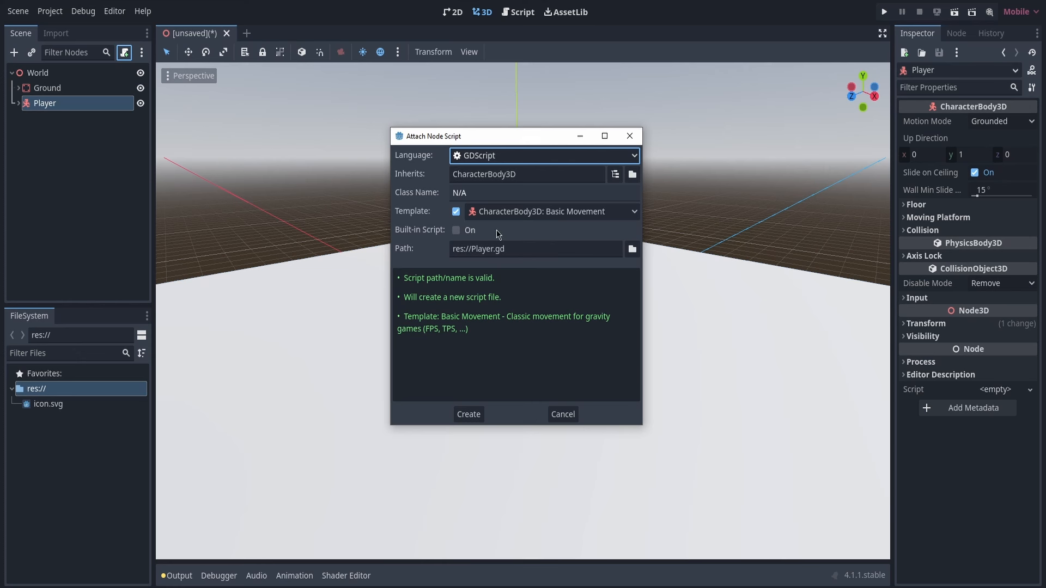
{"action": "left_click", "coordinate": [460, 214]}
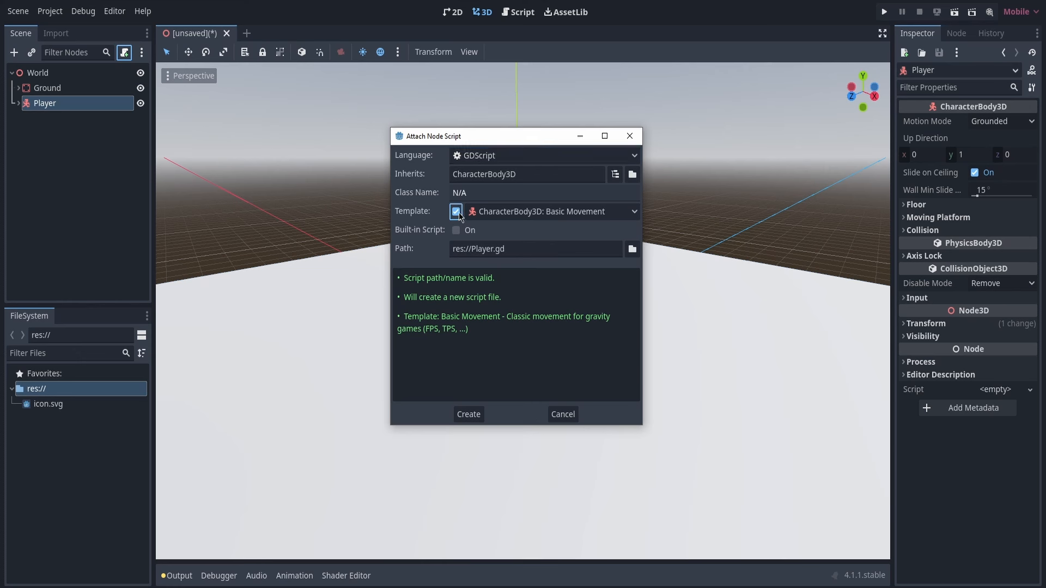
{"action": "left_click", "coordinate": [457, 213]}
{"action": "left_click", "coordinate": [456, 213]}
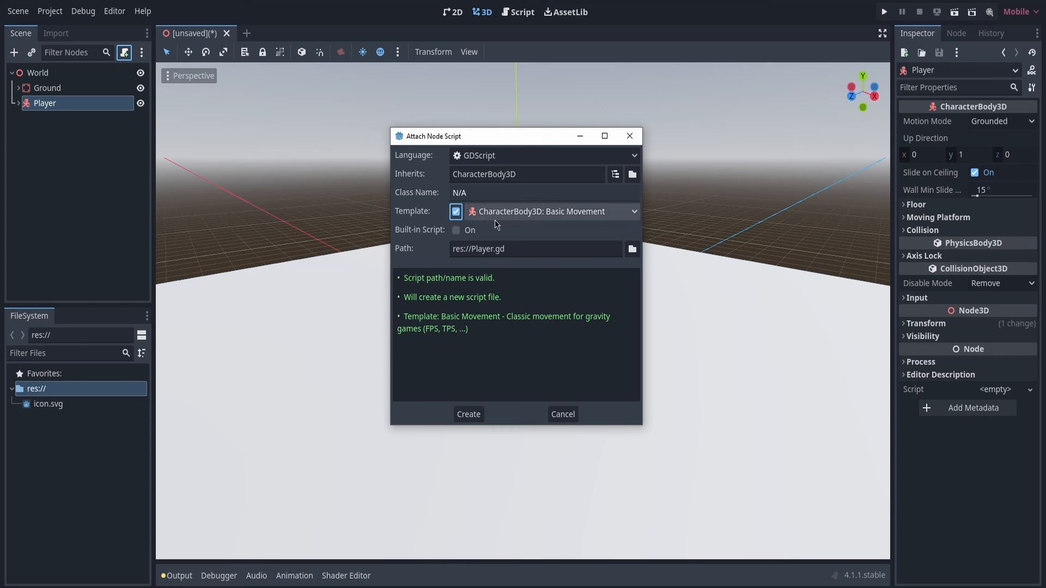
{"action": "left_click", "coordinate": [458, 213]}
{"action": "left_click", "coordinate": [551, 252]}
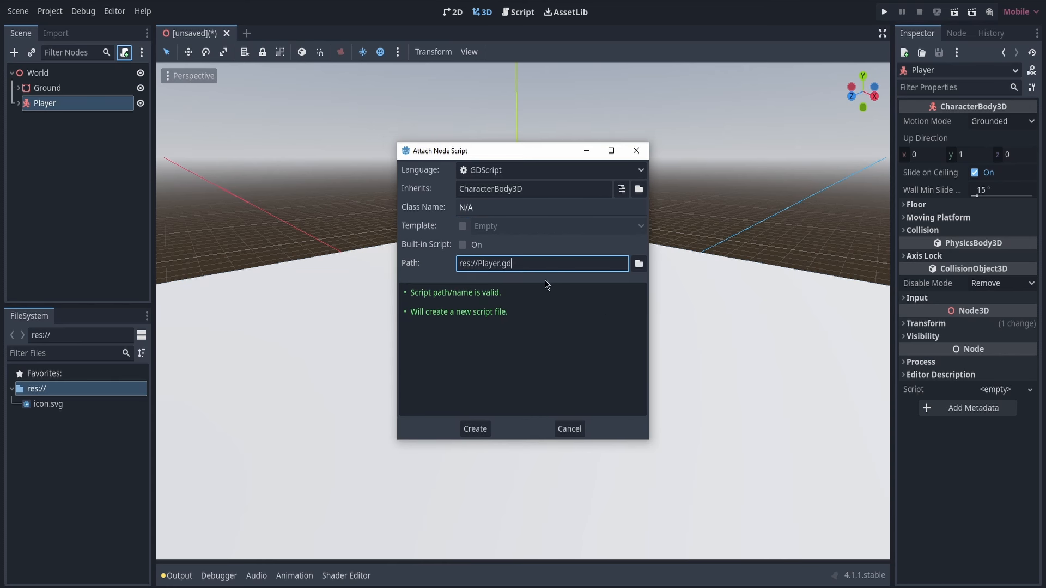
Create a Scripts folder in res:// and create the Player's script at res://Scripts/Player.gd
{"action": "left_click", "coordinate": [639, 265]}
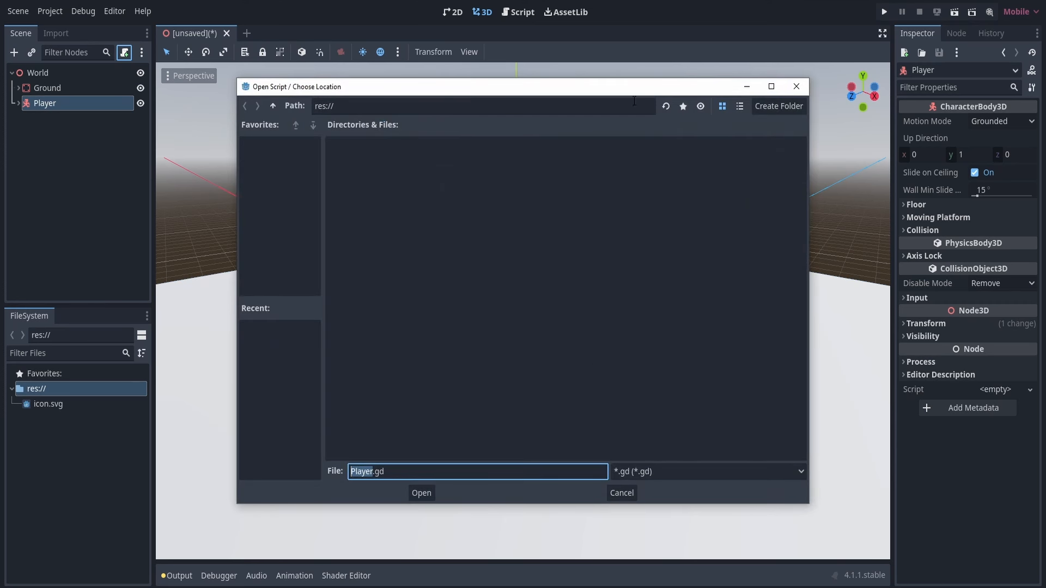
{"action": "left_click", "coordinate": [787, 109]}
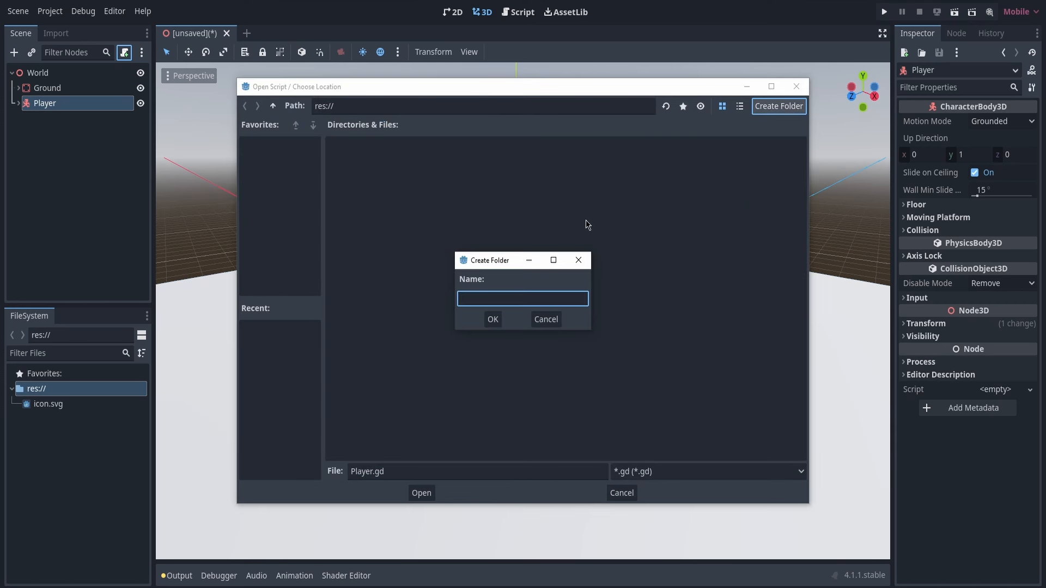
{"action": "type", "text": "Scripts"}
{"action": "key", "text": "Return"}
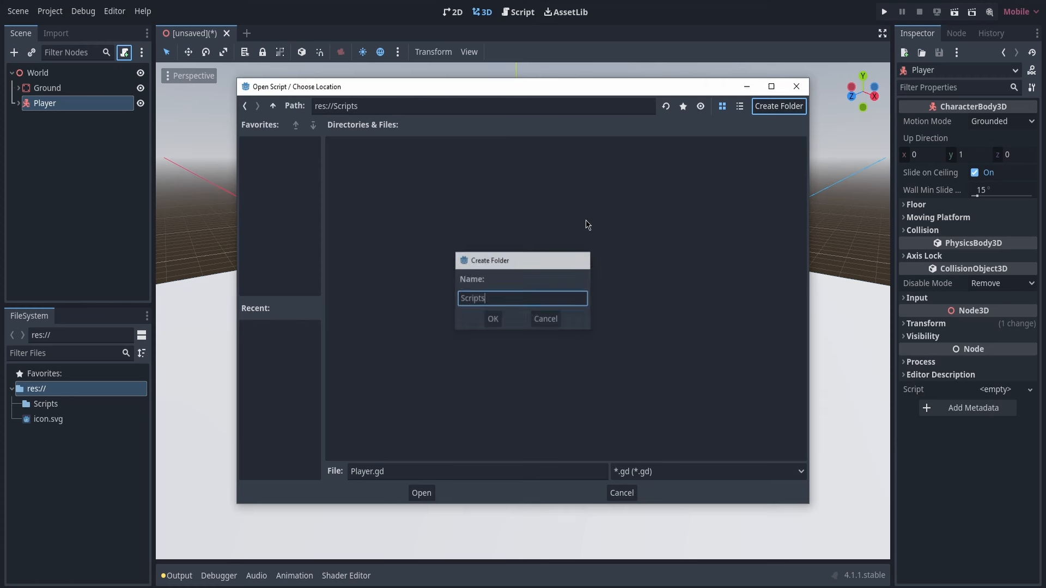
{"action": "left_click", "coordinate": [422, 493]}
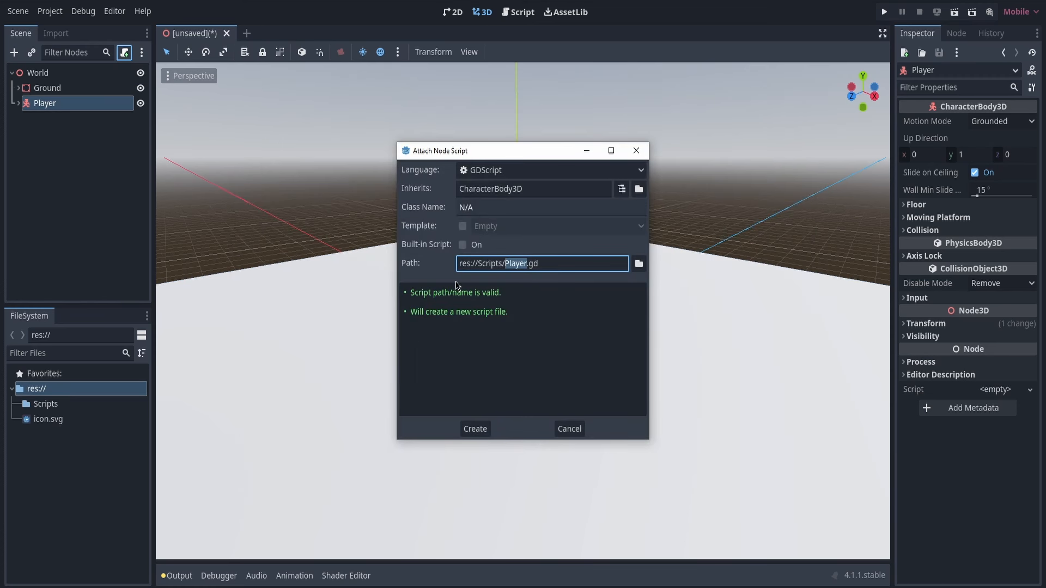
{"action": "left_click", "coordinate": [475, 430]}
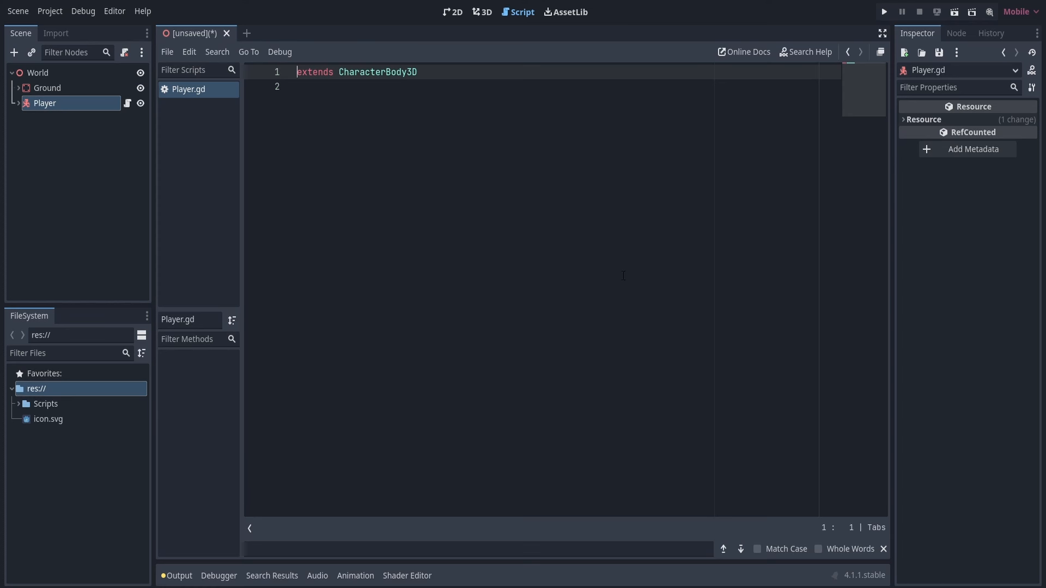
{"action": "left_click", "coordinate": [490, 168]}
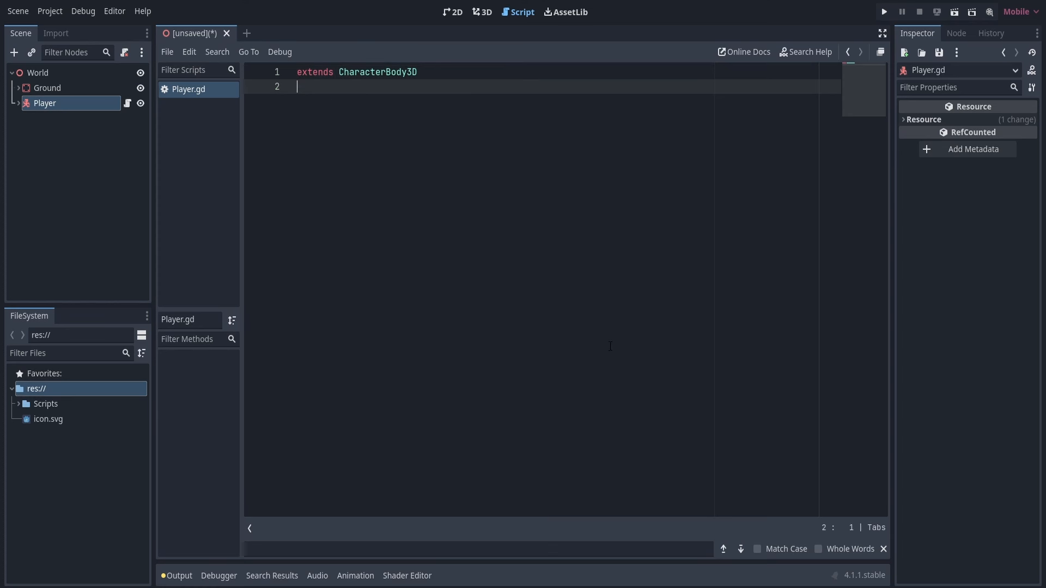
{"action": "key", "text": "ctrl+a"}
{"action": "left_click", "coordinate": [612, 287]}
{"action": "left_click", "coordinate": [483, 12]}
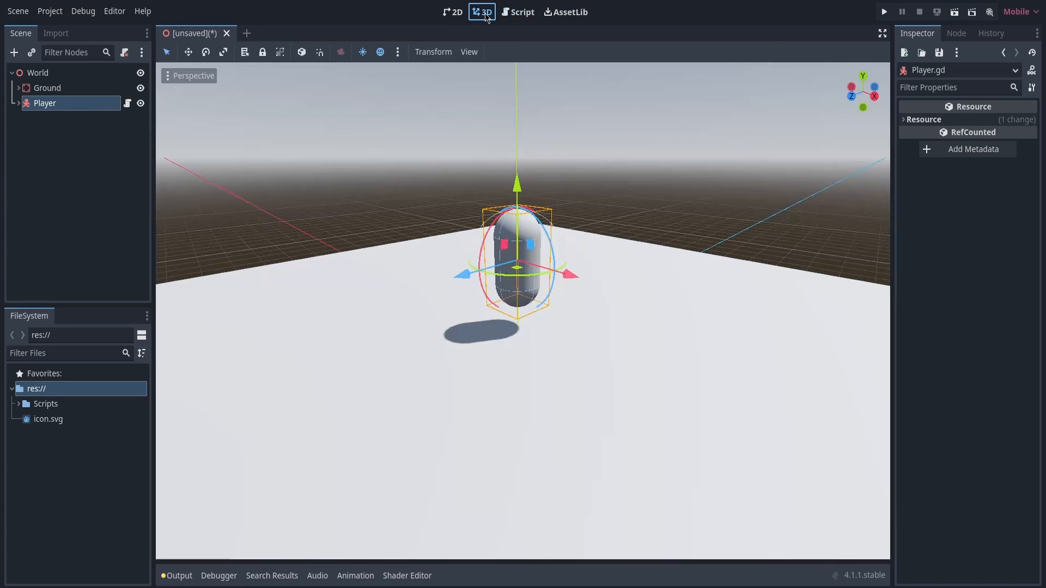
{"action": "left_click", "coordinate": [520, 14]}
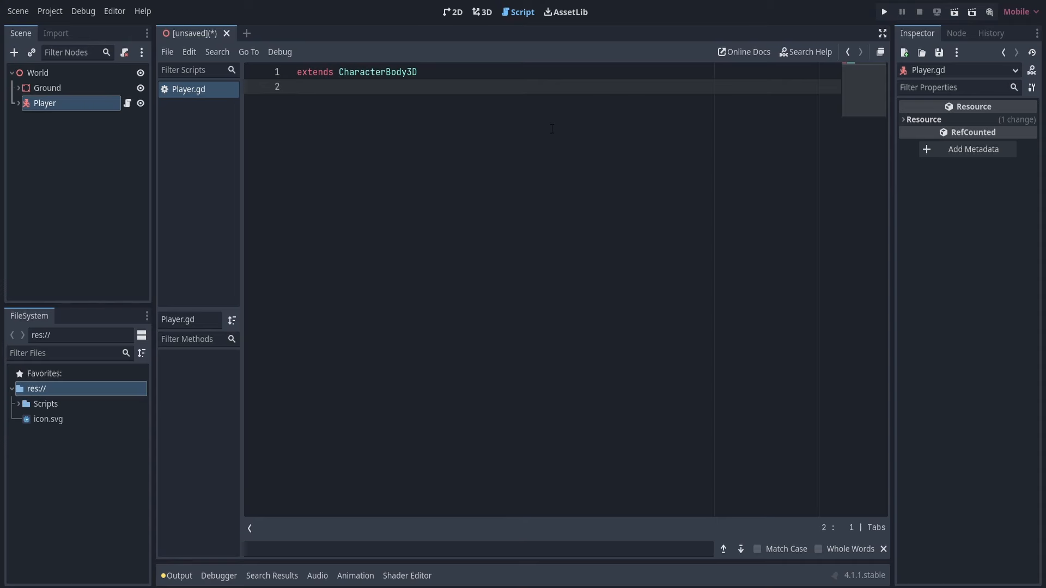
Detach the script editor into its own window and maximize that window
{"action": "left_click", "coordinate": [879, 53]}
{"action": "left_click_drag", "start_coordinate": [769, 37], "coordinate": [776, 64]}
{"action": "double_click", "coordinate": [777, 65]}
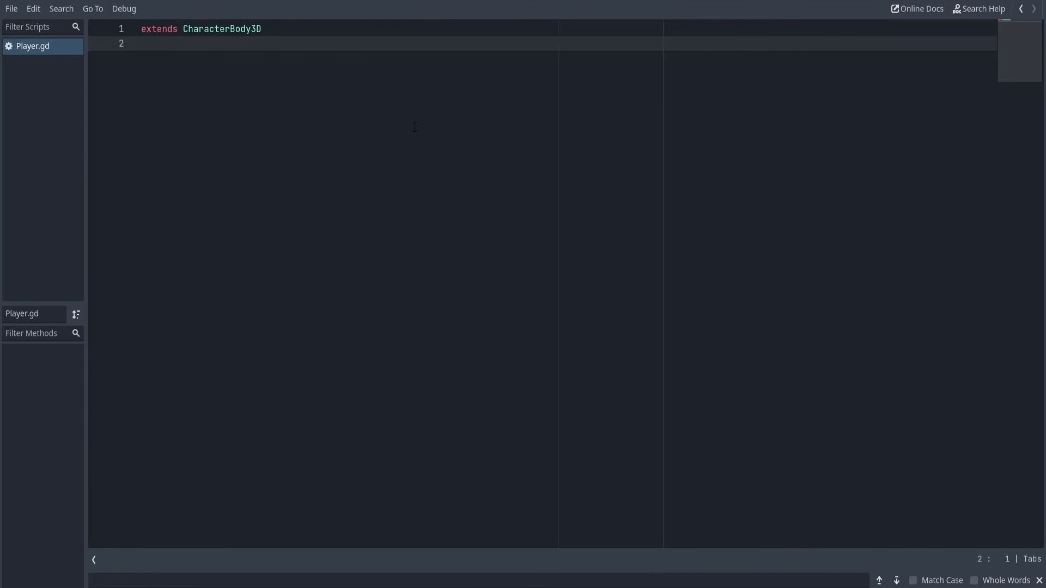
Return to the main editor window and open the Player node's attached script from the scene tree
{"action": "key", "text": "alt+Tab"}
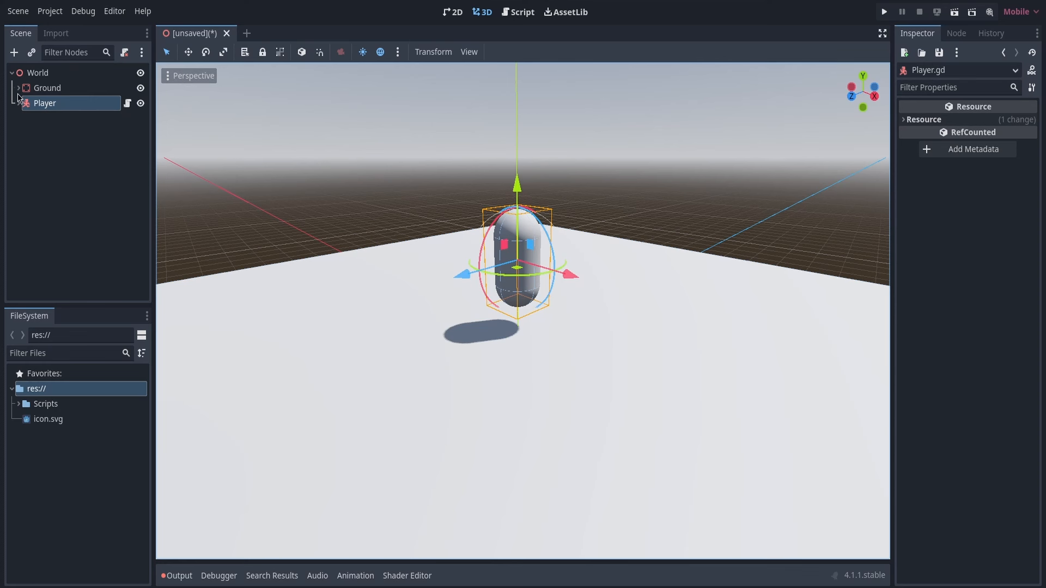
{"action": "left_click", "coordinate": [120, 120]}
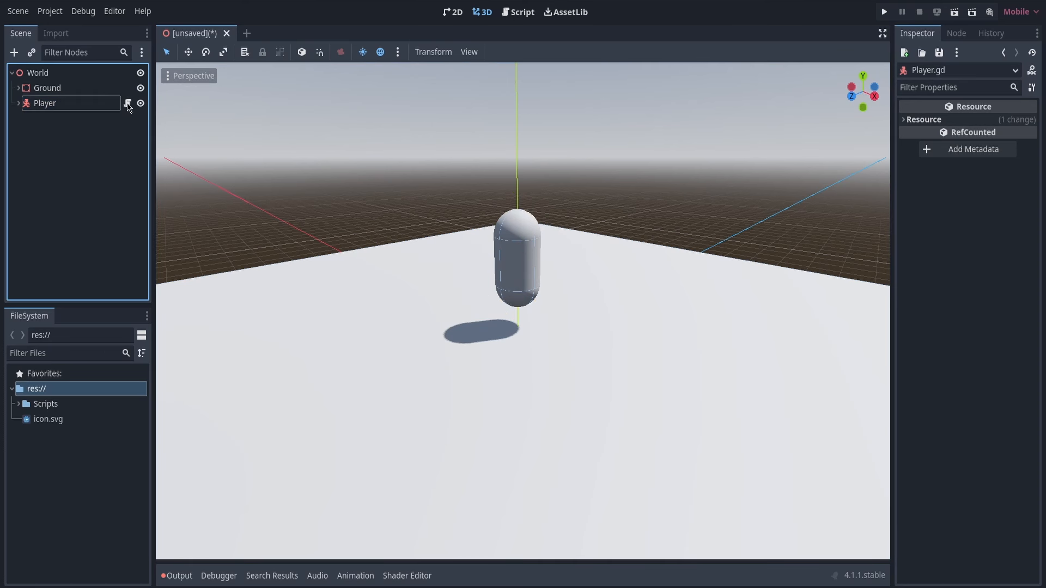
{"action": "left_click", "coordinate": [127, 105]}
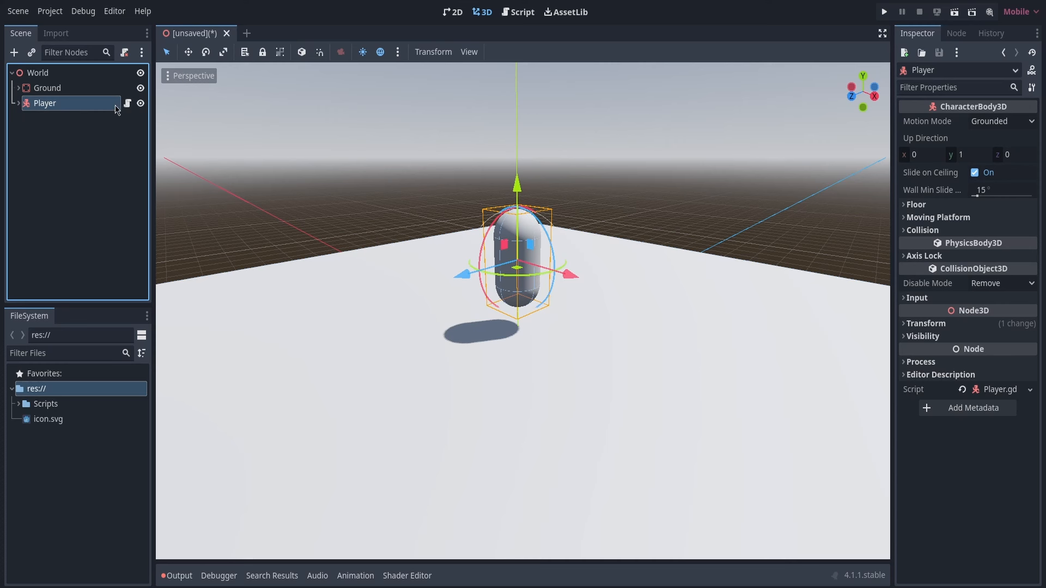
{"action": "left_click", "coordinate": [127, 103]}
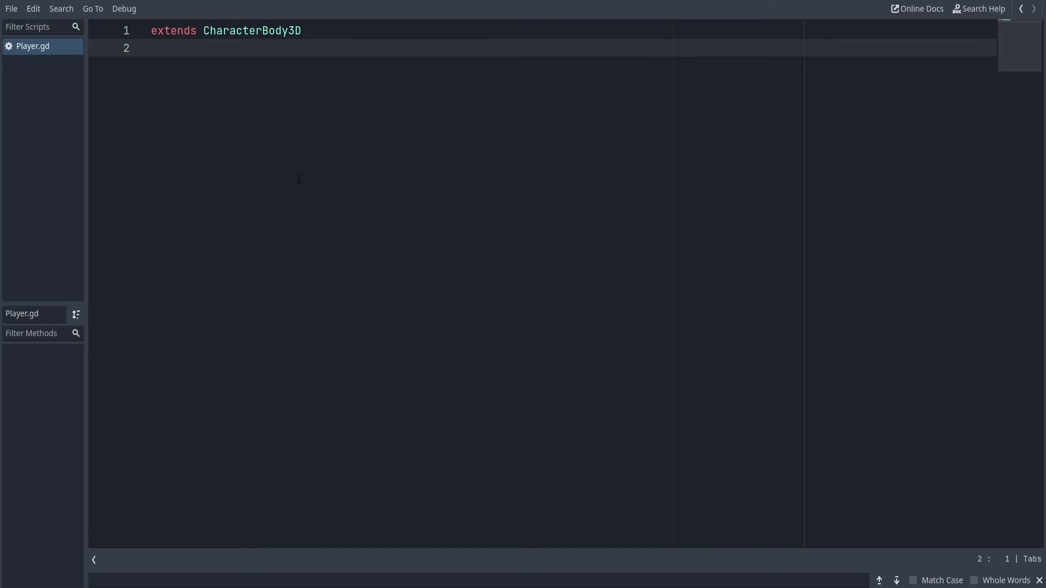
Declare a _process(delta) function on line 5 of Player.gd, leaving blank lines below the extends statement
{"action": "key", "text": "Return"}
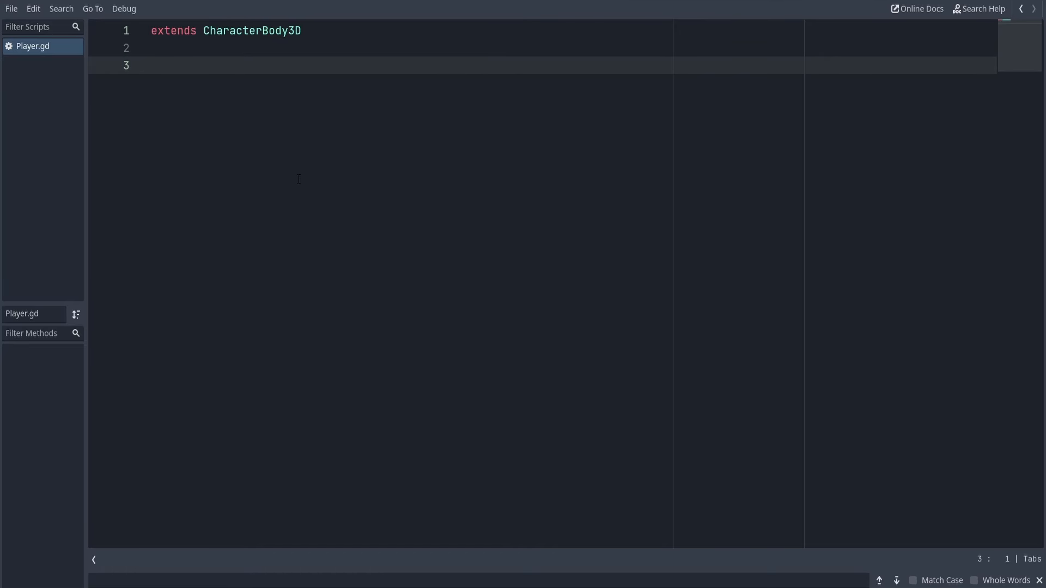
{"action": "key", "text": "Return"}
{"action": "key", "text": "Return"}
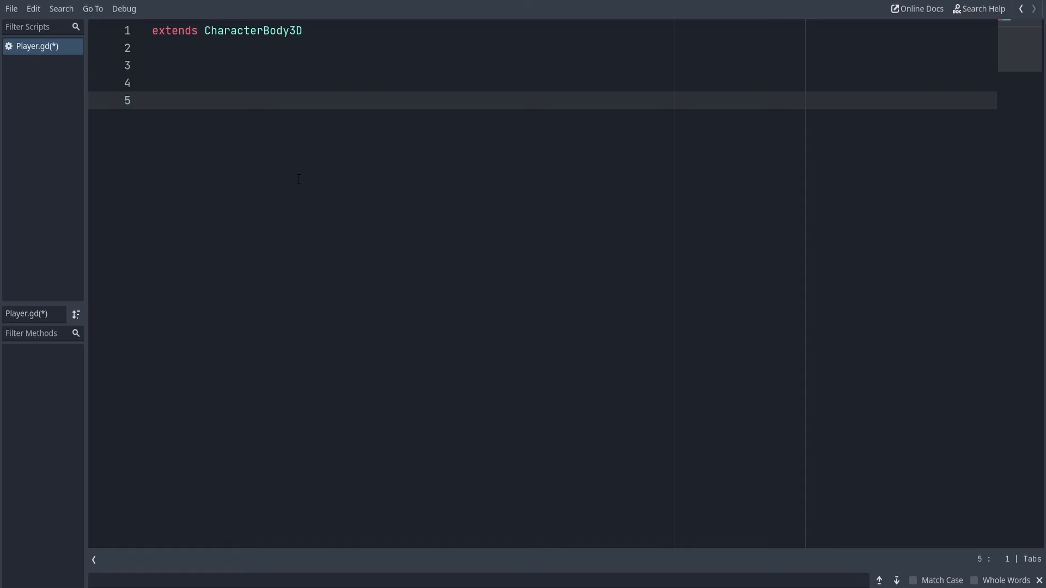
{"action": "type", "text": "func"}
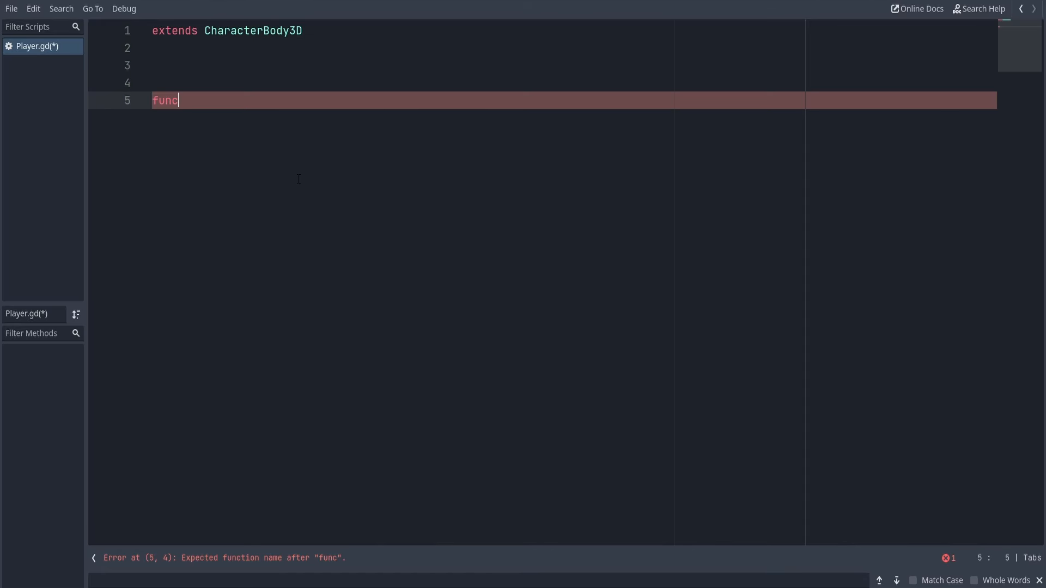
{"action": "type", "text": " _"}
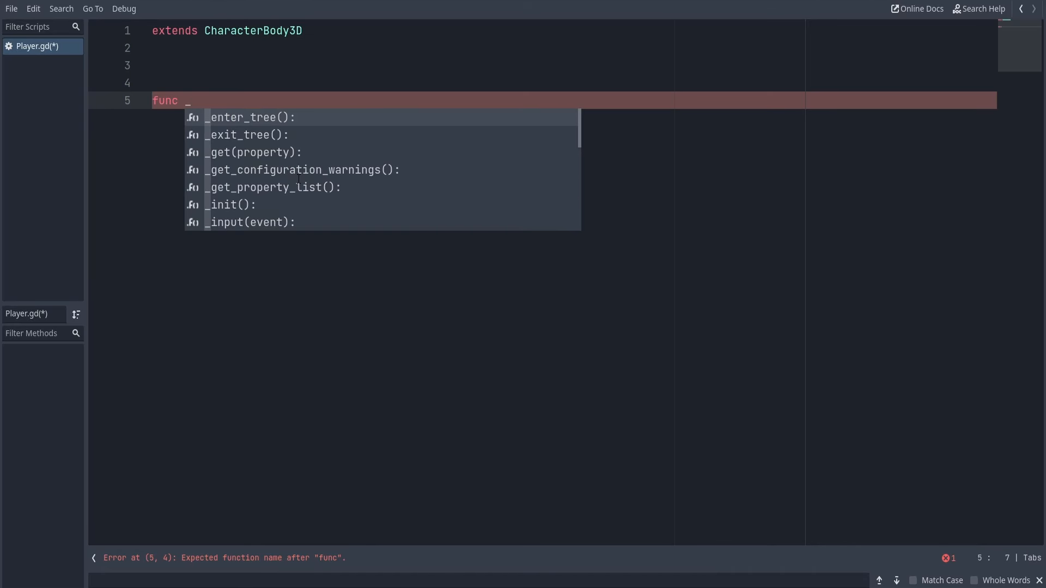
{"action": "type", "text": "proc"}
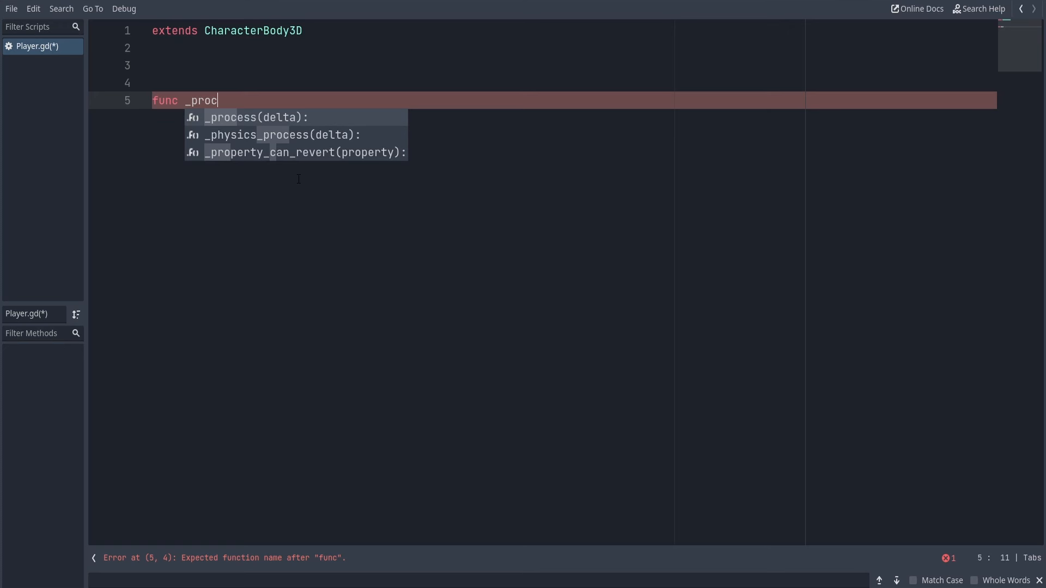
{"action": "key", "text": "Return"}
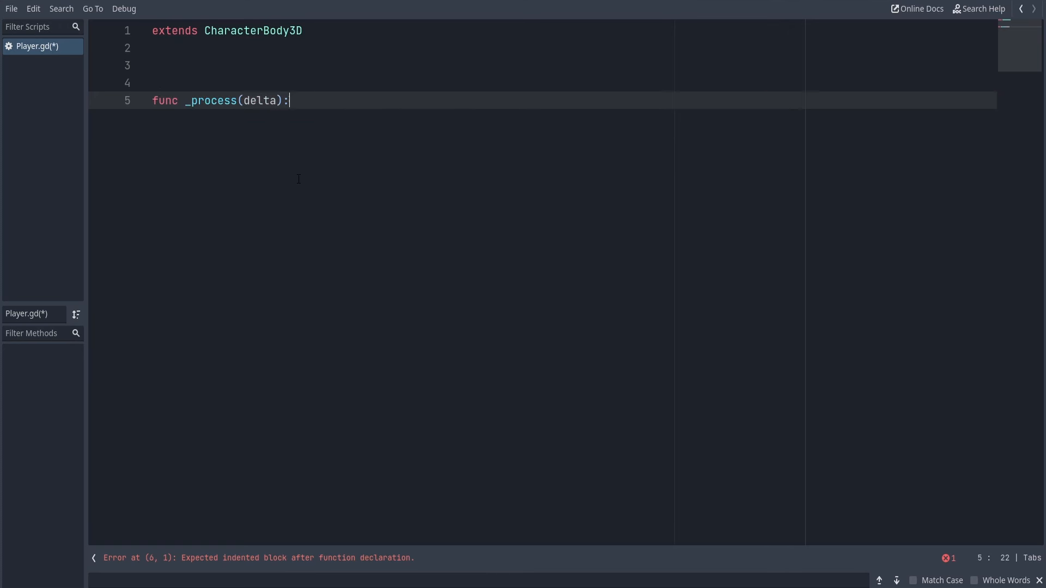
{"action": "double_click", "coordinate": [255, 100]}
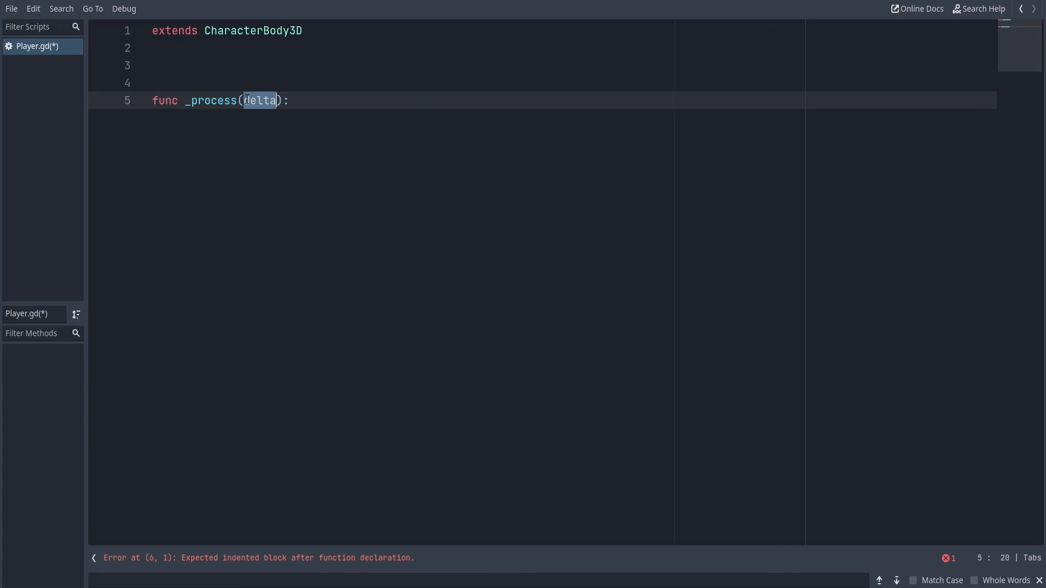
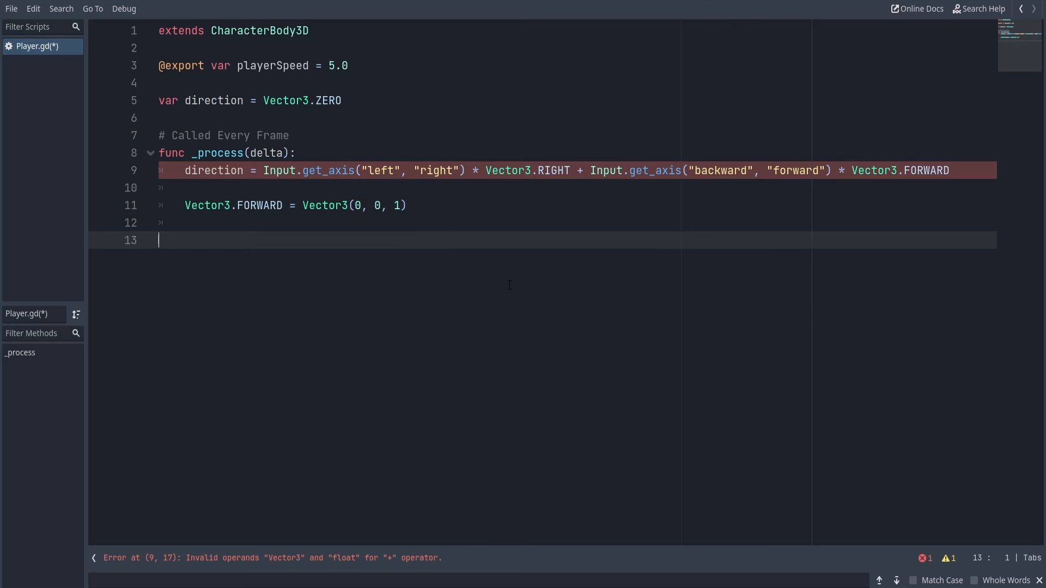
Delete the Vector3.FORWARD = Vector3(0, 0, 1) line from the _process function and save the script
{"action": "left_click", "coordinate": [500, 205]}
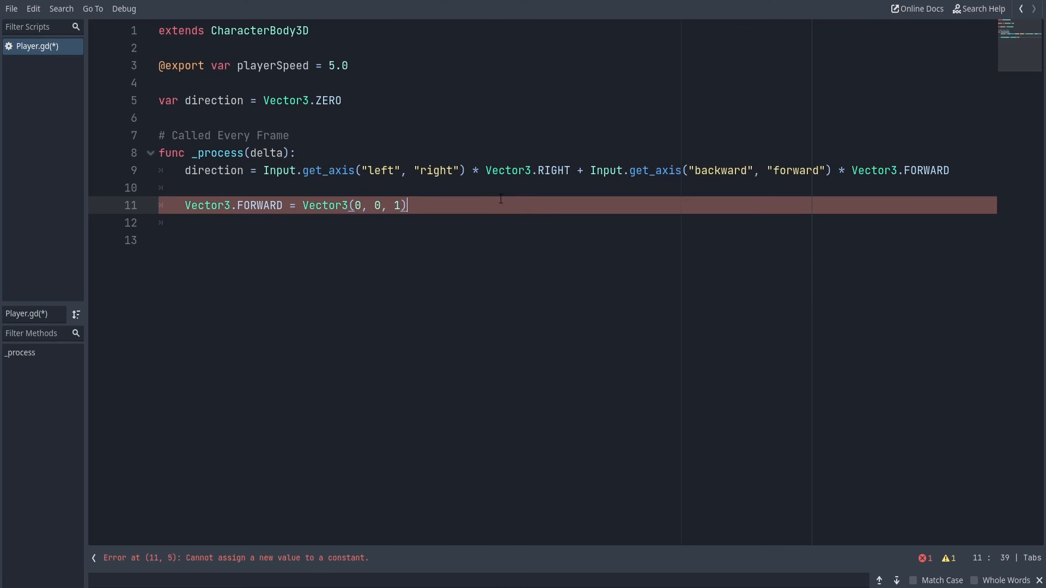
{"action": "triple_click", "coordinate": [500, 199]}
{"action": "key", "text": "BackSpace"}
{"action": "key", "text": "BackSpace"}
{"action": "key", "text": "ctrl+s"}
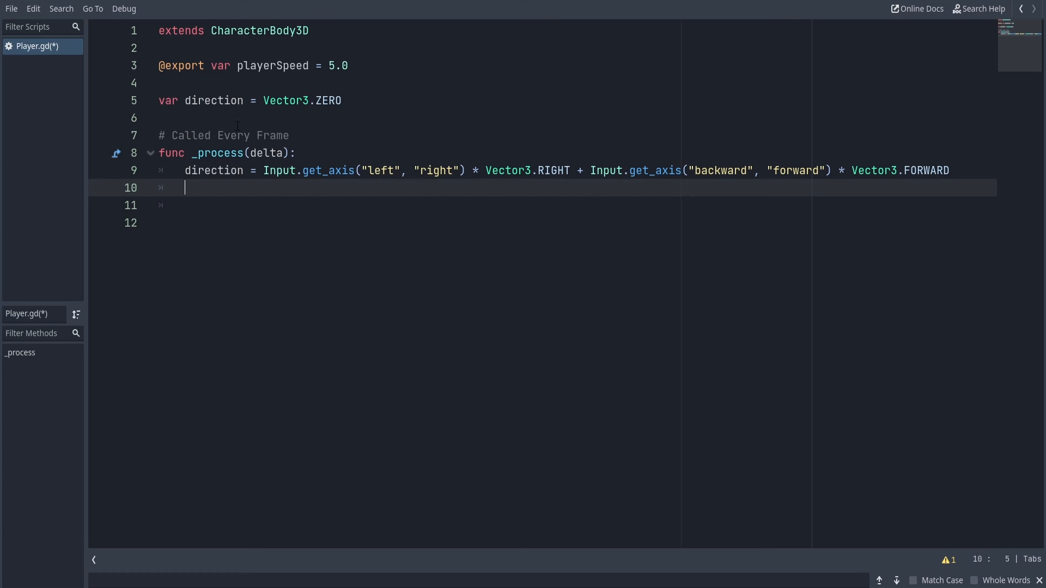
Add velocity = direction * playerSpeed on line 10, directly below the direction assignment in _process
{"action": "double_click", "coordinate": [257, 30]}
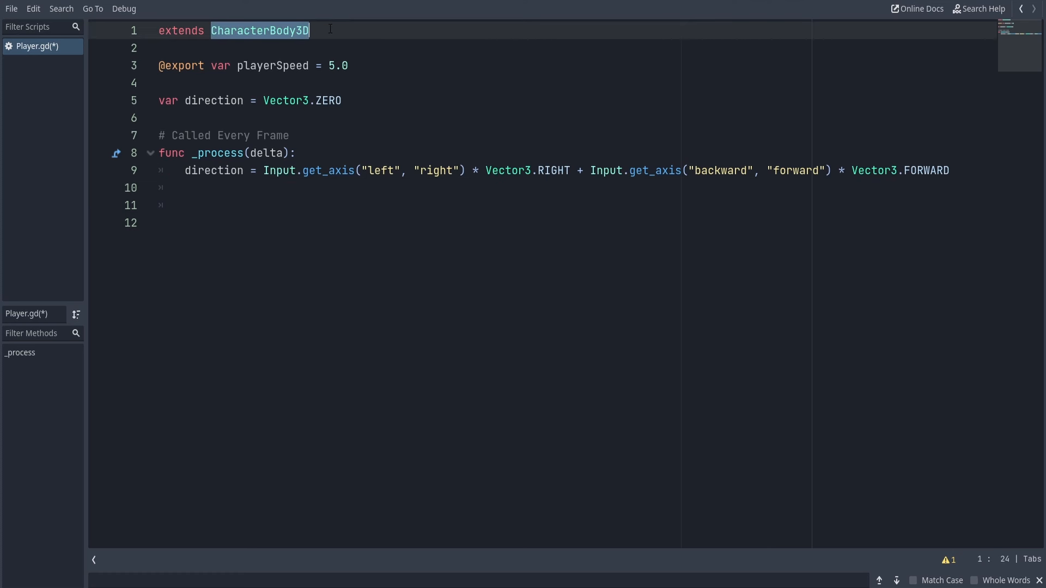
{"action": "left_click_drag", "start_coordinate": [330, 29], "coordinate": [213, 33]}
{"action": "left_click", "coordinate": [197, 187]}
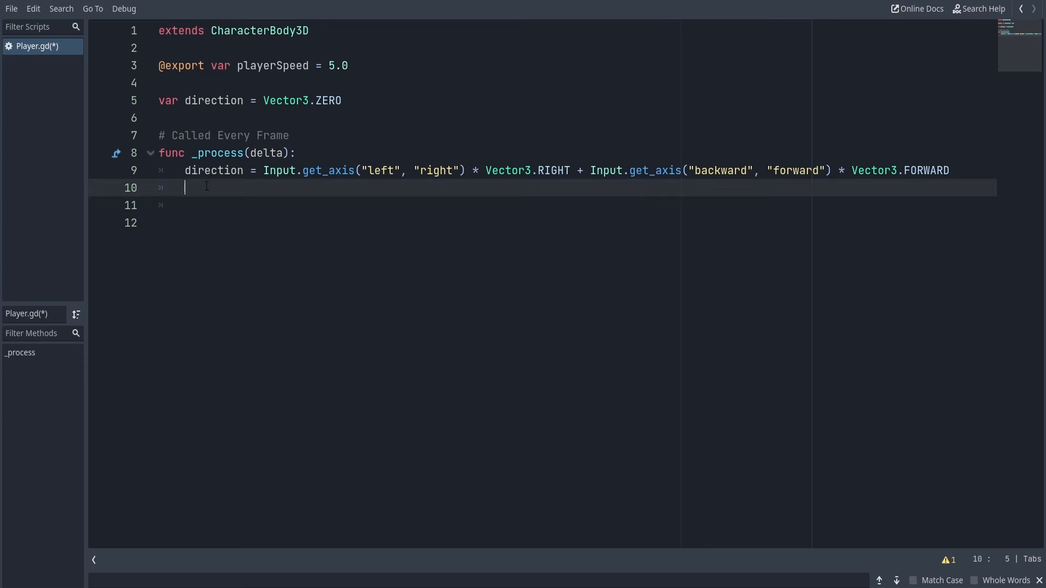
{"action": "type", "text": "velocity = dire"}
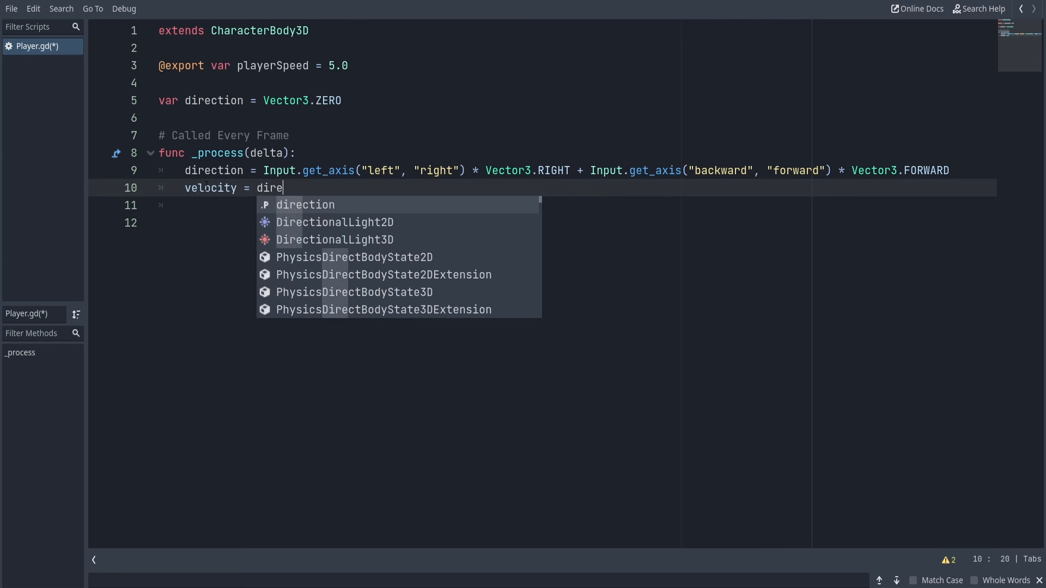
{"action": "type", "text": "ction *"}
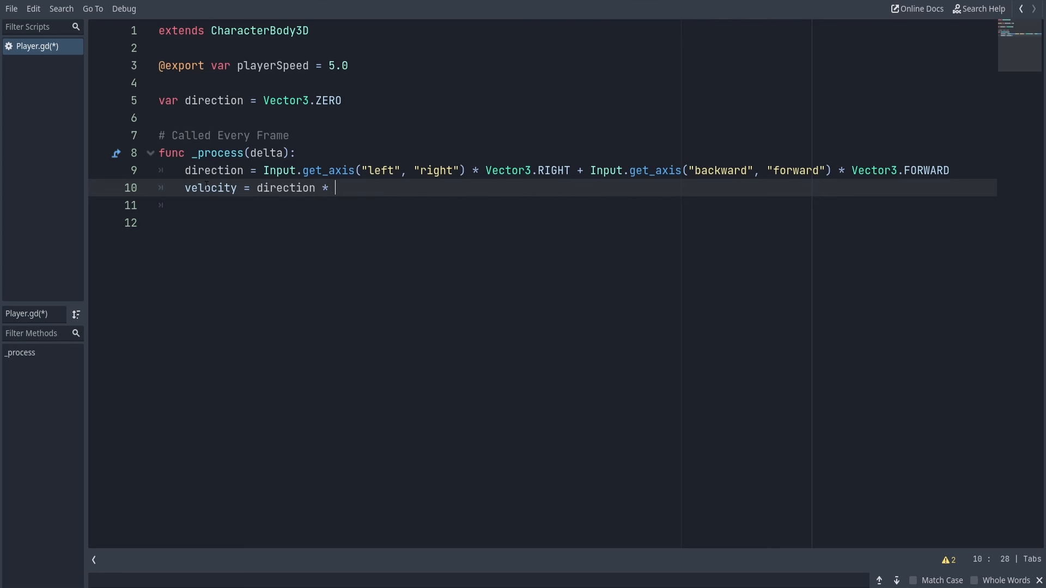
{"action": "type", "text": " pla"}
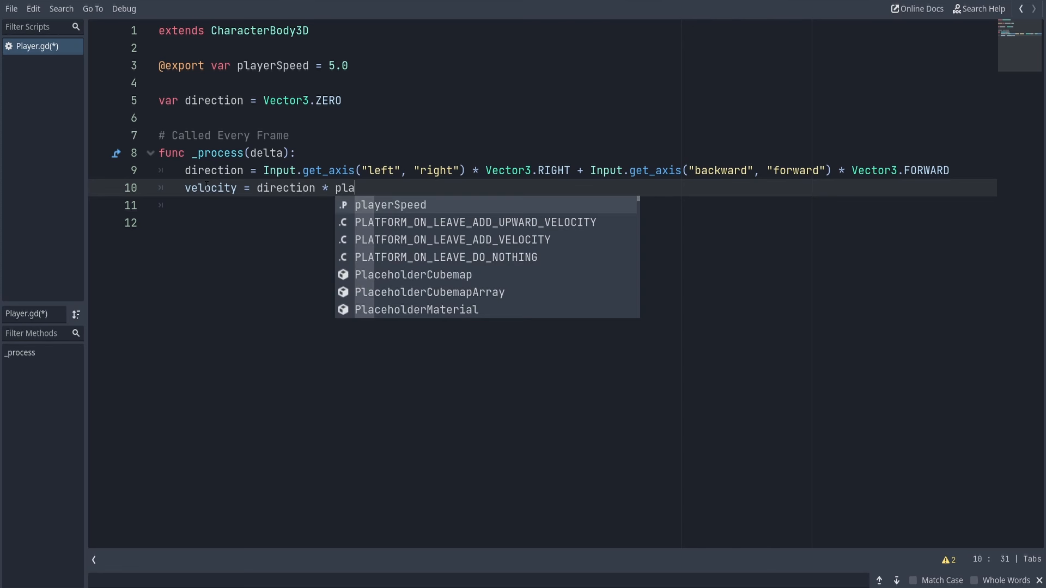
{"action": "key", "text": "Return"}
Normalize direction in the velocity line by appending .normalized() to it before the multiplication
{"action": "key", "text": "Left"}
{"action": "key", "text": "Left"}
{"action": "key", "text": "Left"}
{"action": "key", "text": "Left"}
{"action": "key", "text": "Left"}
{"action": "key", "text": "Left"}
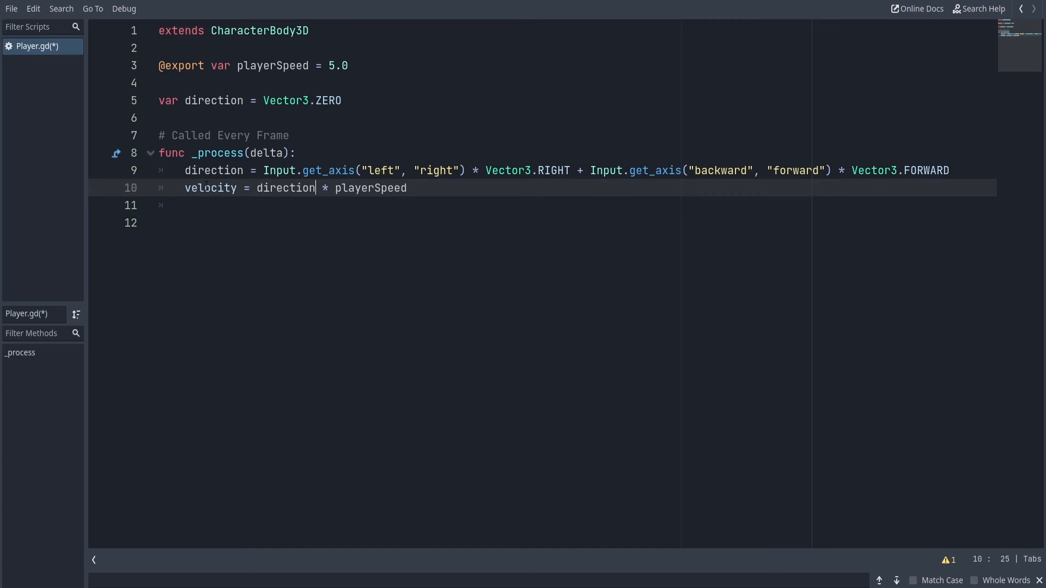
{"action": "type", "text": ".norm"}
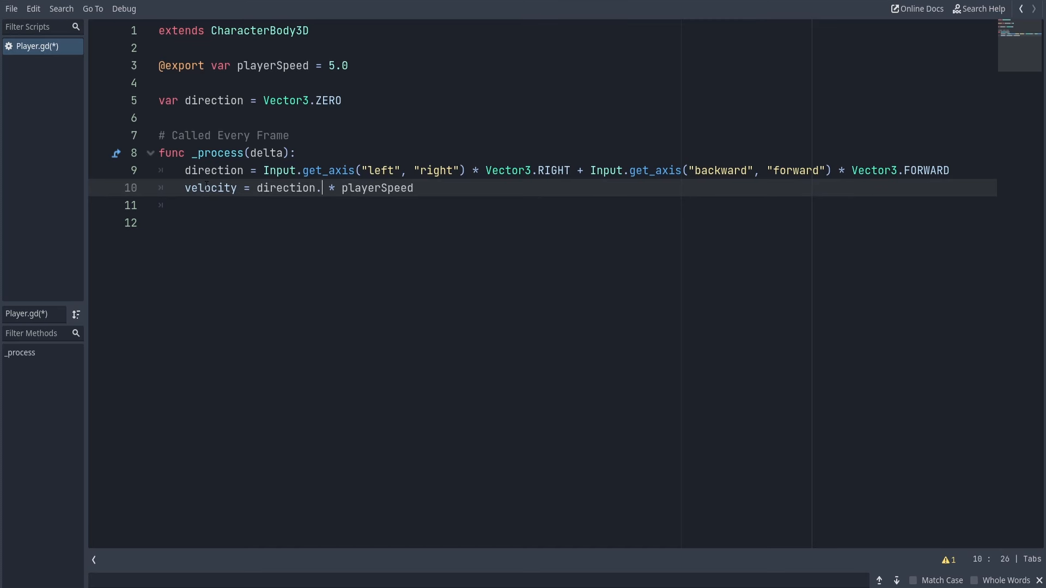
{"action": "key", "text": "Return"}
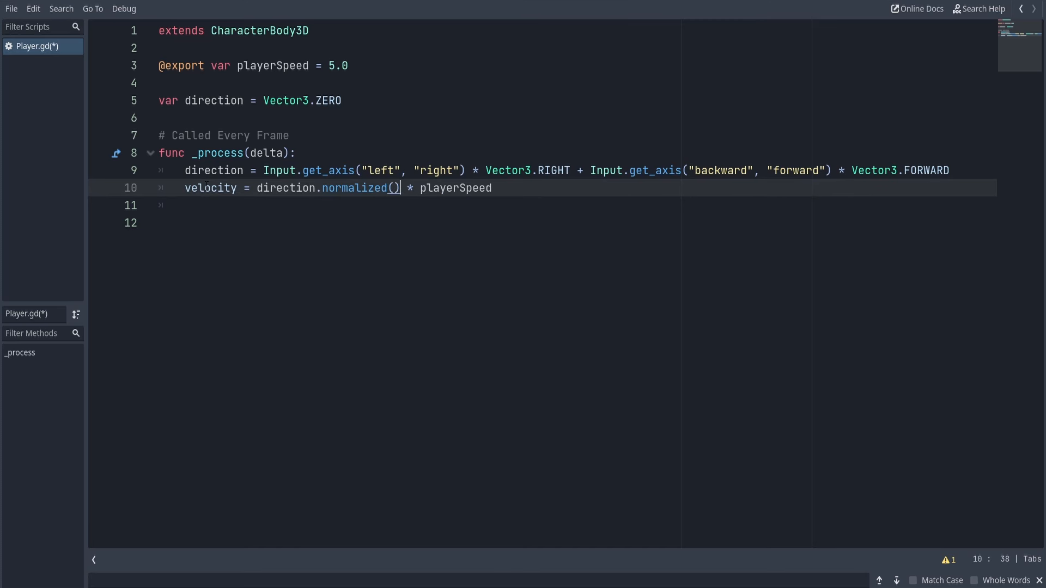
{"action": "key", "text": "Down"}
{"action": "key", "text": "Down"}
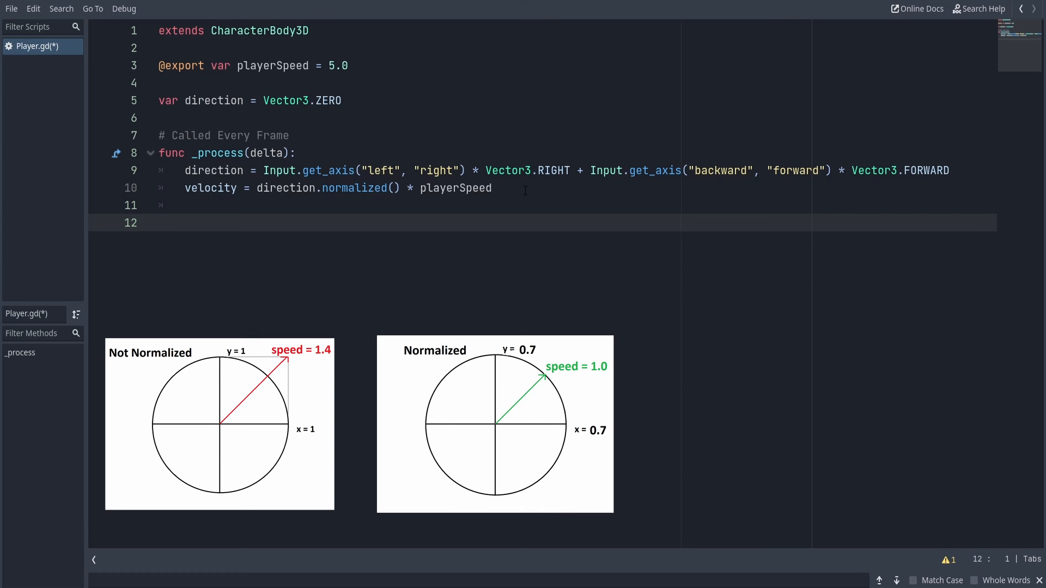
Call move_and_slide() on line 12 of _process, leaving a blank line below the velocity line, and save the script
{"action": "left_click", "coordinate": [524, 201]}
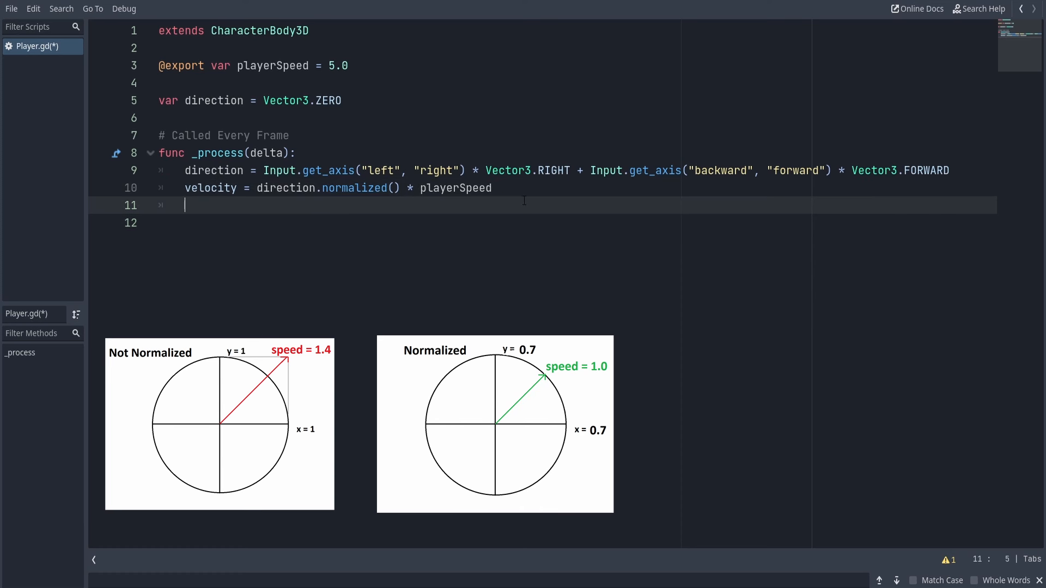
{"action": "key", "text": "Return"}
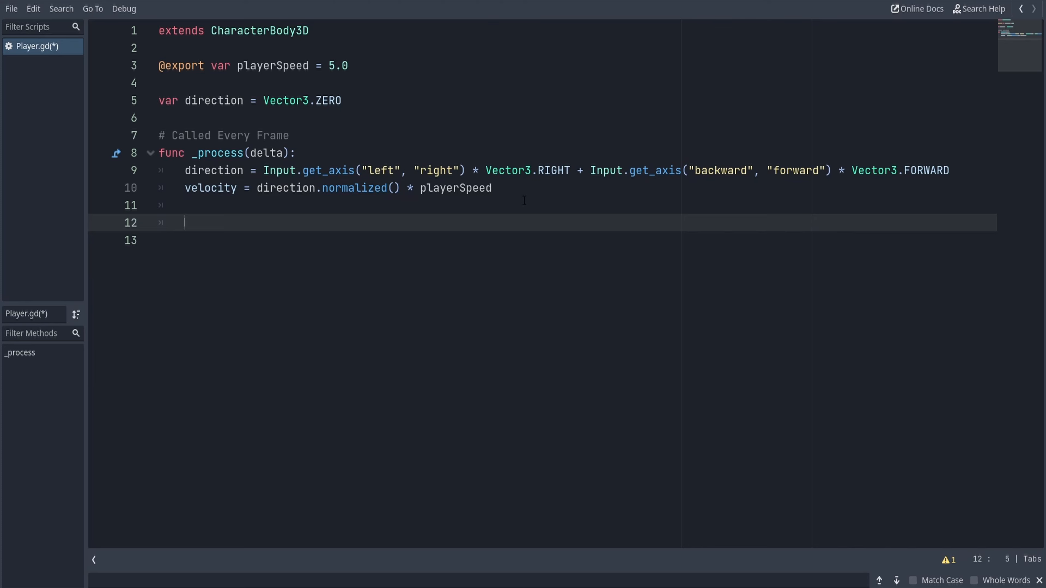
{"action": "type", "text": "move_"}
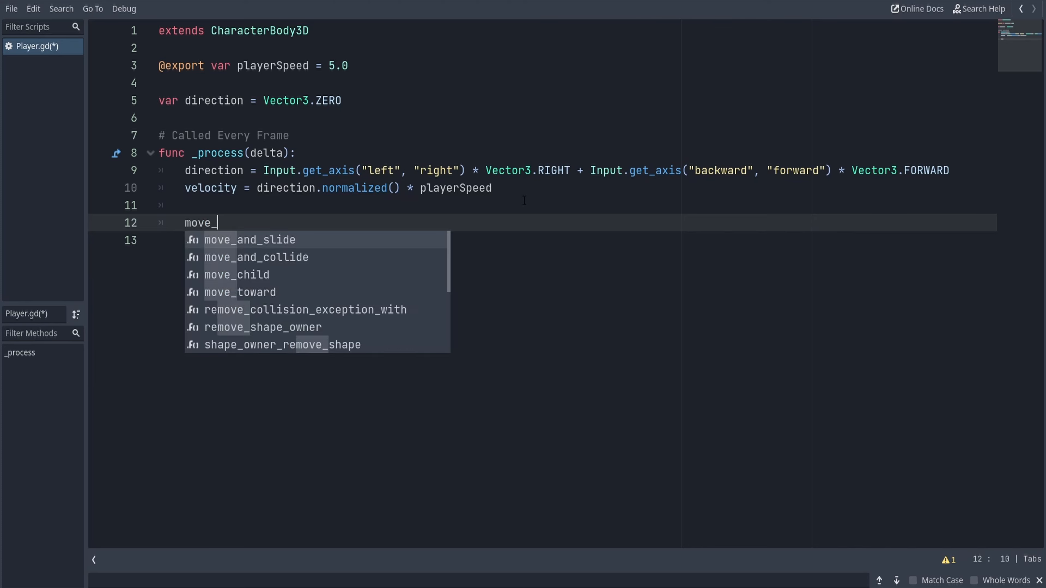
{"action": "key", "text": "Return"}
{"action": "left_click", "coordinate": [319, 213]}
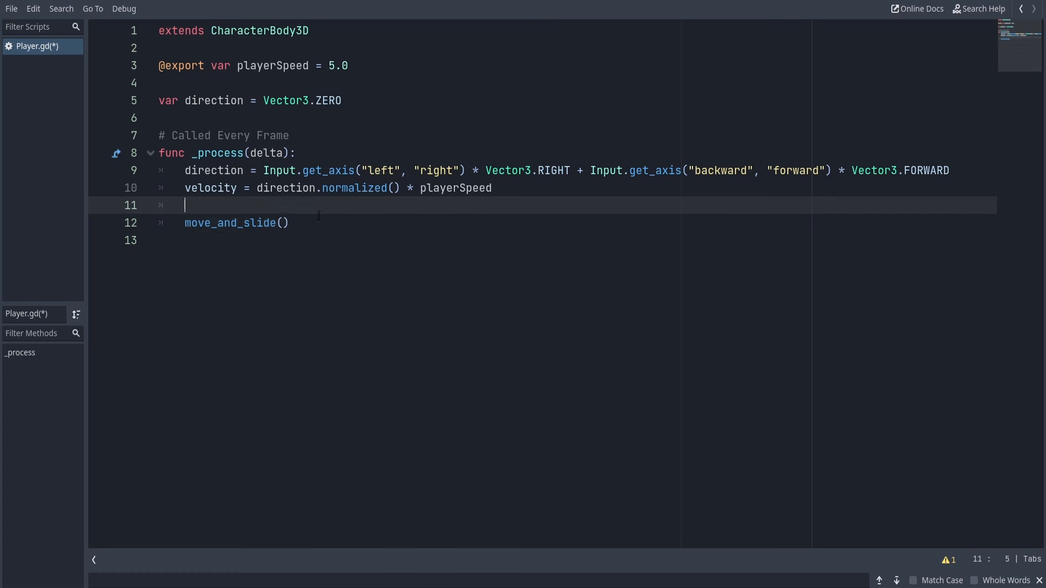
{"action": "left_click_drag", "start_coordinate": [319, 219], "coordinate": [184, 219]}
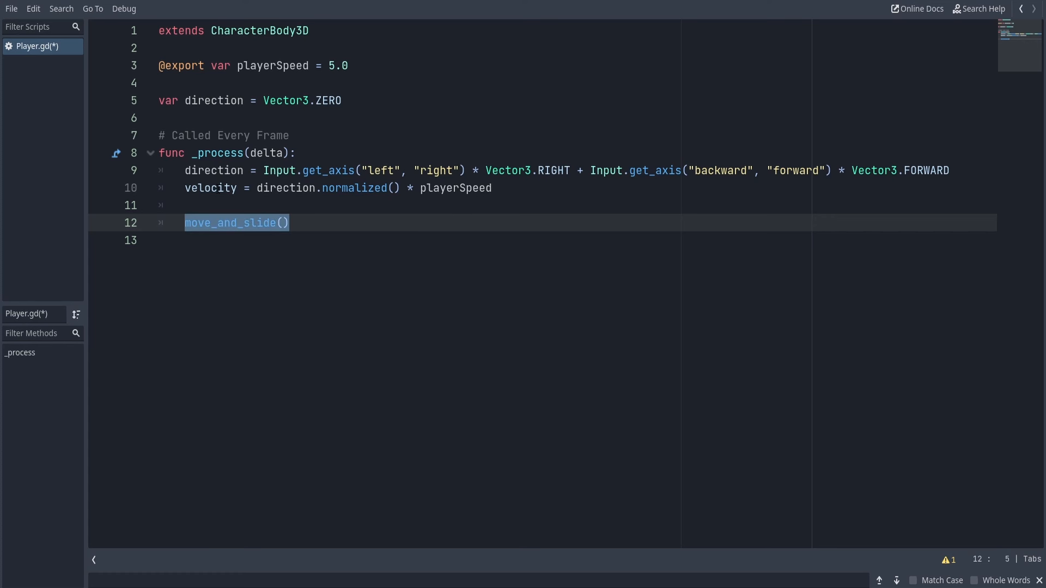
{"action": "double_click", "coordinate": [221, 188]}
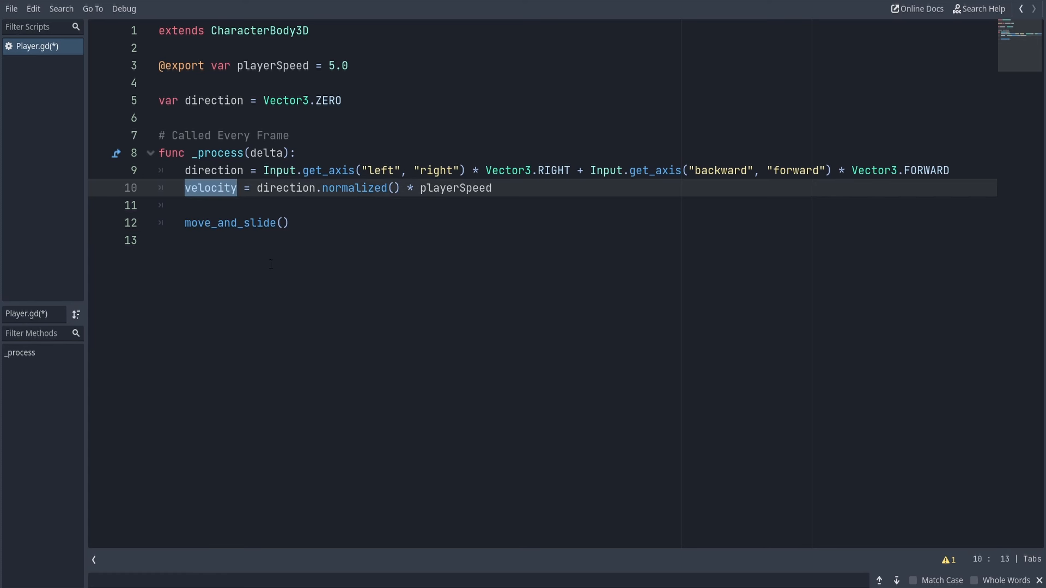
{"action": "left_click", "coordinate": [314, 218]}
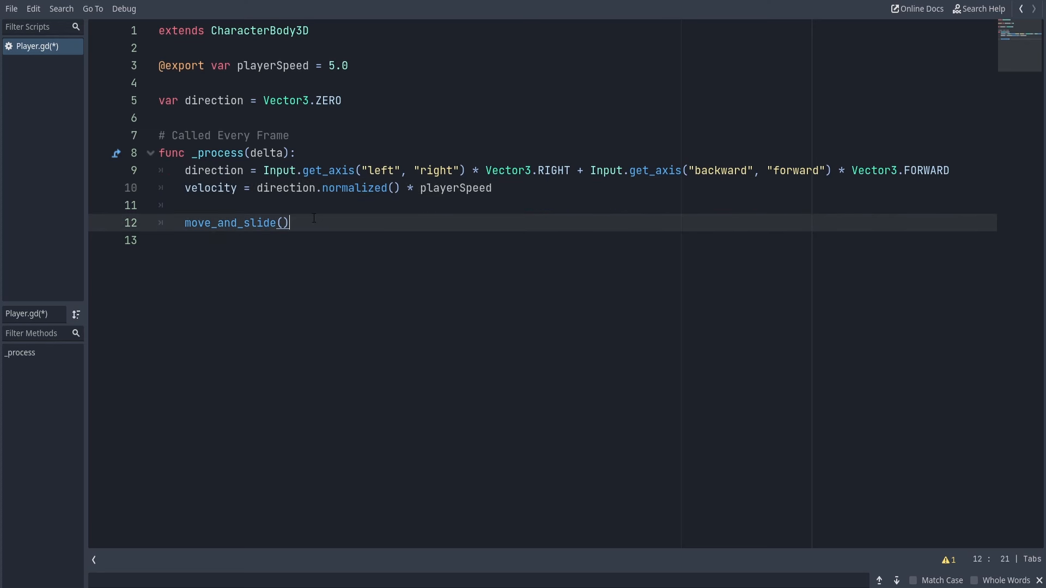
{"action": "key", "text": "ctrl+s"}
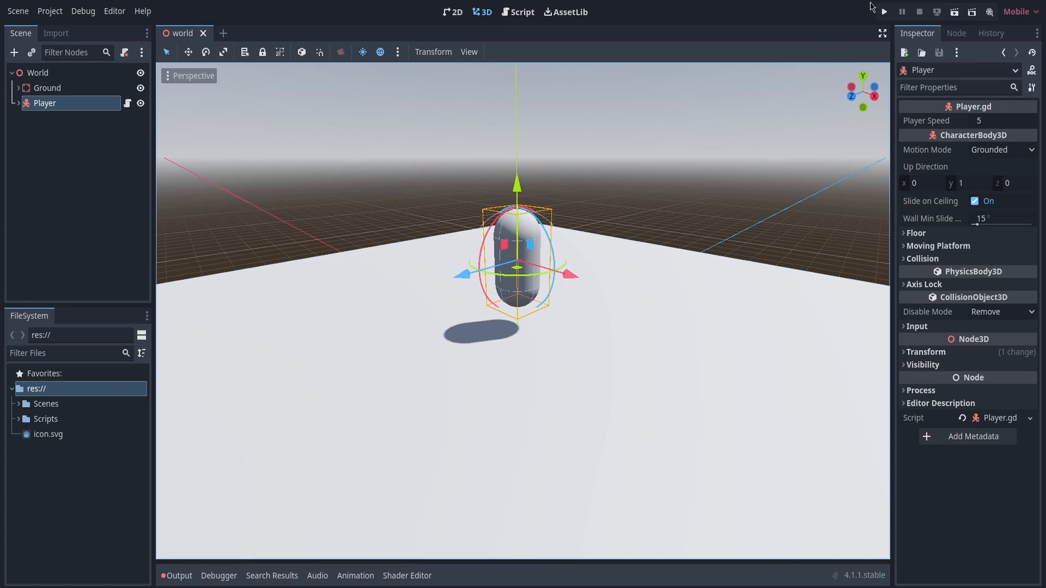
Run the project with the current world scene set as main scene, view the game maximized, and close it
{"action": "left_click", "coordinate": [884, 14]}
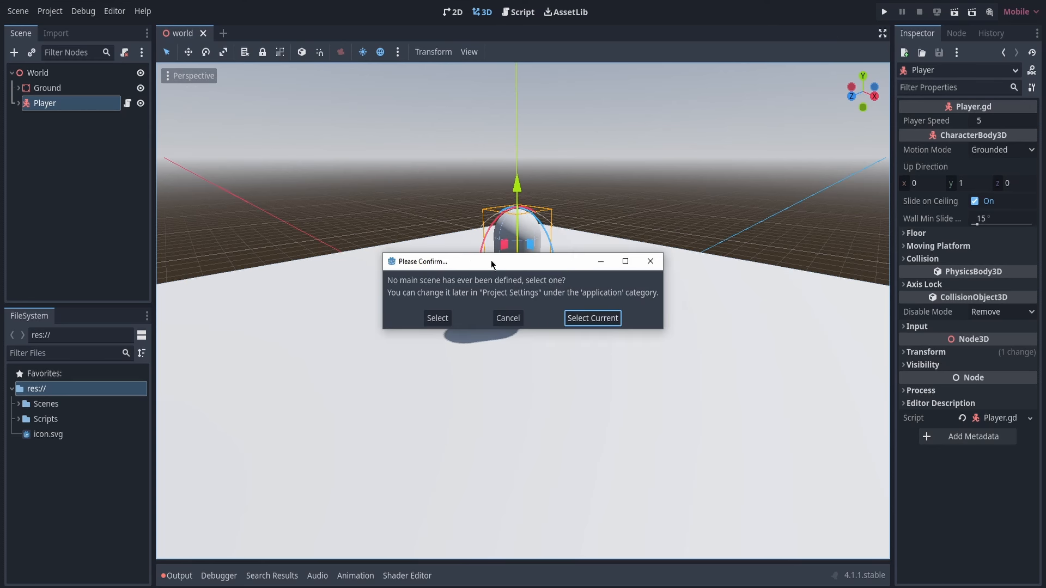
{"action": "left_click_drag", "start_coordinate": [491, 260], "coordinate": [503, 90]}
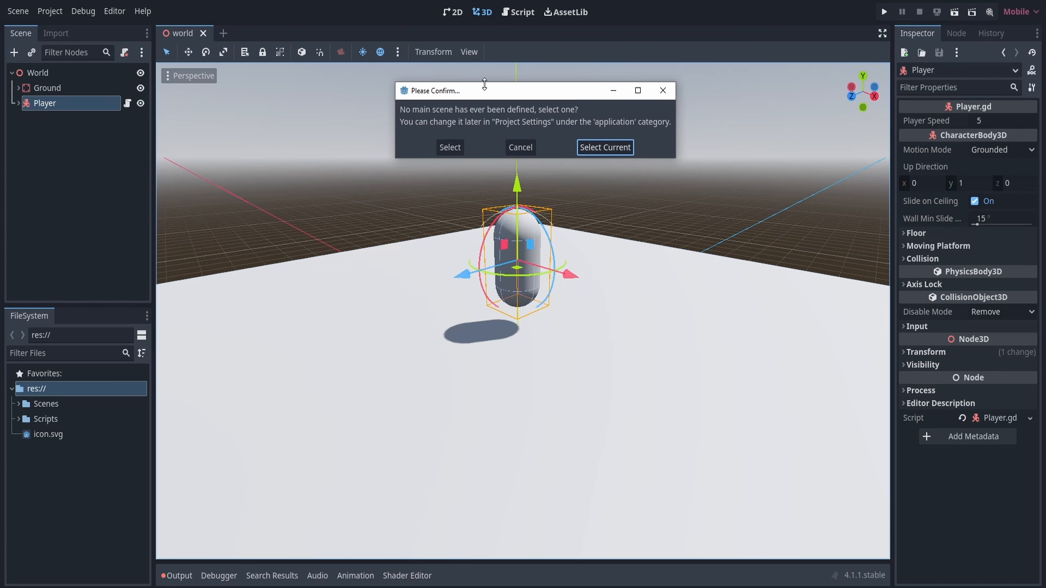
{"action": "left_click_drag", "start_coordinate": [583, 93], "coordinate": [511, 93]}
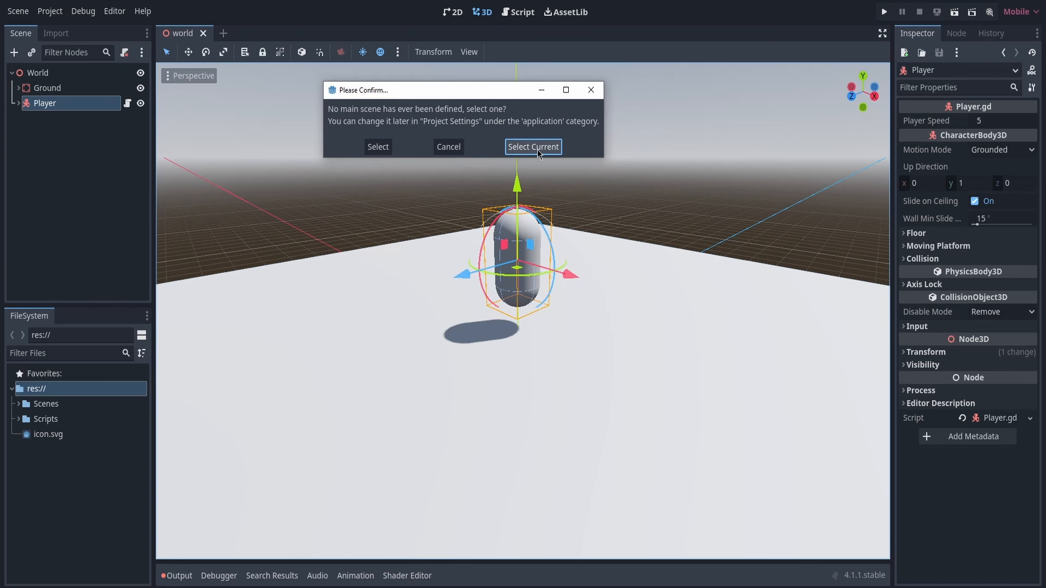
{"action": "left_click", "coordinate": [537, 148]}
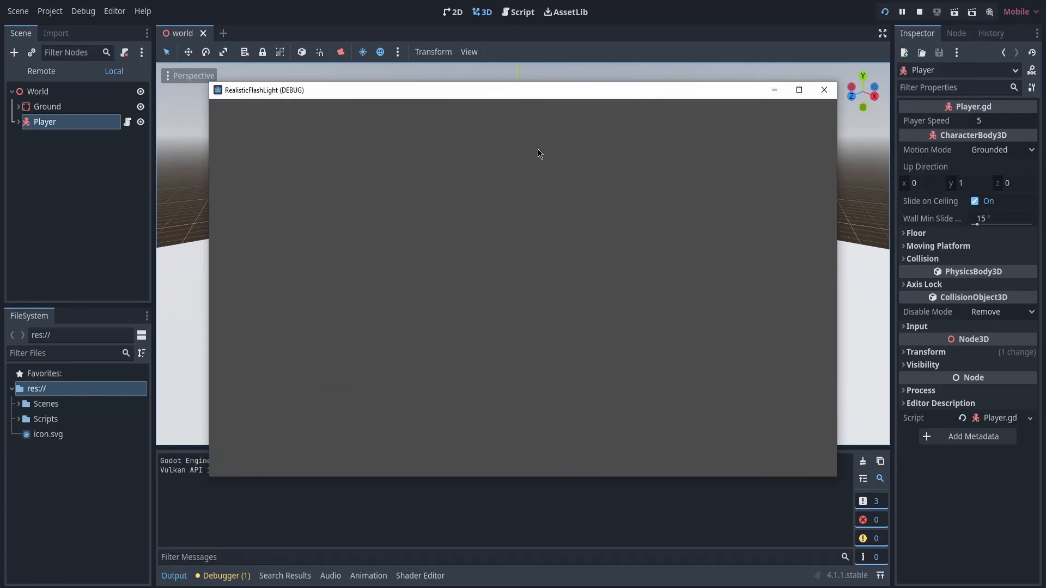
{"action": "double_click", "coordinate": [421, 91]}
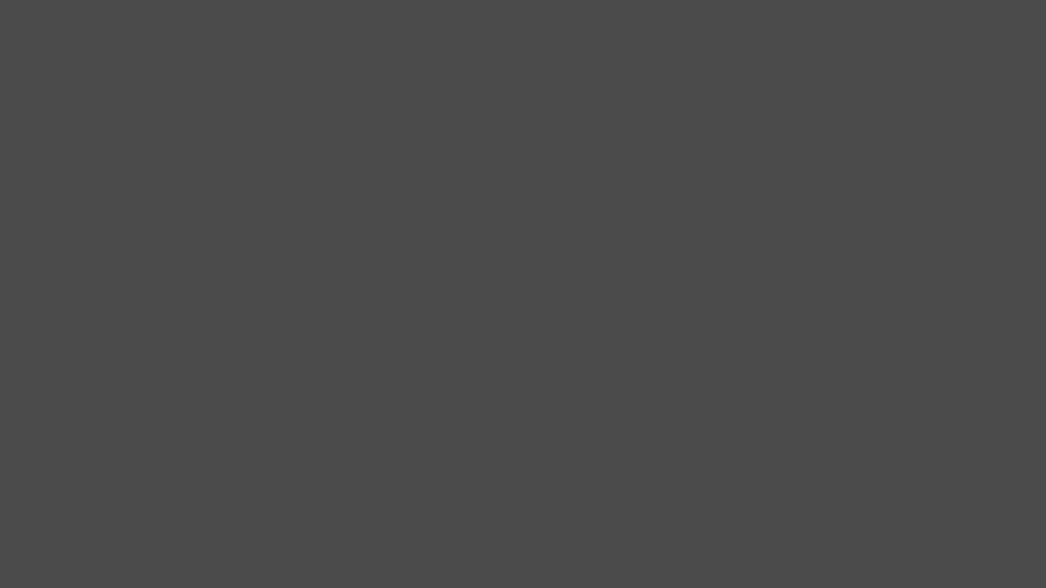
{"action": "key", "text": "alt+F4"}
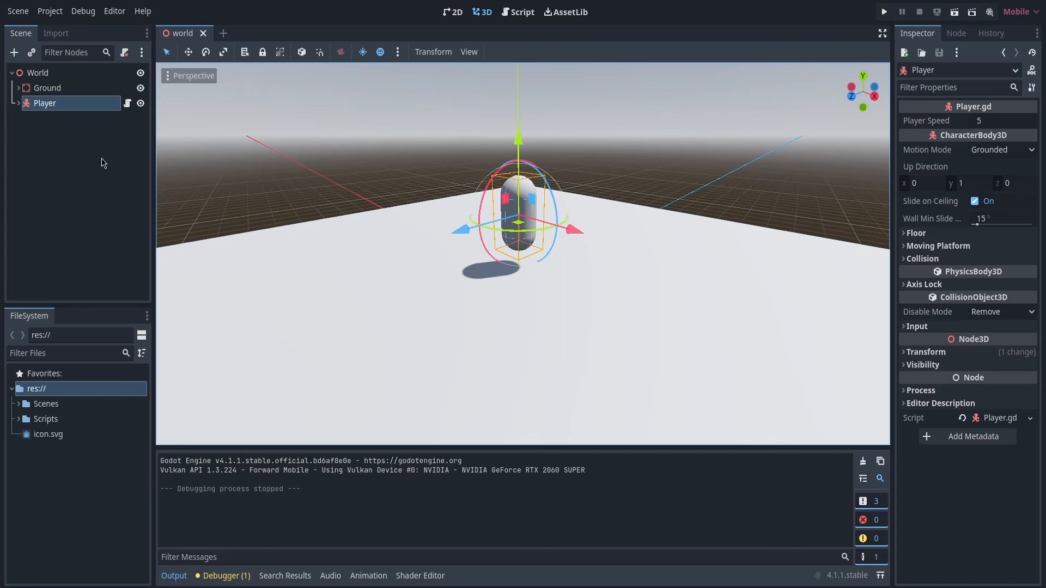
Expand the Player node in the scene tree and add a Node3D as its child
{"action": "left_click", "coordinate": [18, 104]}
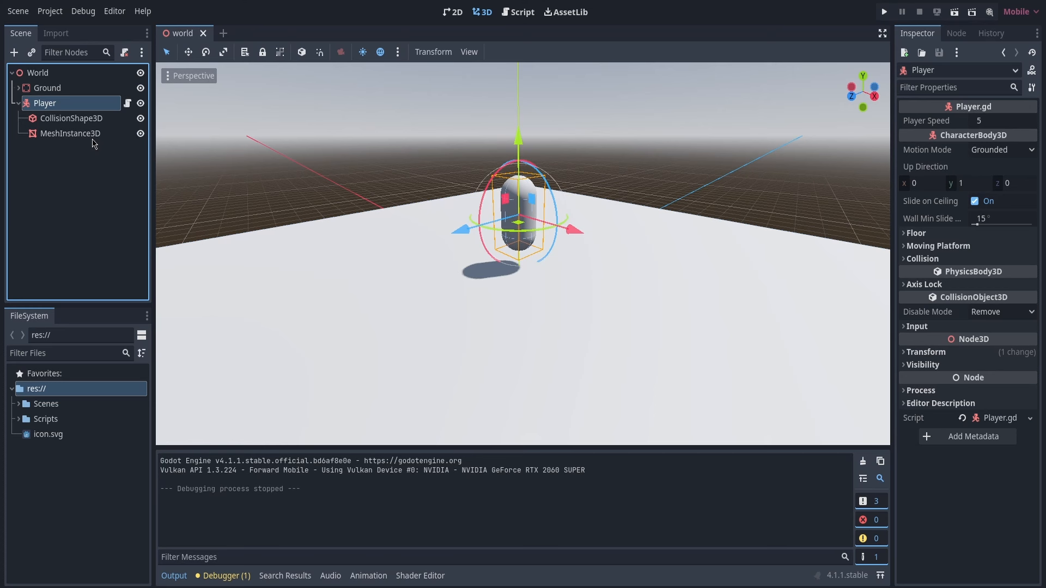
{"action": "double_click", "coordinate": [60, 105]}
{"action": "left_click", "coordinate": [72, 159]}
{"action": "left_click", "coordinate": [14, 52]}
{"action": "left_click_drag", "start_coordinate": [322, 107], "coordinate": [354, 88]}
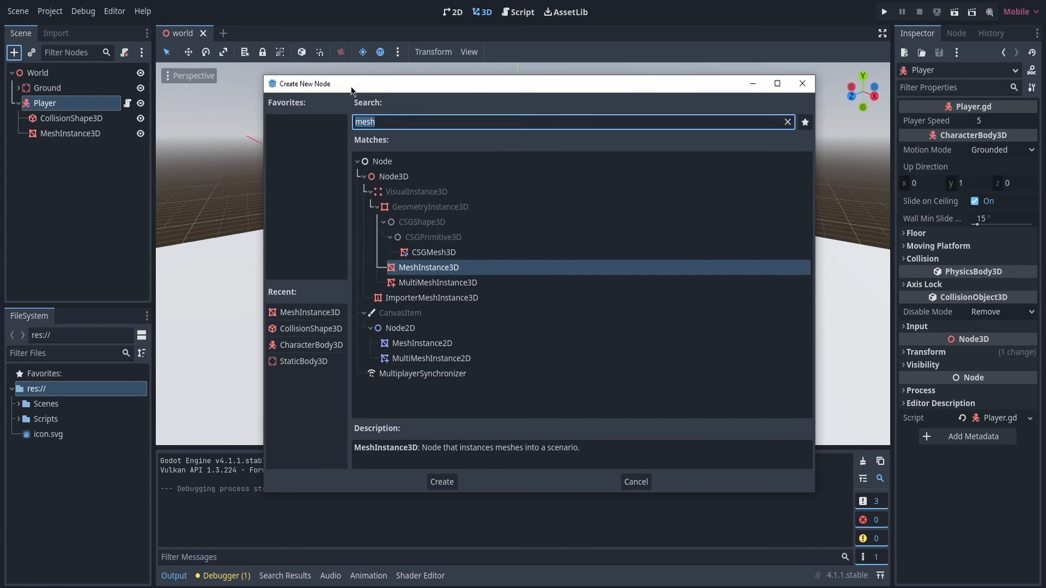
{"action": "type", "text": "node3d"}
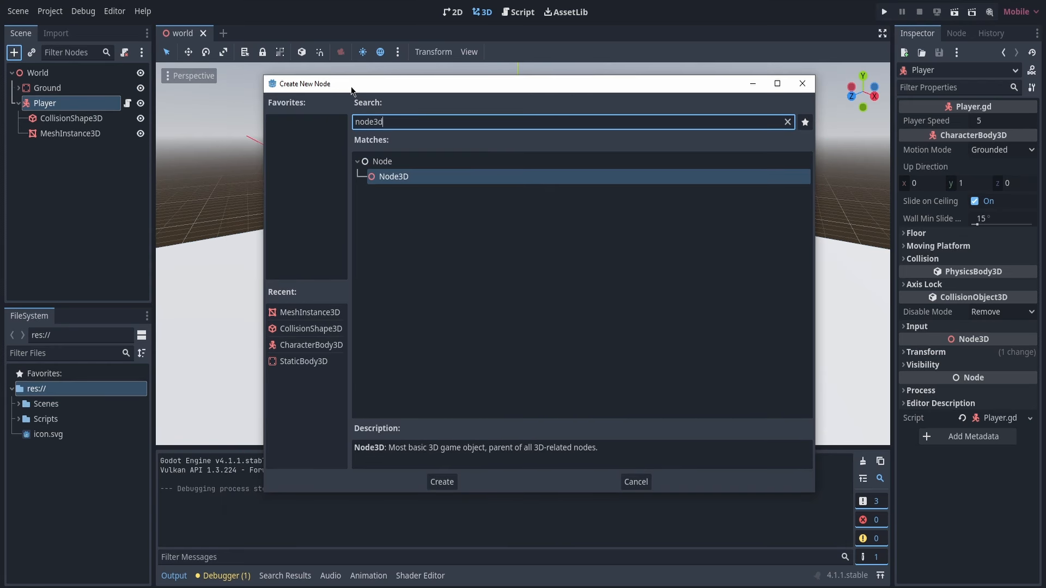
{"action": "left_click", "coordinate": [410, 176]}
{"action": "double_click", "coordinate": [409, 176]}
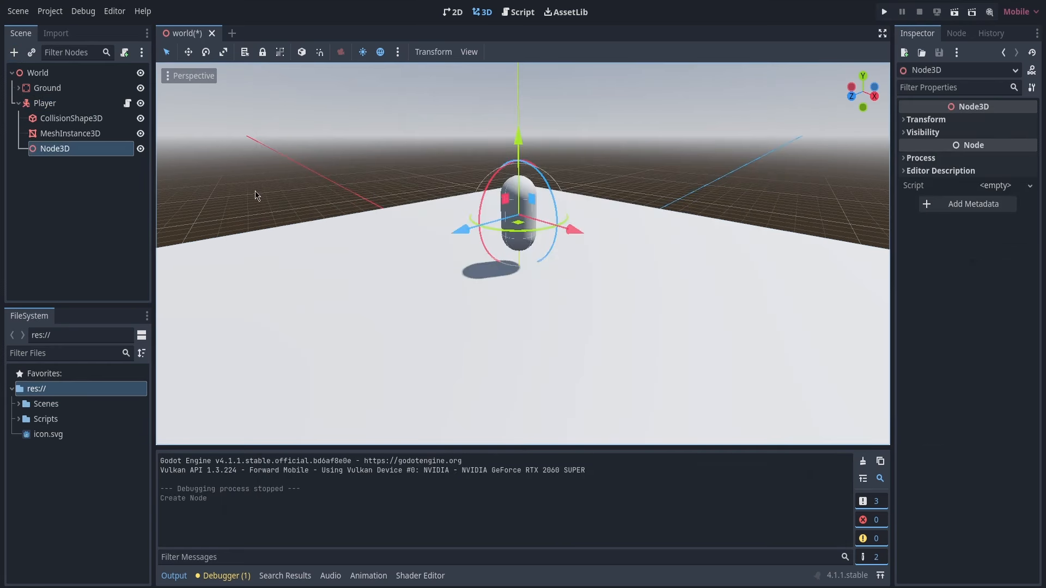
Rename the new Node3D under Player as Head
{"action": "key", "text": "F2"}
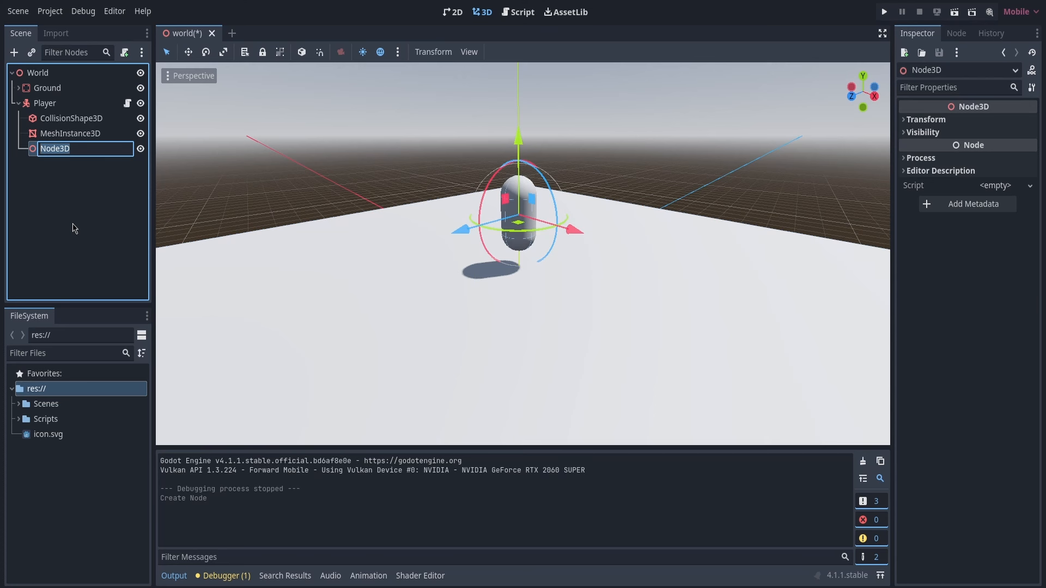
{"action": "type", "text": "Head"}
{"action": "key", "text": "Return"}
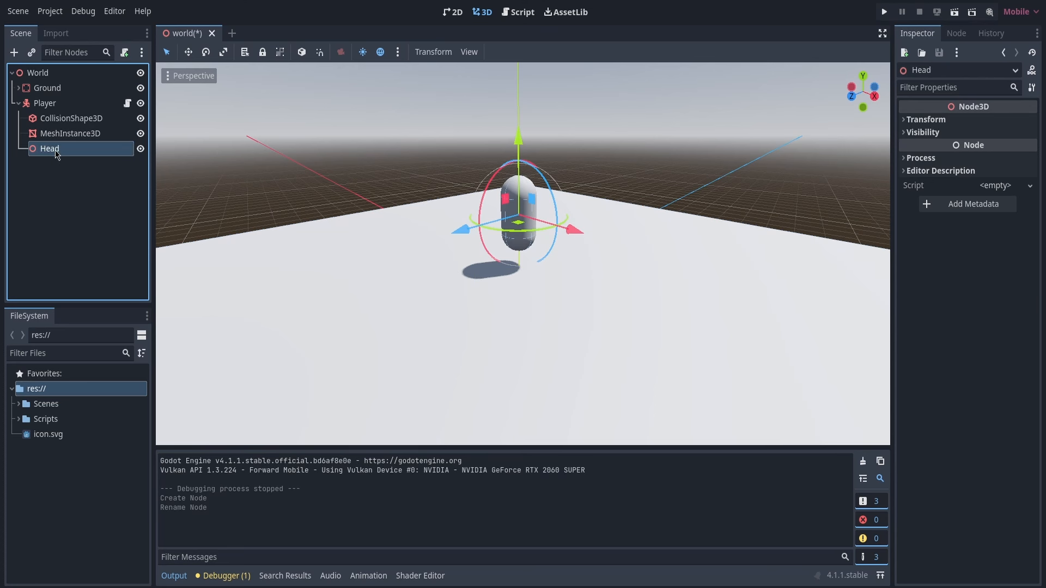
Add a Camera3D node as a child of Head
{"action": "left_click", "coordinate": [14, 53]}
{"action": "type", "text": "ca"}
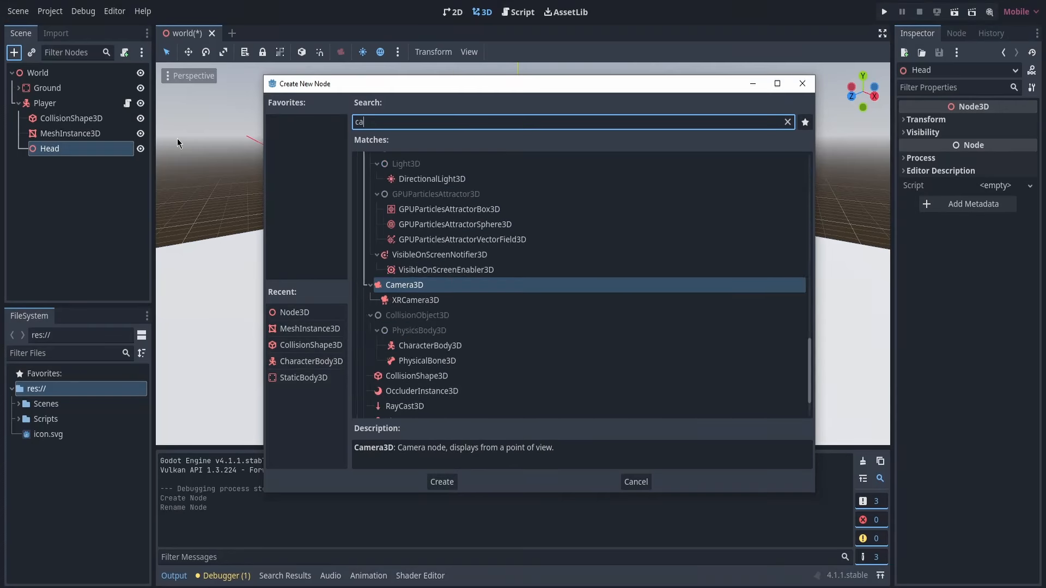
{"action": "type", "text": "mera"}
{"action": "double_click", "coordinate": [404, 237]}
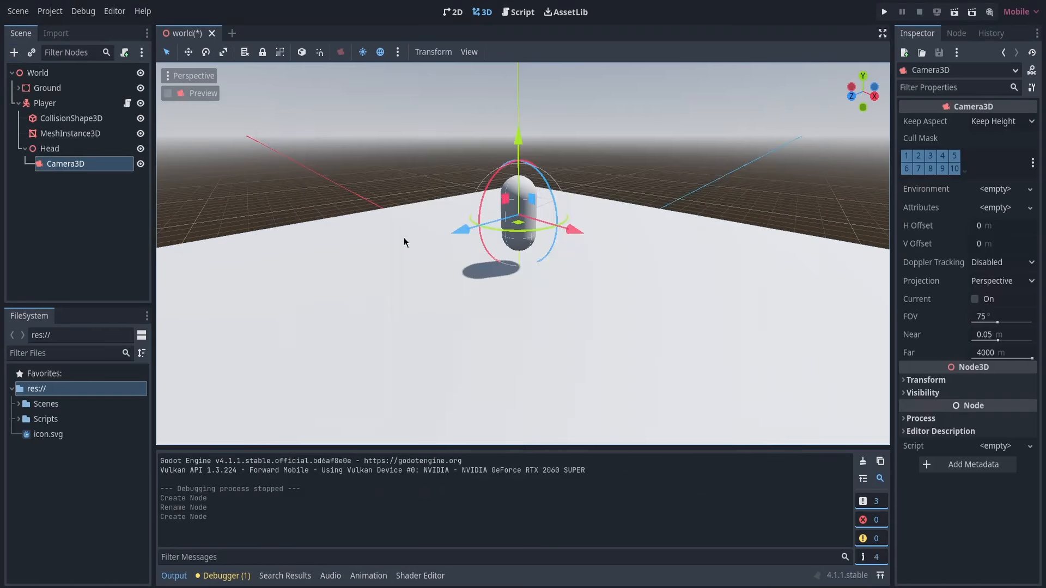
Move the Head node up the vertical axis to the top of the Player capsule
{"action": "key", "text": "w"}
{"action": "right_click_drag", "start_coordinate": [403, 238], "coordinate": [245, 234]}
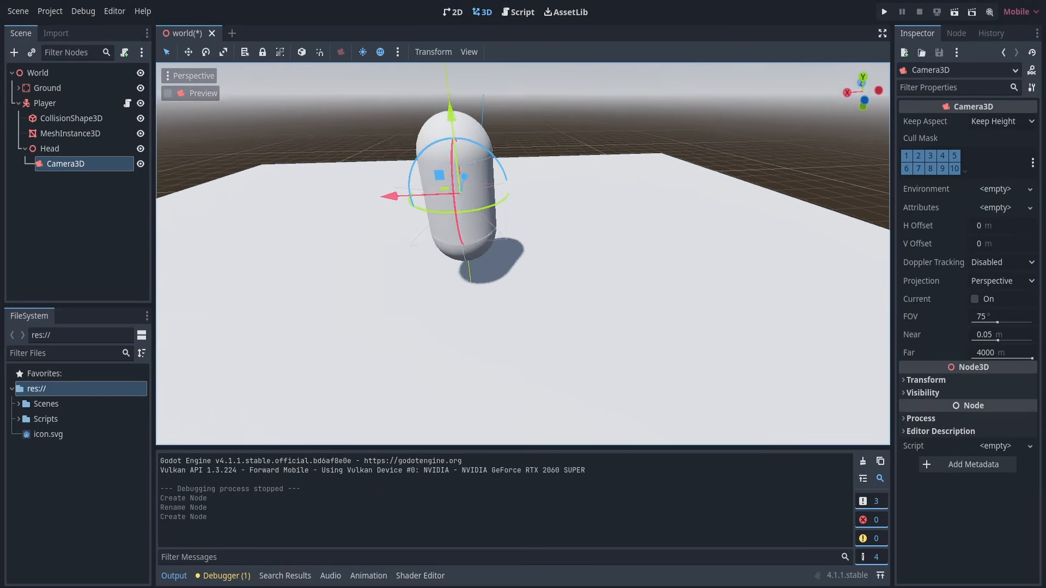
{"action": "key", "text": "a"}
{"action": "right_click_drag", "start_coordinate": [446, 224], "coordinate": [589, 227]}
{"action": "left_click", "coordinate": [85, 150]}
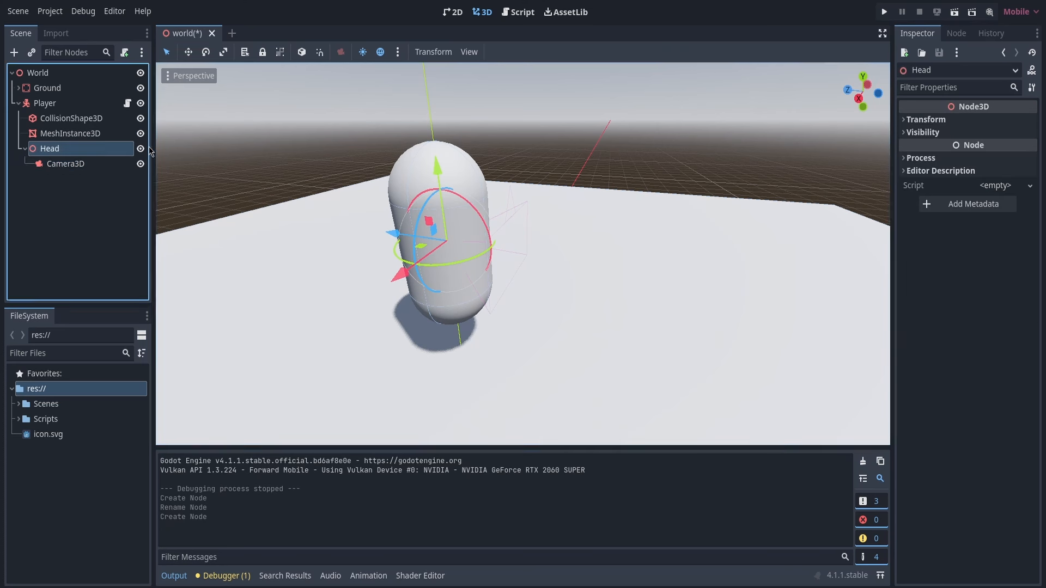
{"action": "left_click_drag", "start_coordinate": [438, 166], "coordinate": [447, 84]}
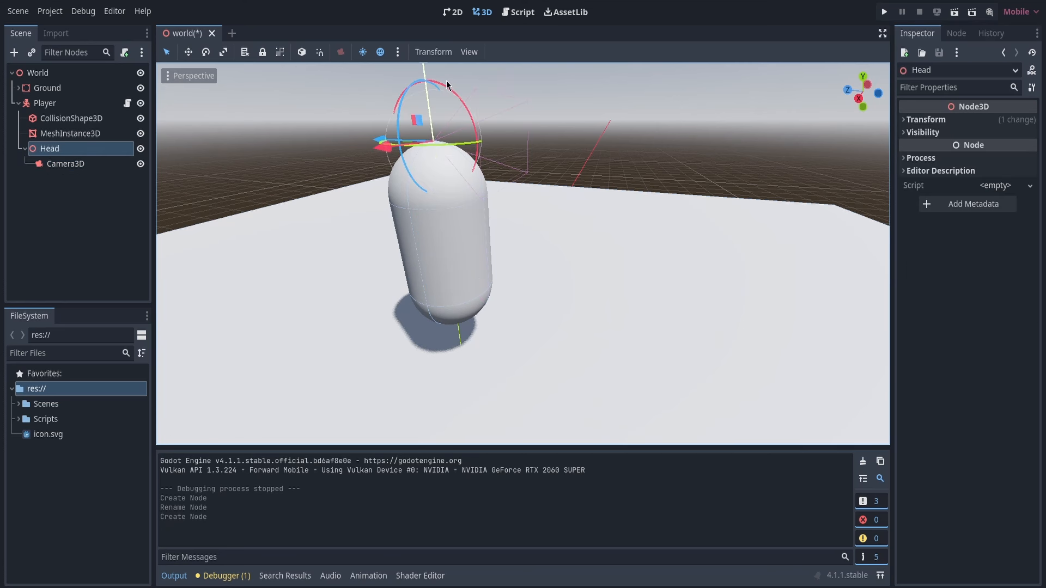
Check the Camera3D's view in the viewport preview and in a maximized run of the project
{"action": "key", "text": "a"}
{"action": "right_click_drag", "start_coordinate": [446, 85], "coordinate": [493, 76]}
{"action": "left_click", "coordinate": [59, 166]}
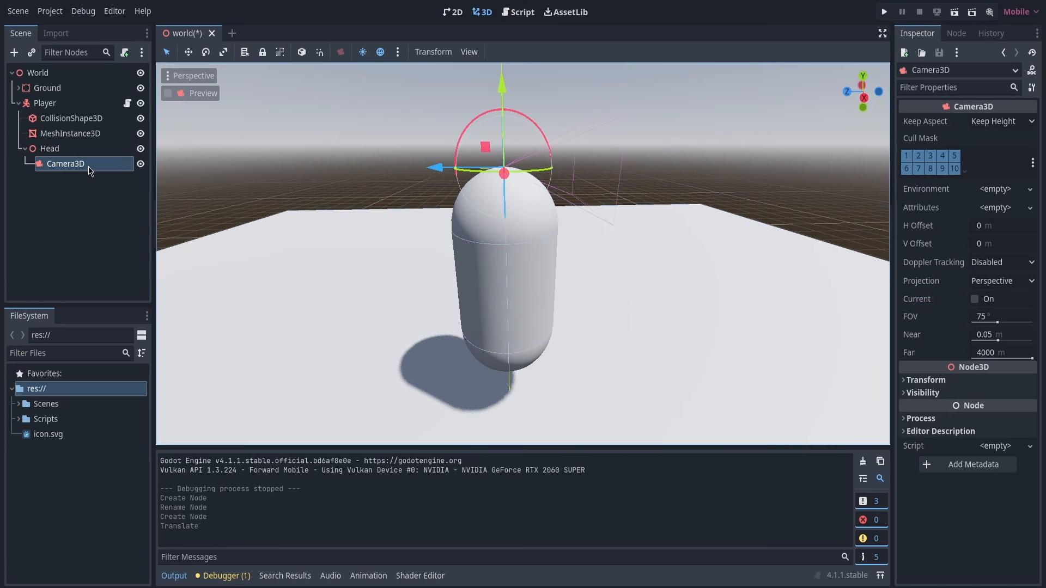
{"action": "left_click", "coordinate": [202, 93]}
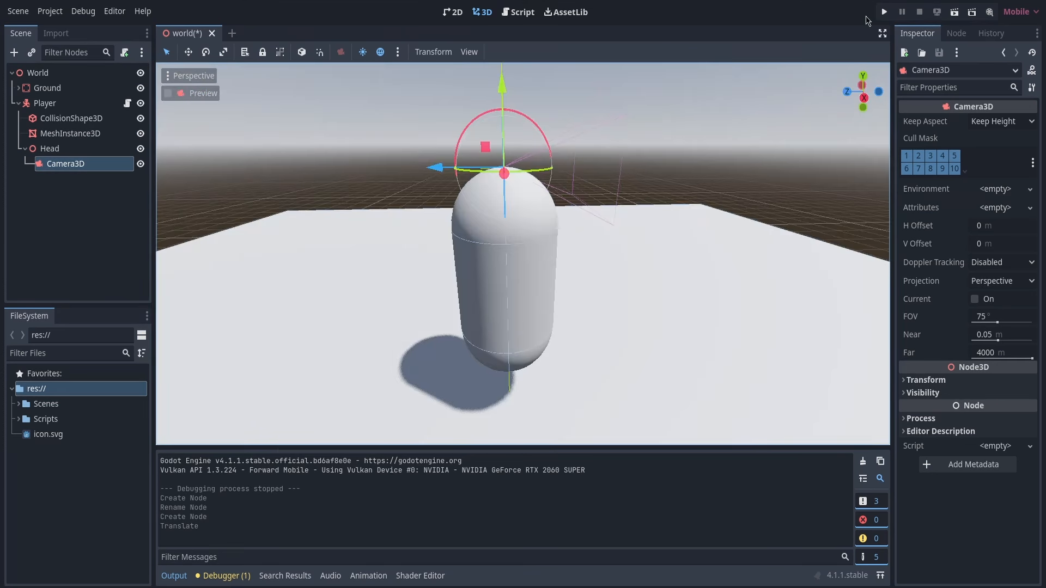
{"action": "left_click", "coordinate": [884, 11]}
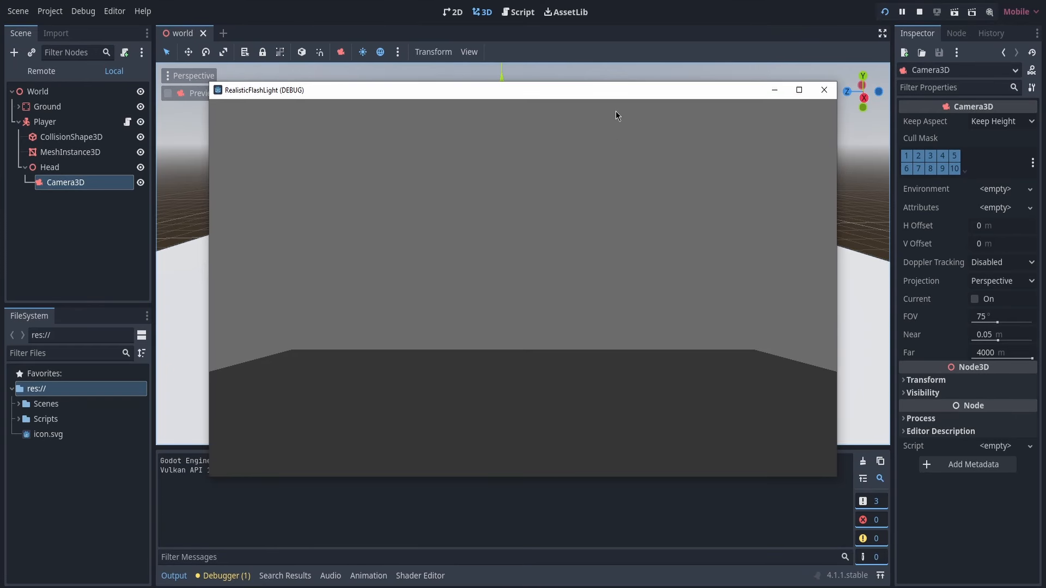
{"action": "double_click", "coordinate": [606, 87]}
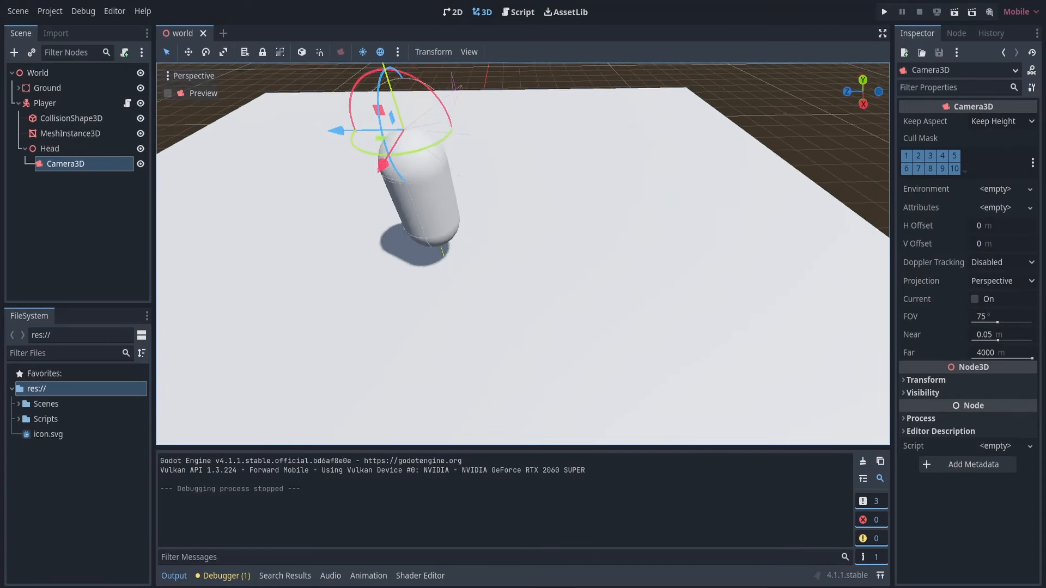
Turn off the viewport's preview sunlight and view the unlit scene
{"action": "right_click_drag", "start_coordinate": [523, 254], "coordinate": [752, 140]}
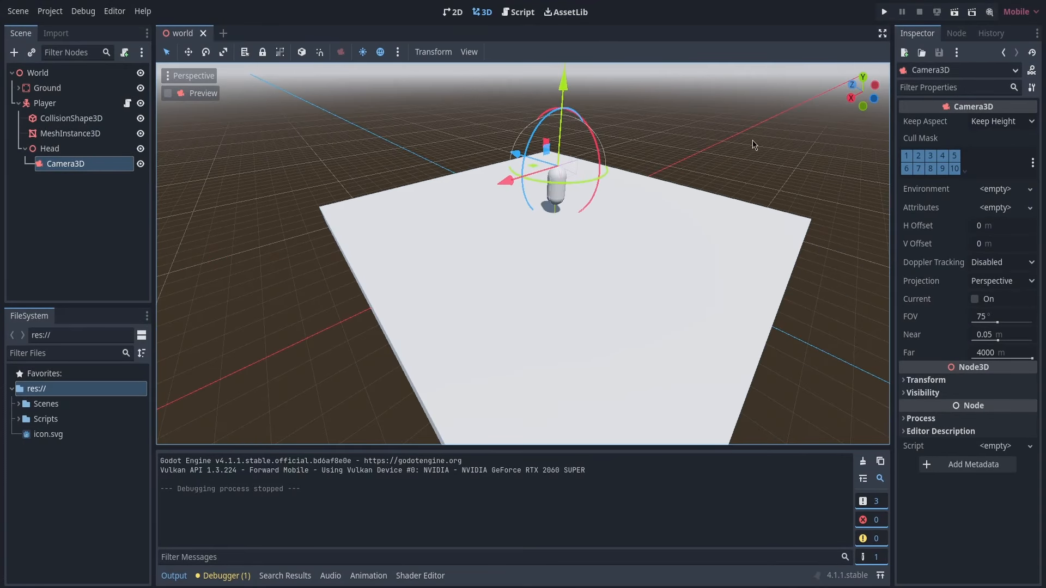
{"action": "left_click", "coordinate": [364, 54]}
{"action": "right_click_drag", "start_coordinate": [522, 203], "coordinate": [803, 209]}
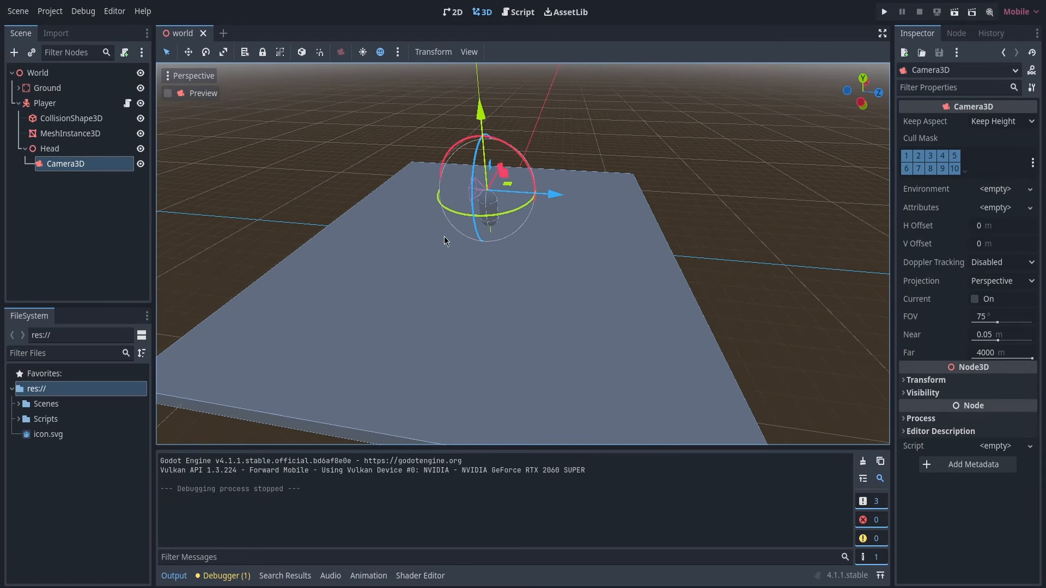
Collapse the Player node and add a DirectionalLight3D as a child of World
{"action": "left_click", "coordinate": [18, 103]}
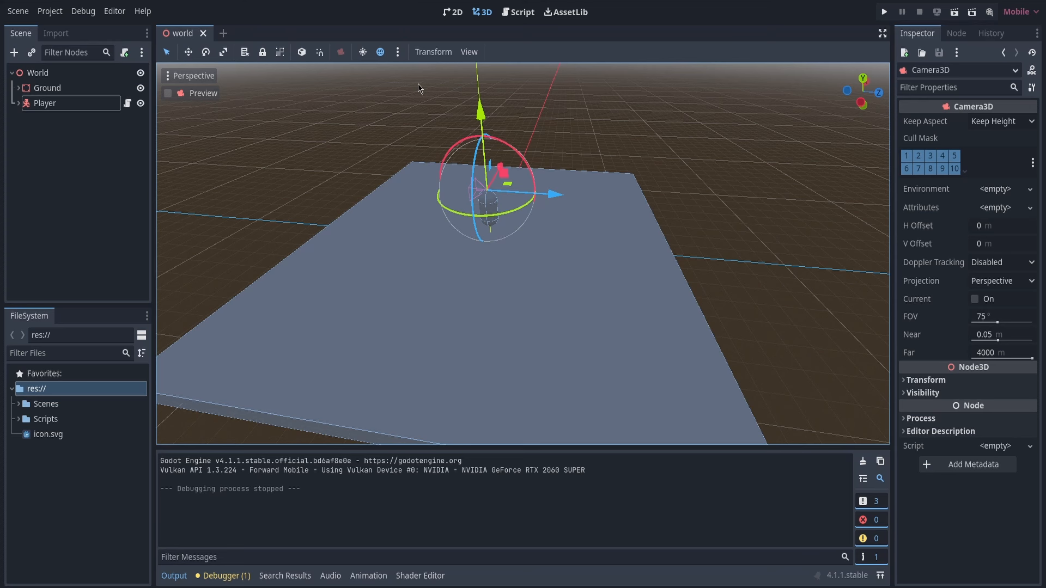
{"action": "left_click", "coordinate": [38, 68]}
{"action": "left_click", "coordinate": [16, 53]}
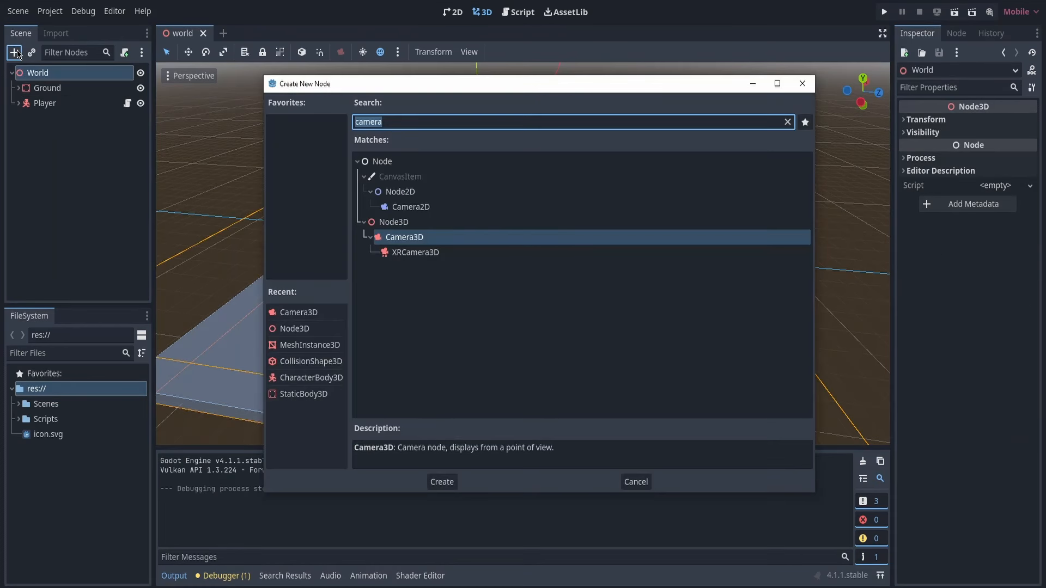
{"action": "type", "text": "direc"}
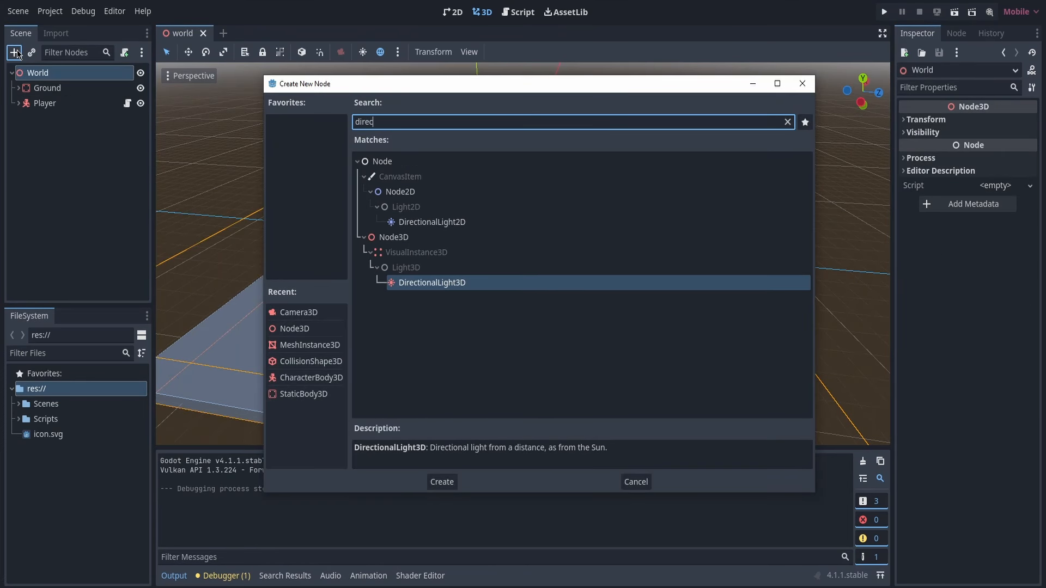
{"action": "double_click", "coordinate": [440, 284]}
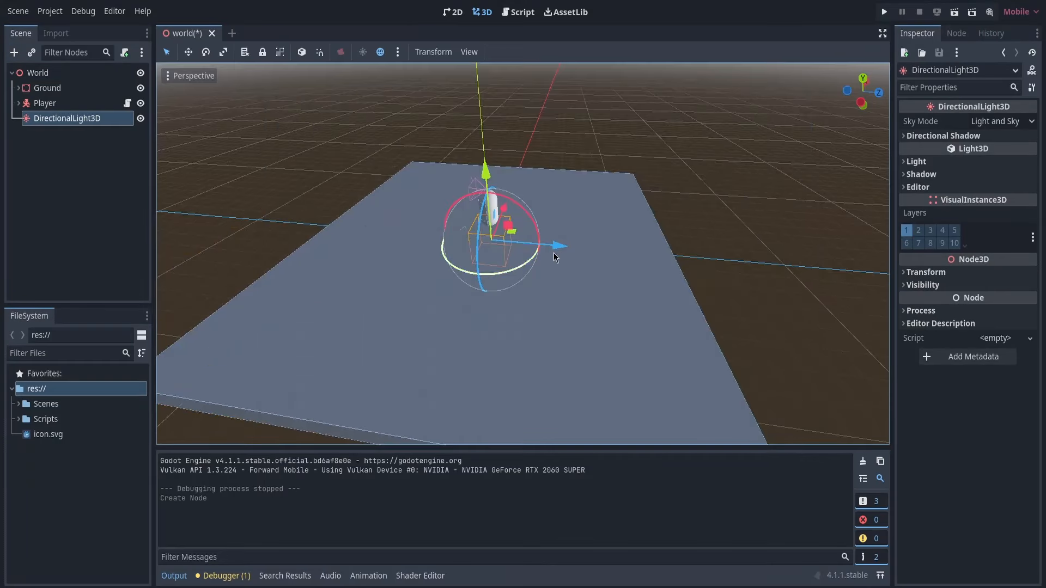
Raise the DirectionalLight3D above the Player and rotate it so it lights the ground and capsule
{"action": "mouse_move", "coordinate": [513, 219]}
{"action": "left_mouse_down"}
{"action": "mouse_move", "coordinate": [539, 139]}
{"action": "mouse_move", "coordinate": [484, 64]}
{"action": "mouse_move", "coordinate": [520, 158]}
{"action": "mouse_move", "coordinate": [435, 174]}
{"action": "mouse_move", "coordinate": [494, 173]}
{"action": "left_mouse_up"}
{"action": "key", "text": "w"}
{"action": "right_click_drag", "start_coordinate": [495, 174], "coordinate": [741, 175]}
{"action": "key", "text": "a"}
{"action": "key", "text": "s"}
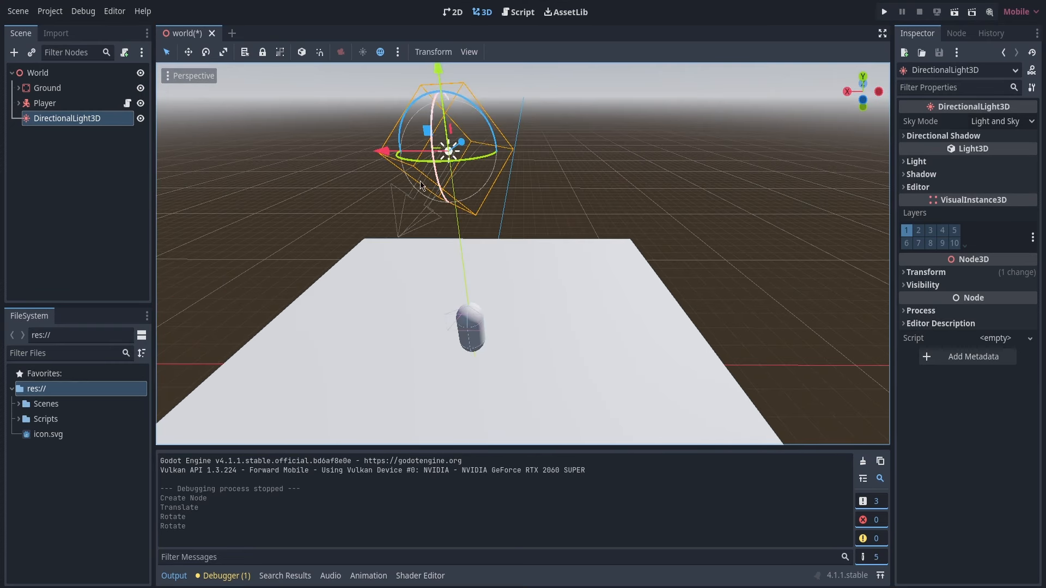
{"action": "key", "text": "w"}
{"action": "right_click_drag", "start_coordinate": [590, 186], "coordinate": [656, 166]}
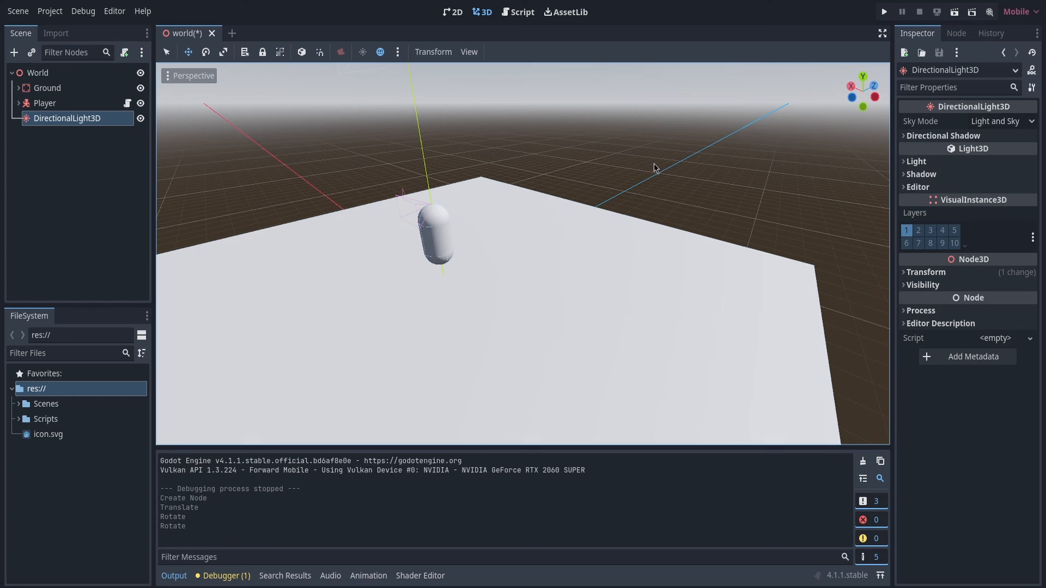
Run the project maximized, walk the Player forward, backward, left and right over the ground, and stop the game
{"action": "left_click", "coordinate": [884, 12]}
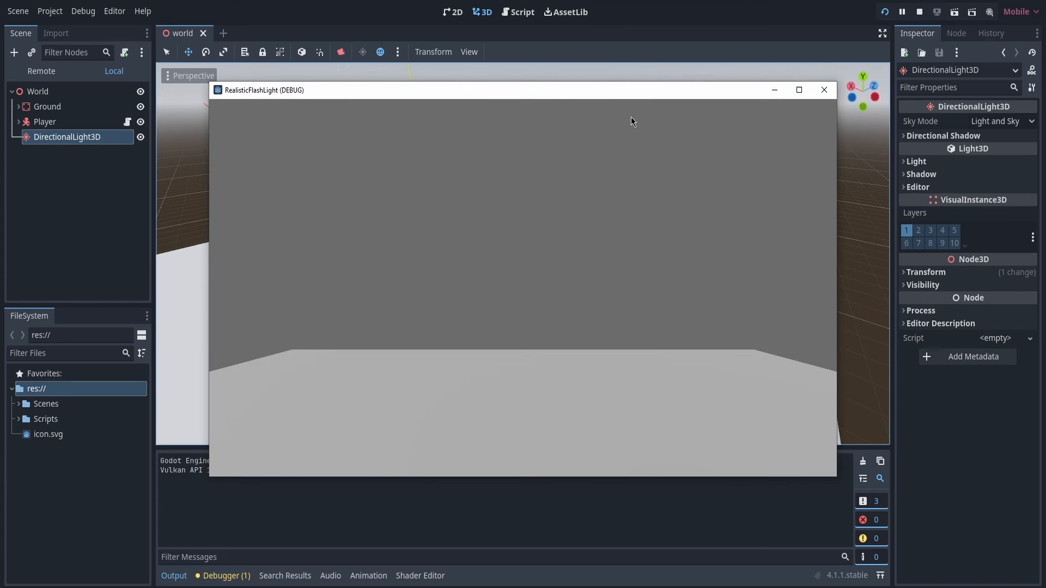
{"action": "double_click", "coordinate": [626, 91]}
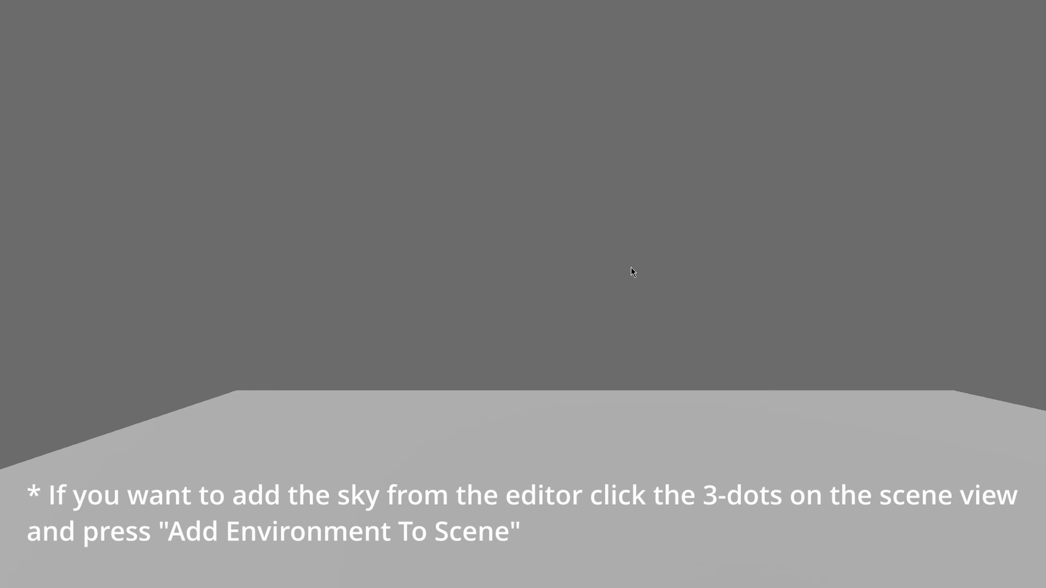
{"action": "key", "text": "d"}
{"action": "key", "text": "w"}
{"action": "key", "text": "a"}
{"action": "key", "text": "s"}
{"action": "key", "text": "d"}
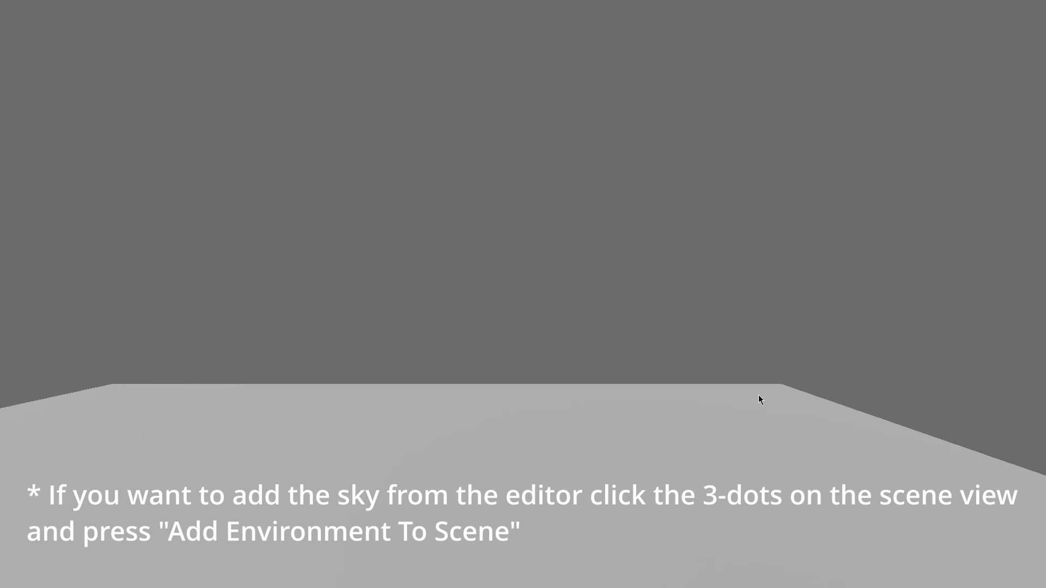
{"action": "key", "text": "s"}
{"action": "key", "text": "a"}
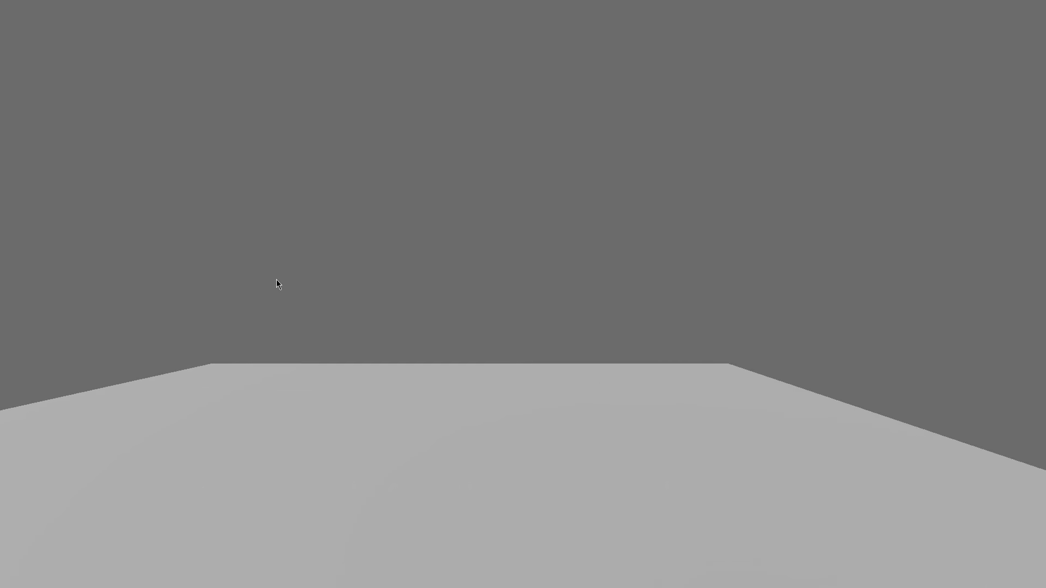
{"action": "key", "text": "a"}
{"action": "key", "text": "w"}
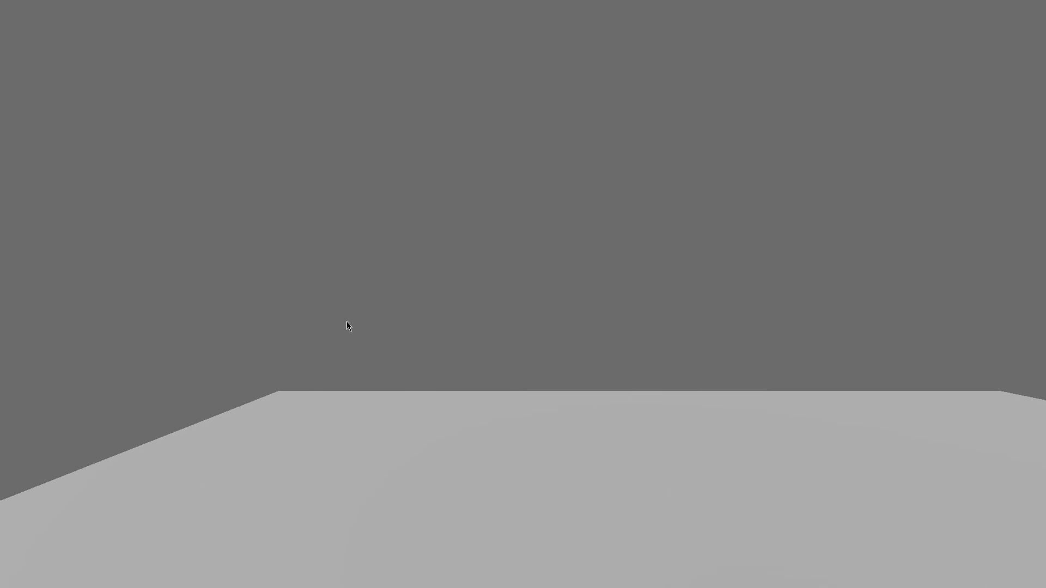
{"action": "key", "text": "s"}
{"action": "key", "text": "d"}
{"action": "key", "text": "w"}
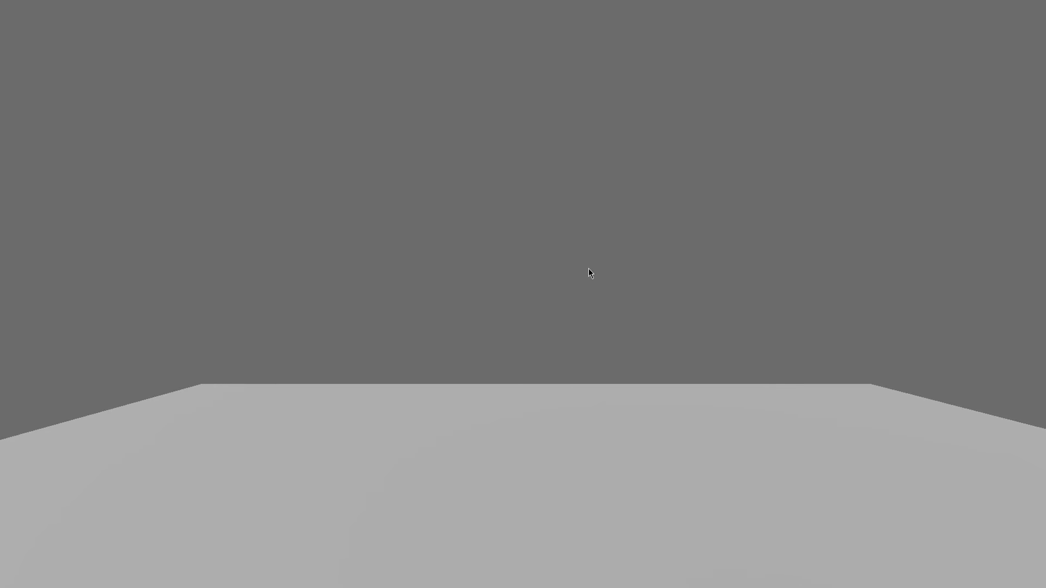
{"action": "key", "text": "F8"}
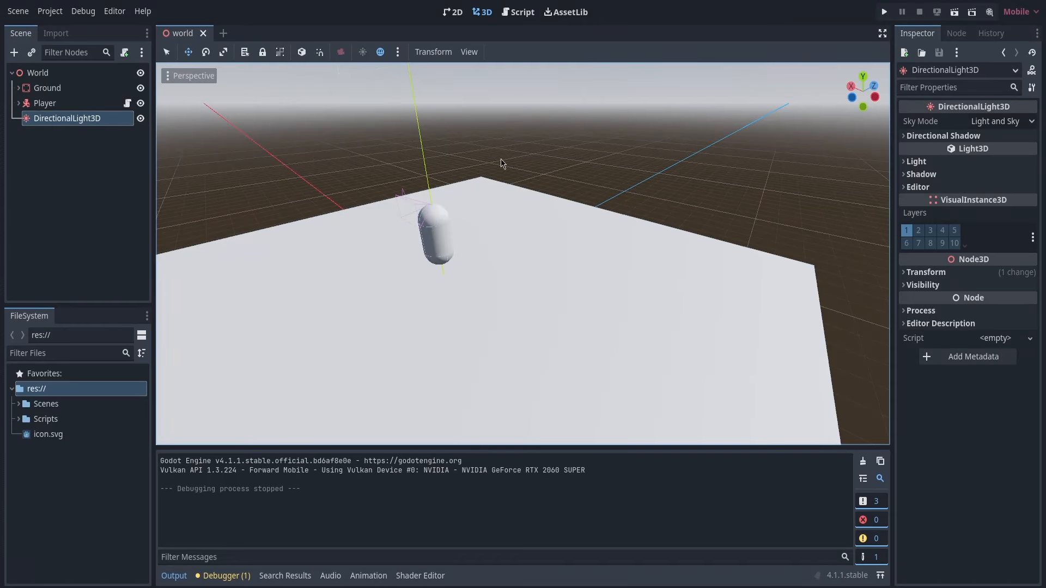
Open Player.gd in the script editor and insert blank lines above move_and_slide() in _process
{"action": "left_click", "coordinate": [519, 14]}
{"action": "left_click", "coordinate": [330, 210]}
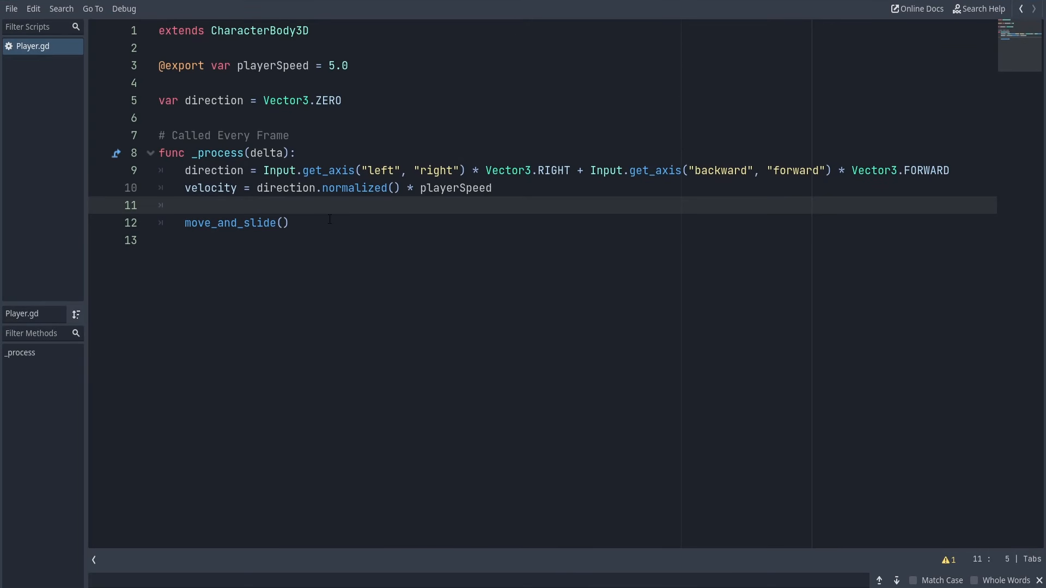
{"action": "key", "text": "Return"}
{"action": "key", "text": "Return"}
{"action": "key", "text": "Up"}
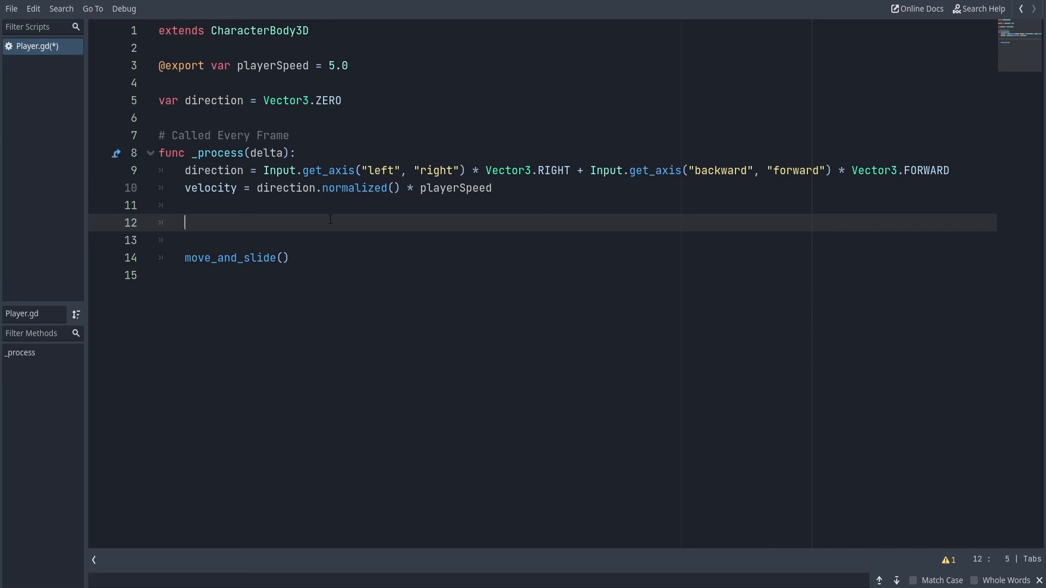
Start an if statement above move_and_slide() with the condition Input.is_action_just_pressed("jump")
{"action": "type", "text": "if "}
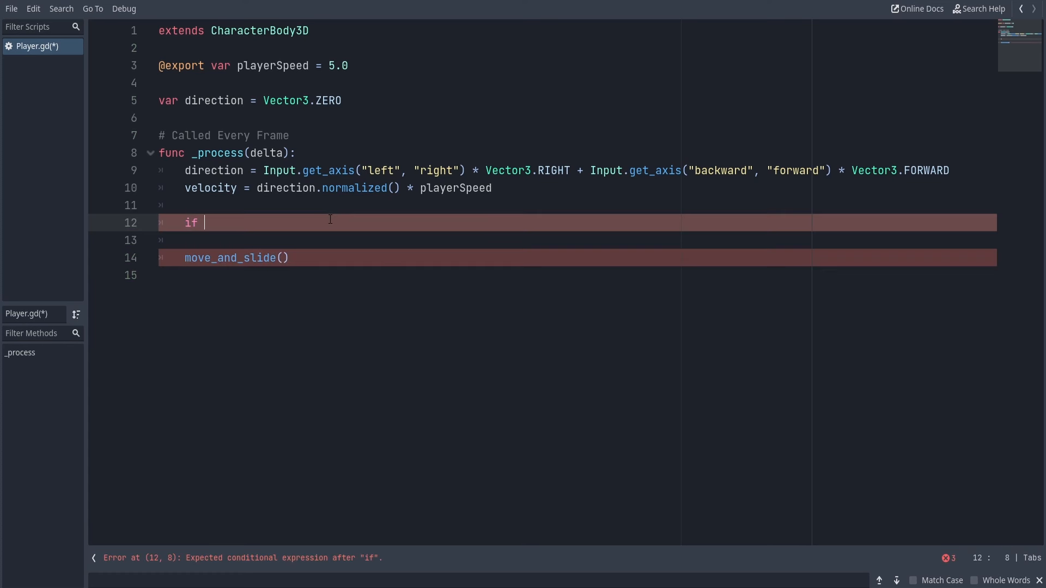
{"action": "type", "text": "Input.is_ac"}
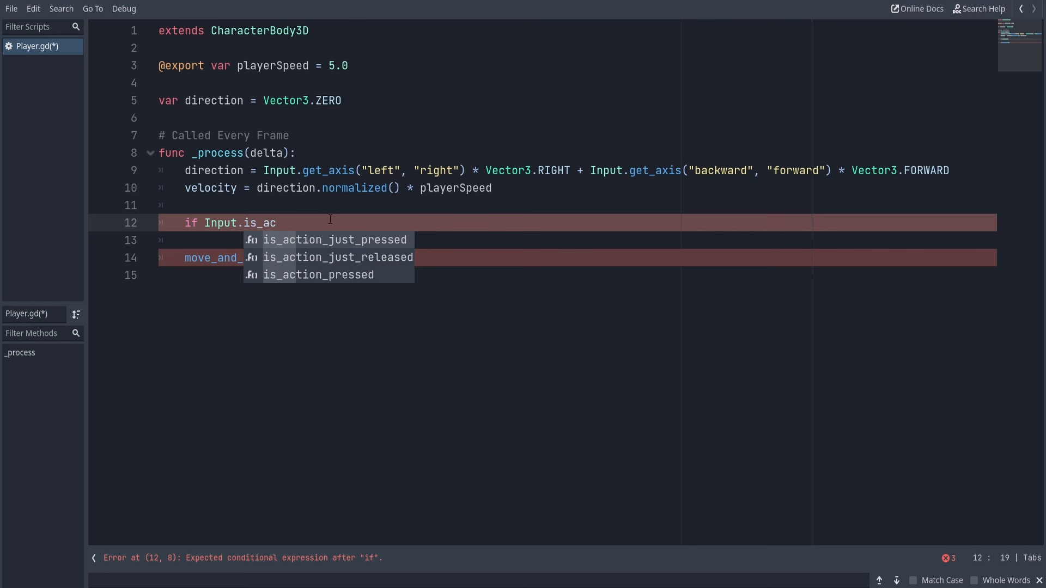
{"action": "key", "text": "Return"}
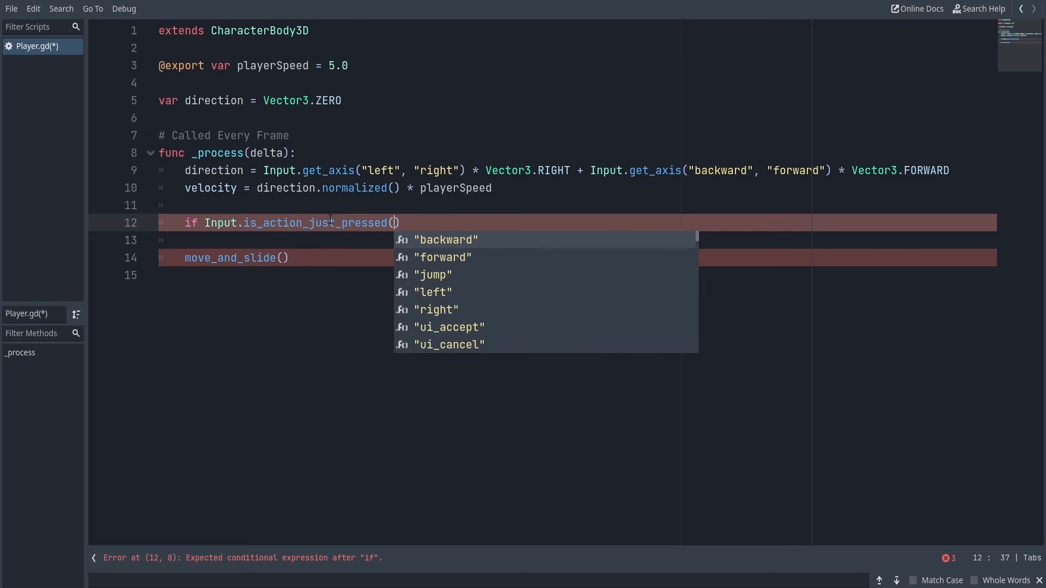
{"action": "type", "text": "\""}
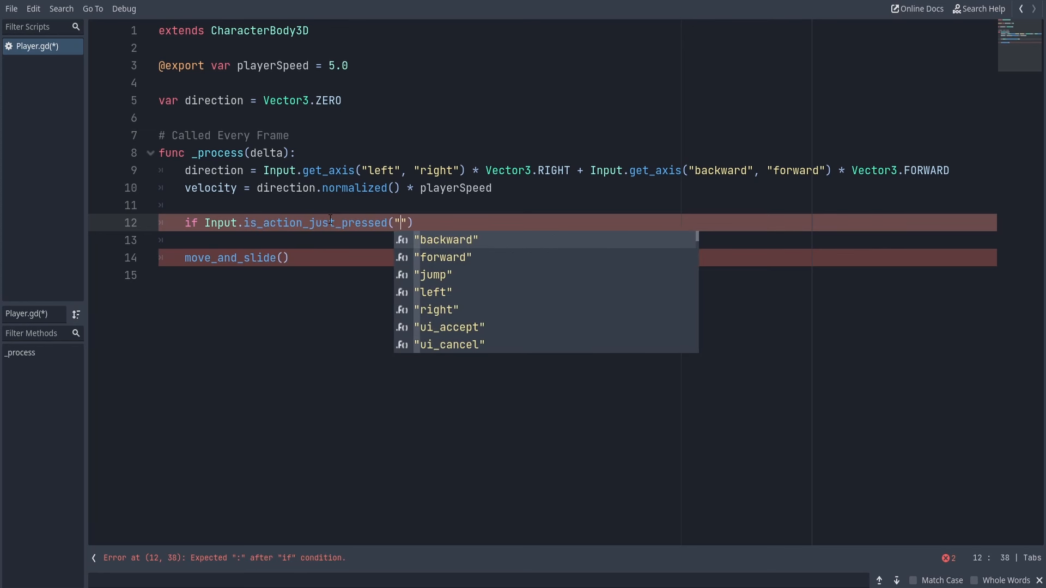
{"action": "type", "text": "jump"}
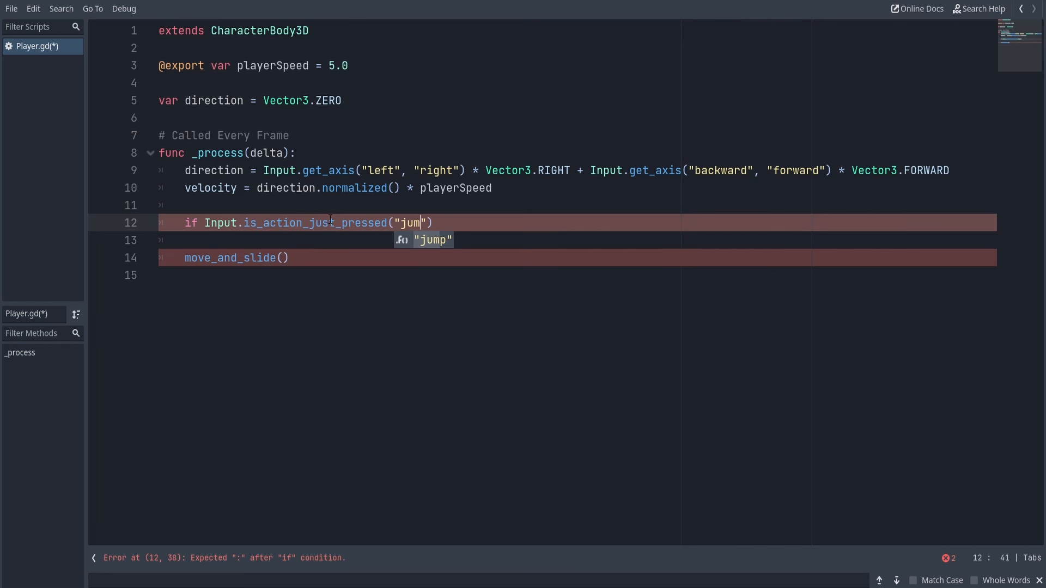
{"action": "key", "text": "Return"}
{"action": "key", "text": "Right"}
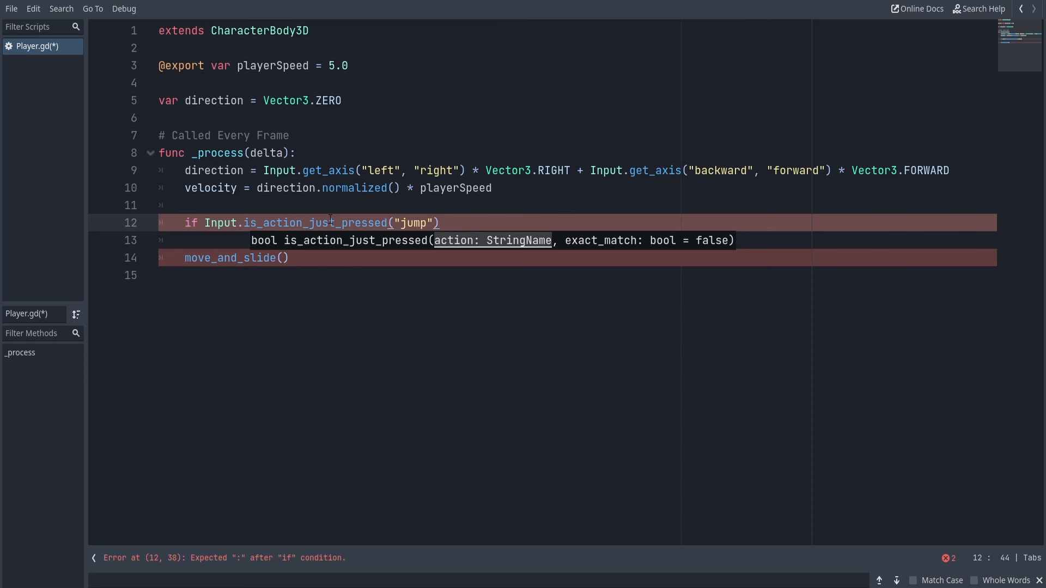
Complete the jump condition with "and is_on_floor():" and select the is_on_floor() call
{"action": "type", "text": "and"}
{"action": "type", "text": "is_on_floor():"}
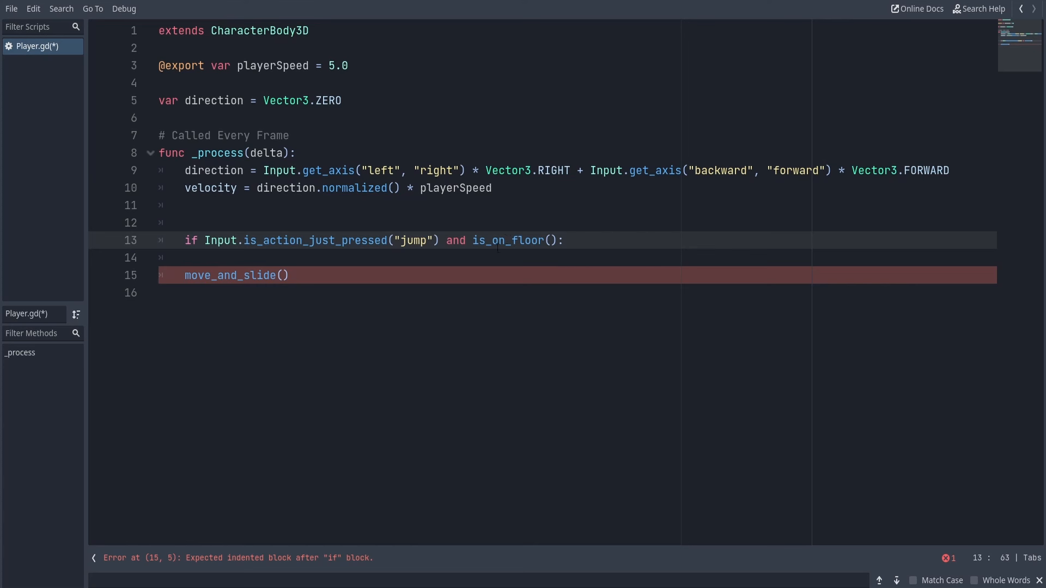
{"action": "left_click_drag", "start_coordinate": [472, 243], "coordinate": [557, 241]}
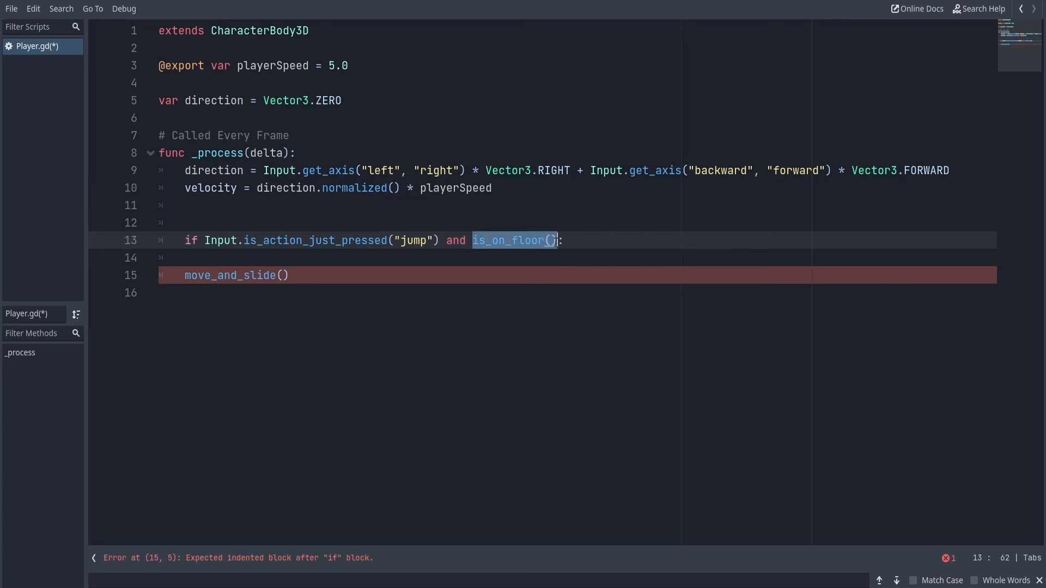